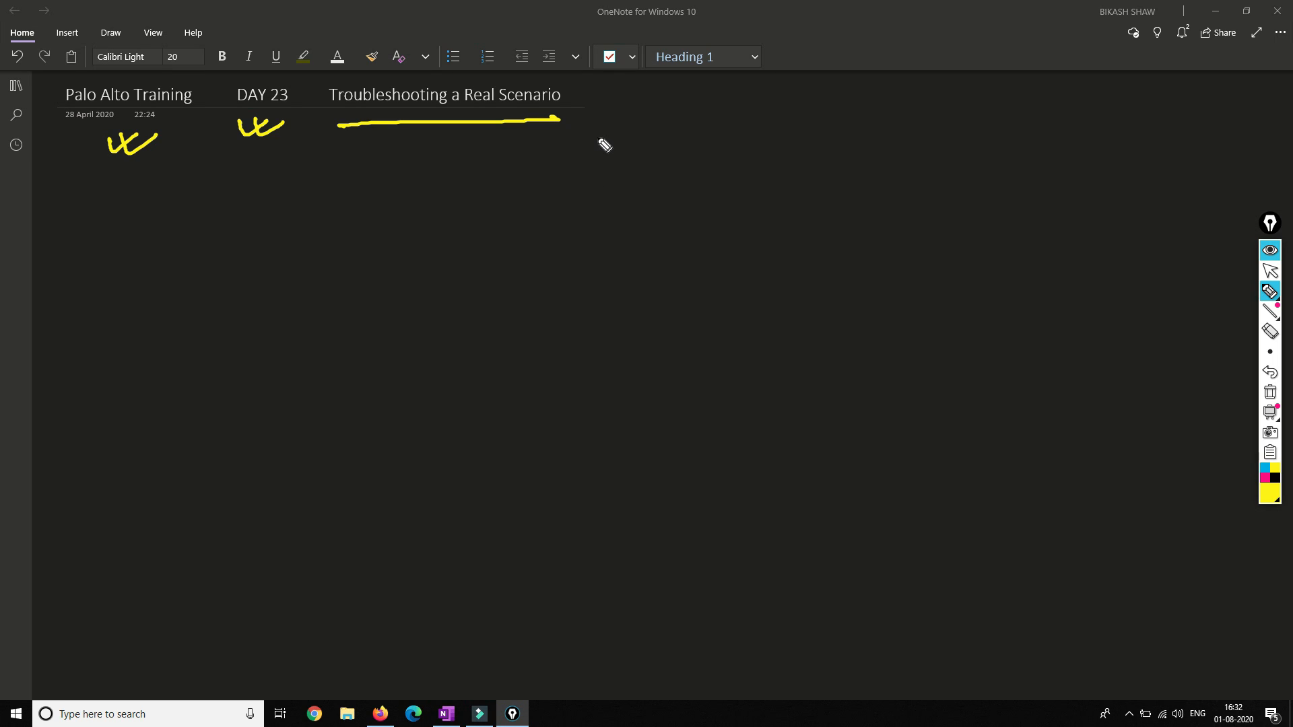
- Handwrite 'Common issue' in yellow ink beside the page title, with down arrows to 'details' and a new note below
{"action": "mouse_move", "coordinate": [599, 130]}
{"action": "left_mouse_down"}
{"action": "mouse_move", "coordinate": [602, 164]}
{"action": "mouse_move", "coordinate": [686, 138]}
{"action": "left_mouse_up"}
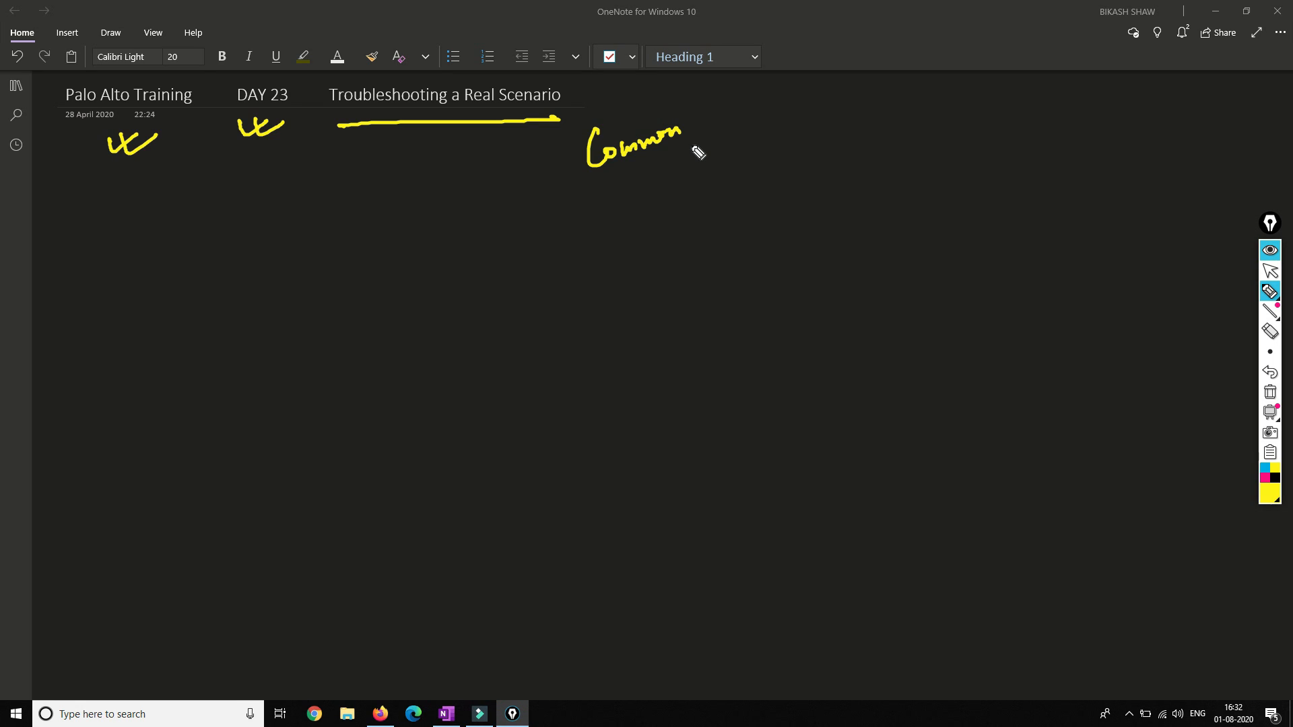
{"action": "mouse_move", "coordinate": [698, 124]}
{"action": "left_mouse_down"}
{"action": "mouse_move", "coordinate": [698, 135]}
{"action": "mouse_move", "coordinate": [730, 128]}
{"action": "mouse_move", "coordinate": [743, 106]}
{"action": "left_mouse_up"}
{"action": "mouse_move", "coordinate": [690, 169]}
{"action": "left_mouse_down"}
{"action": "mouse_move", "coordinate": [697, 200]}
{"action": "mouse_move", "coordinate": [705, 184]}
{"action": "left_mouse_up"}
{"action": "mouse_move", "coordinate": [680, 232]}
{"action": "left_mouse_down"}
{"action": "mouse_move", "coordinate": [681, 262]}
{"action": "mouse_move", "coordinate": [735, 209]}
{"action": "mouse_move", "coordinate": [749, 217]}
{"action": "left_mouse_up"}
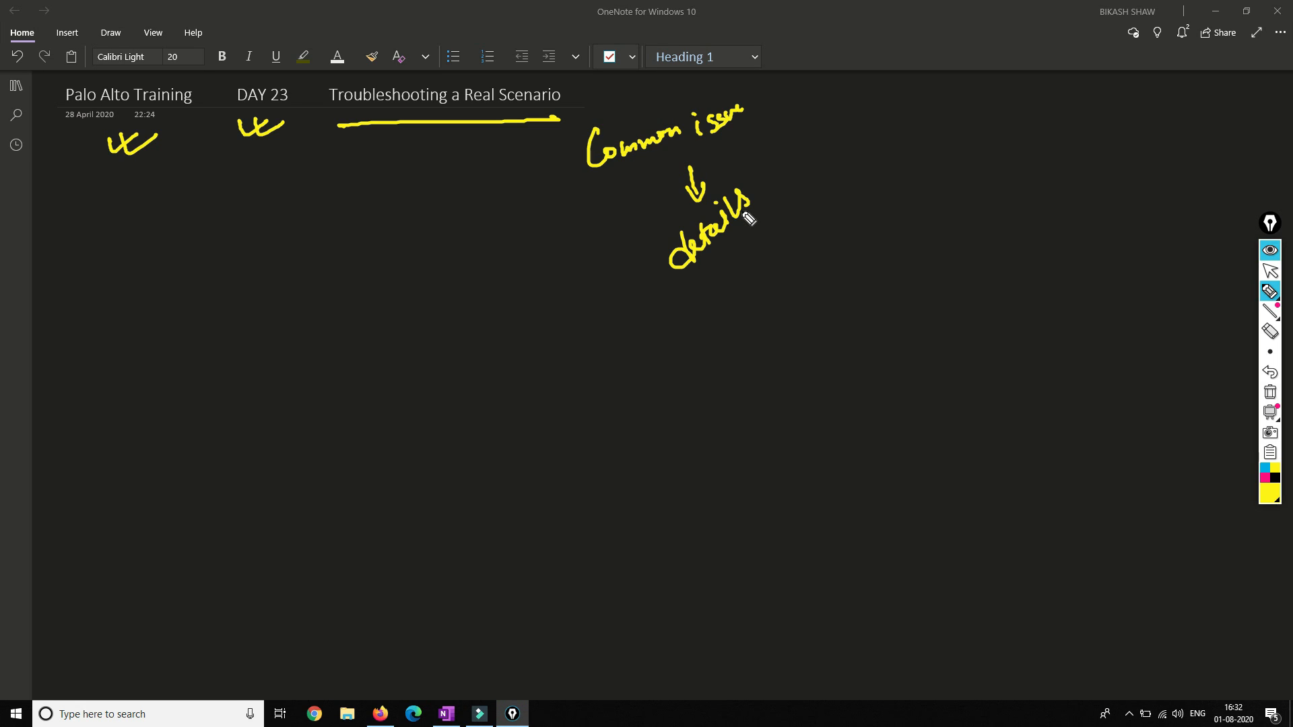
{"action": "mouse_move", "coordinate": [729, 258]}
{"action": "left_mouse_down"}
{"action": "mouse_move", "coordinate": [732, 289]}
{"action": "mouse_move", "coordinate": [741, 275]}
{"action": "left_mouse_up"}
{"action": "mouse_move", "coordinate": [732, 328]}
{"action": "left_mouse_down"}
{"action": "mouse_move", "coordinate": [726, 340]}
{"action": "mouse_move", "coordinate": [768, 329]}
{"action": "left_mouse_up"}
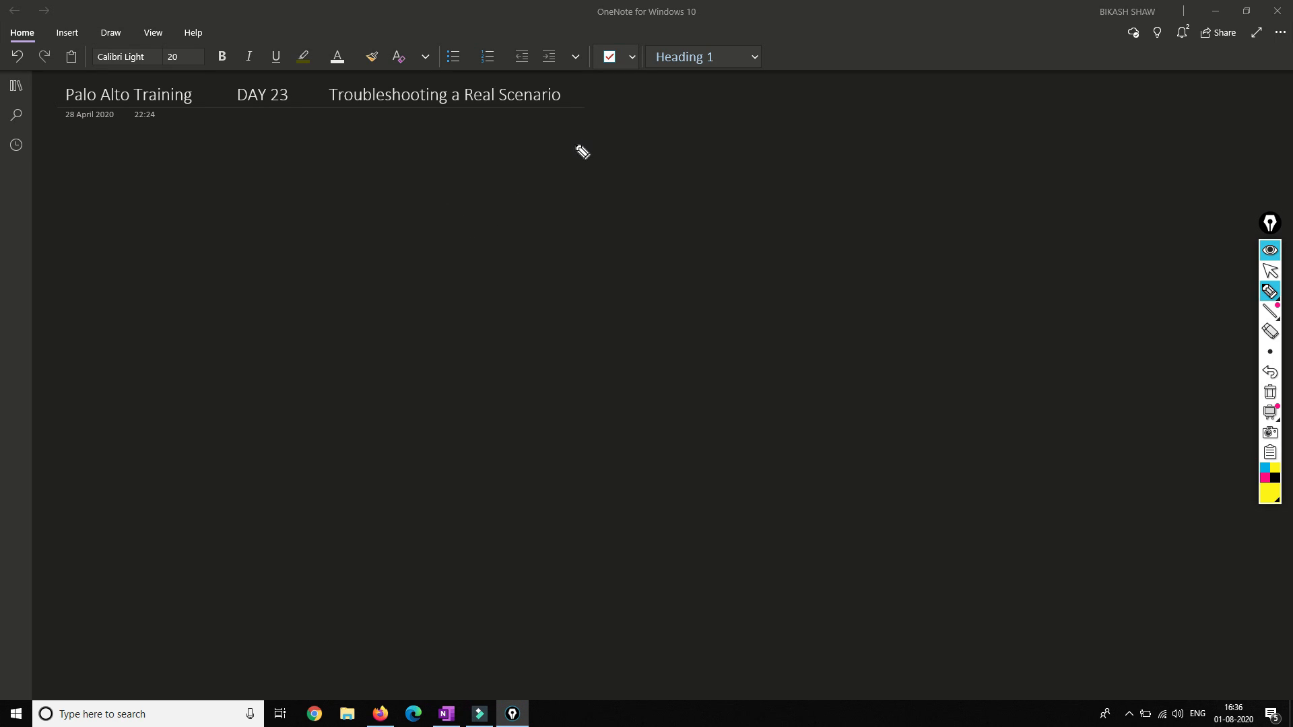
- Write 'Network' at the top and branch it into 'Net' on the left and 'Security' on the right
{"action": "left_click_drag", "start_coordinate": [575, 140], "coordinate": [573, 164]}
{"action": "mouse_move", "coordinate": [573, 132]}
{"action": "left_mouse_down"}
{"action": "mouse_move", "coordinate": [656, 144]}
{"action": "mouse_move", "coordinate": [701, 128]}
{"action": "mouse_move", "coordinate": [710, 143]}
{"action": "mouse_move", "coordinate": [643, 192]}
{"action": "left_mouse_up"}
{"action": "mouse_move", "coordinate": [567, 214]}
{"action": "left_mouse_down"}
{"action": "mouse_move", "coordinate": [765, 185]}
{"action": "mouse_move", "coordinate": [763, 240]}
{"action": "left_mouse_up"}
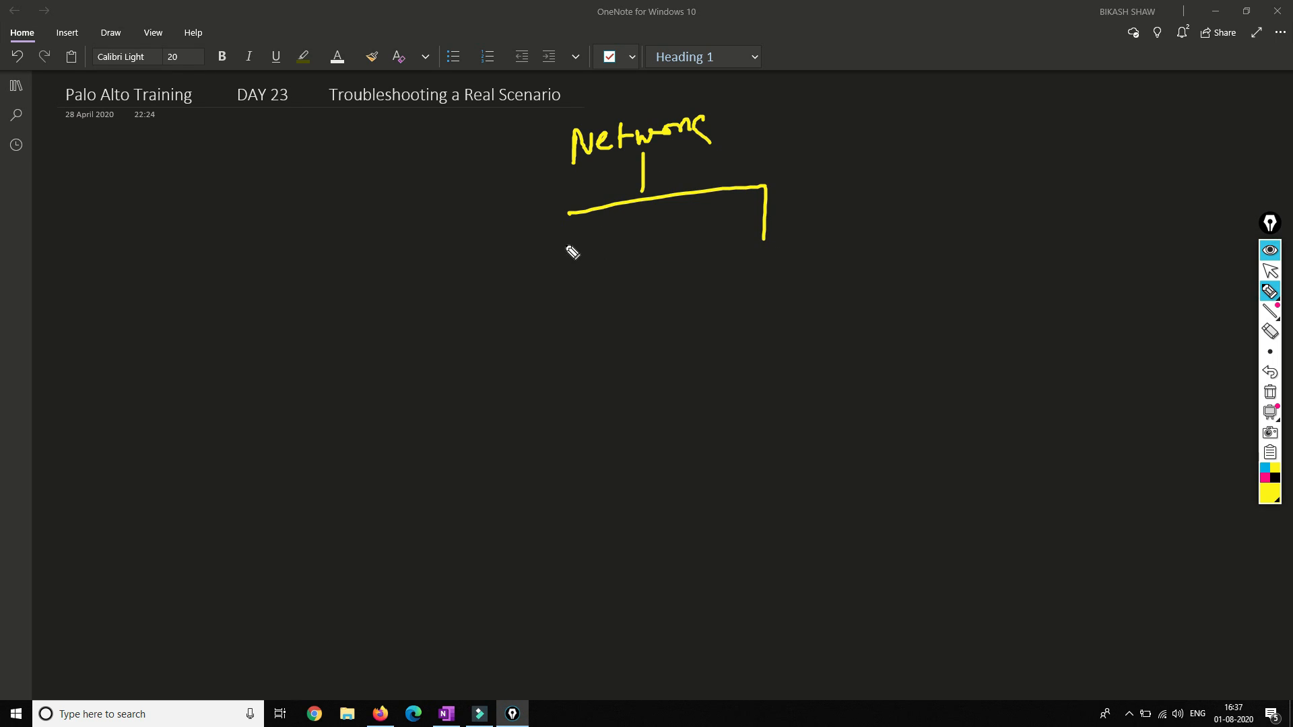
{"action": "mouse_move", "coordinate": [563, 217]}
{"action": "left_mouse_down"}
{"action": "mouse_move", "coordinate": [561, 266]}
{"action": "mouse_move", "coordinate": [572, 253]}
{"action": "left_mouse_up"}
{"action": "mouse_move", "coordinate": [544, 306]}
{"action": "left_mouse_down"}
{"action": "mouse_move", "coordinate": [549, 292]}
{"action": "mouse_move", "coordinate": [586, 301]}
{"action": "left_mouse_up"}
{"action": "mouse_move", "coordinate": [768, 255]}
{"action": "left_mouse_down"}
{"action": "mouse_move", "coordinate": [766, 280]}
{"action": "mouse_move", "coordinate": [793, 280]}
{"action": "mouse_move", "coordinate": [840, 254]}
{"action": "left_mouse_up"}
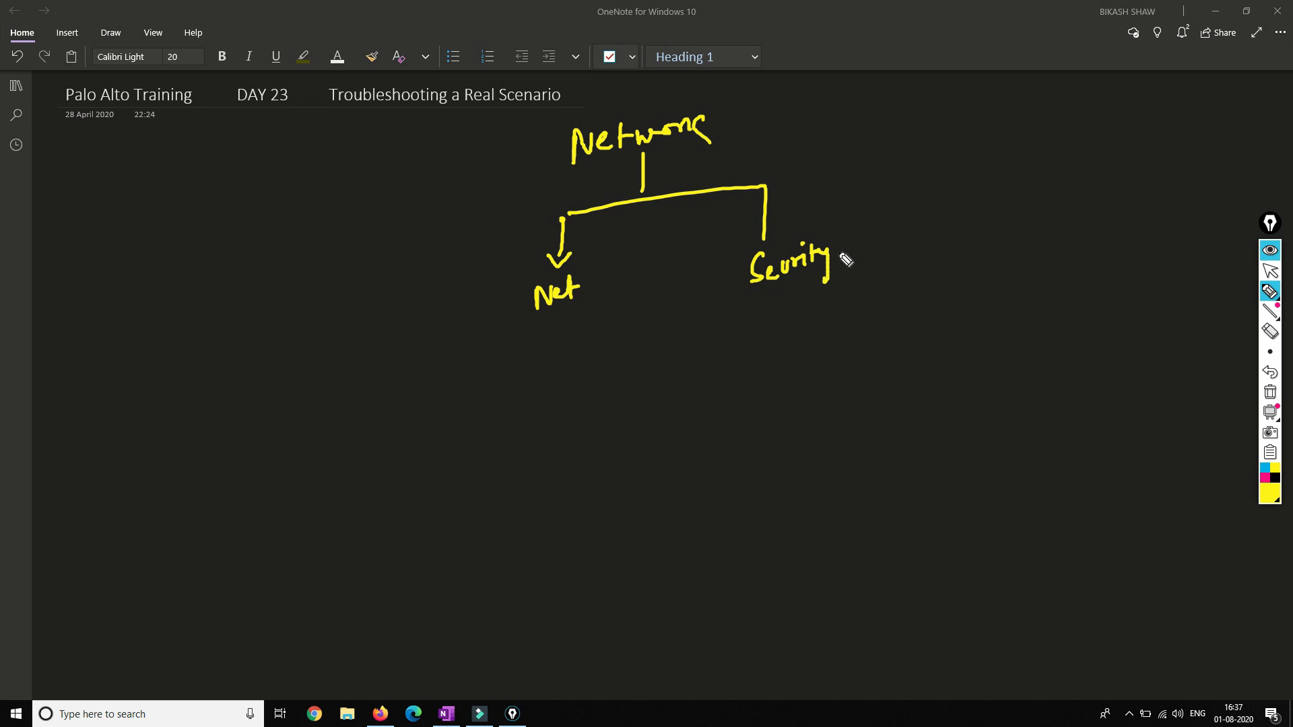
- List Routing, Switch, wireless and load balancer under Net with an arrow
{"action": "left_click_drag", "start_coordinate": [552, 325], "coordinate": [551, 353]}
{"action": "left_click_drag", "start_coordinate": [543, 347], "coordinate": [560, 348]}
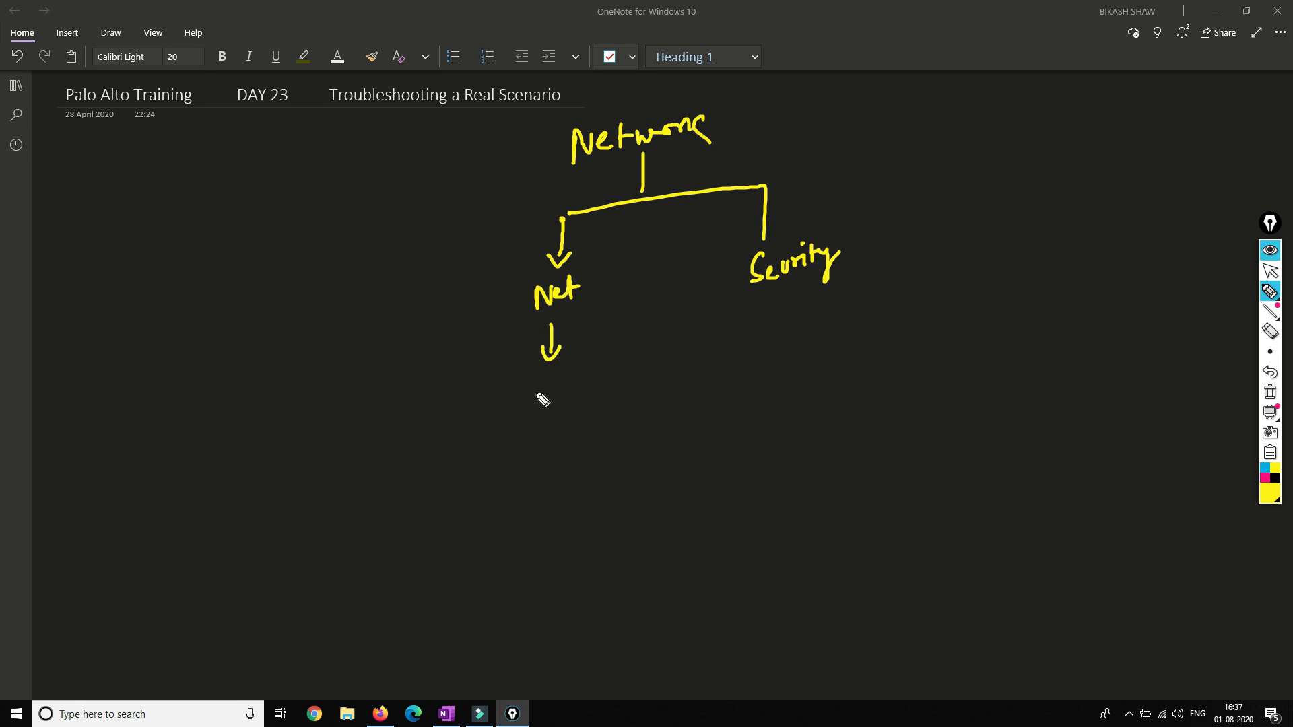
{"action": "left_click_drag", "start_coordinate": [530, 411], "coordinate": [611, 378]}
{"action": "mouse_move", "coordinate": [561, 428]}
{"action": "left_mouse_down"}
{"action": "mouse_move", "coordinate": [573, 440]}
{"action": "mouse_move", "coordinate": [582, 423]}
{"action": "mouse_move", "coordinate": [614, 418]}
{"action": "left_mouse_up"}
{"action": "mouse_move", "coordinate": [560, 471]}
{"action": "left_mouse_down"}
{"action": "mouse_move", "coordinate": [587, 476]}
{"action": "mouse_move", "coordinate": [611, 447]}
{"action": "mouse_move", "coordinate": [628, 458]}
{"action": "left_mouse_up"}
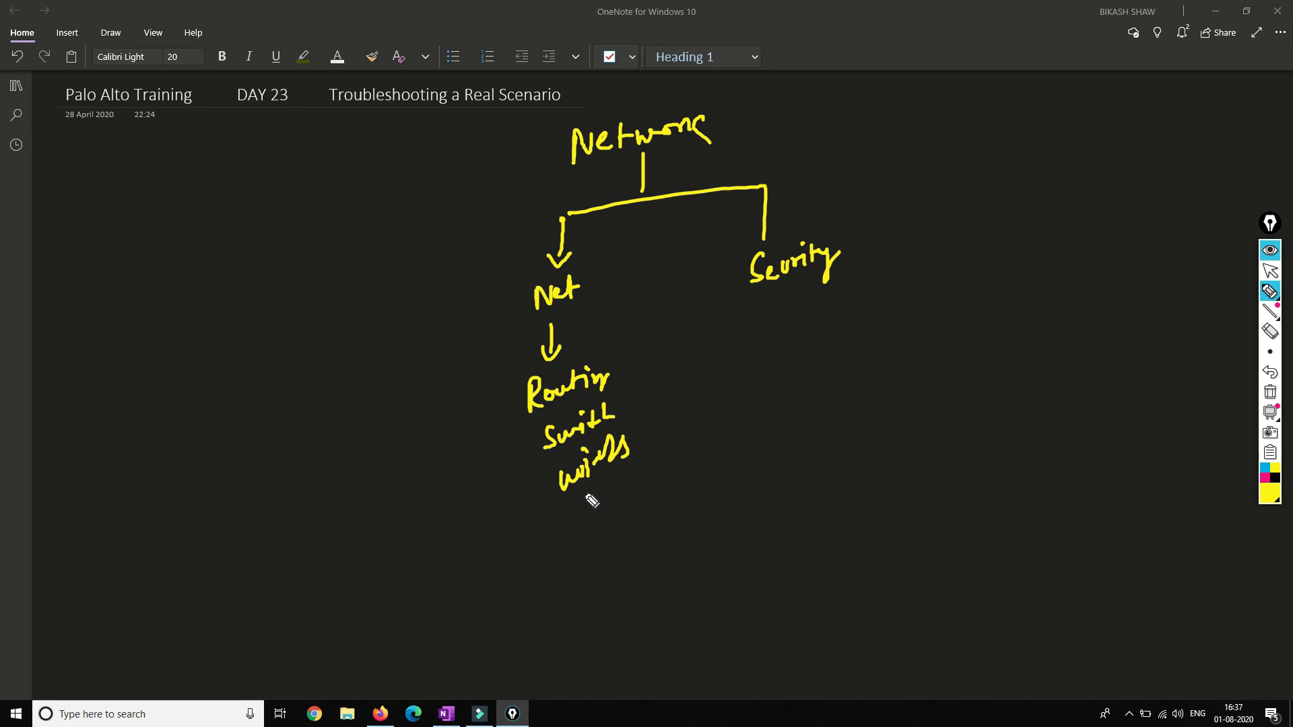
{"action": "mouse_move", "coordinate": [578, 502]}
{"action": "left_mouse_down"}
{"action": "mouse_move", "coordinate": [575, 525]}
{"action": "mouse_move", "coordinate": [677, 475]}
{"action": "left_mouse_up"}
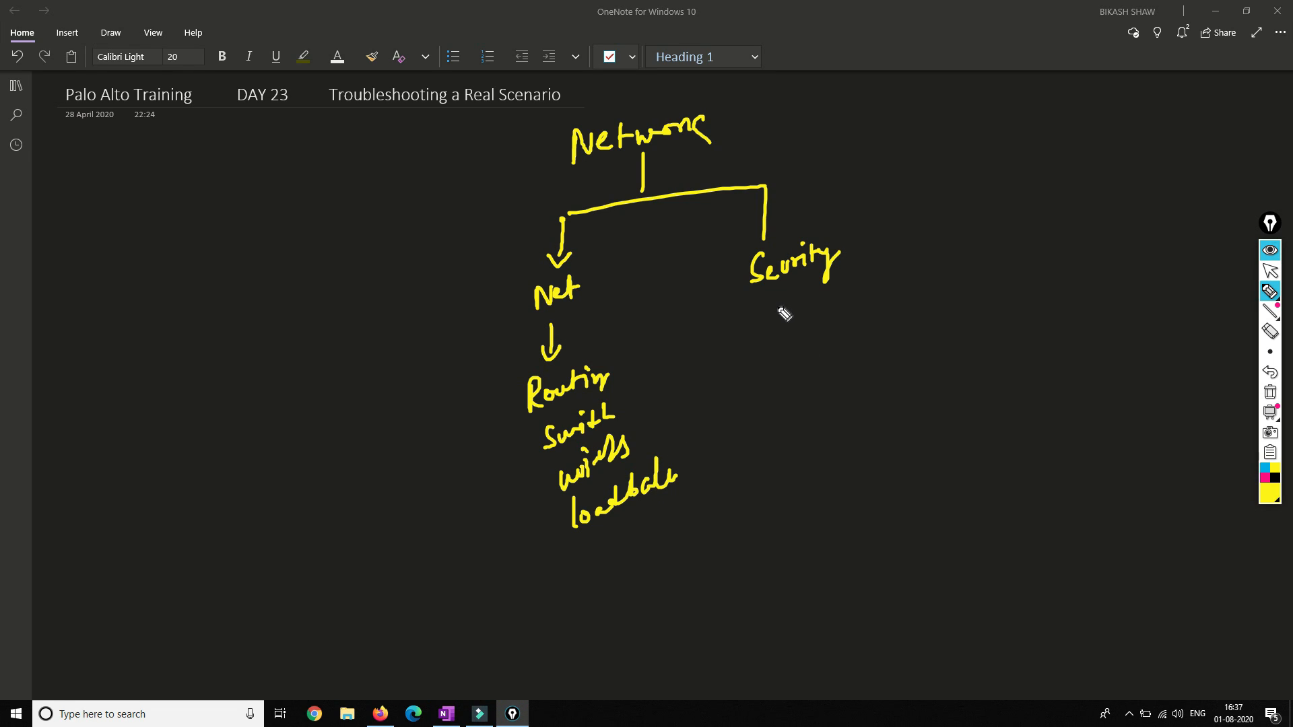
- List VPN, firewall, Proxy and SSL VPN under Security, then extend a third branch rightward
{"action": "mouse_move", "coordinate": [771, 300]}
{"action": "left_mouse_down"}
{"action": "mouse_move", "coordinate": [780, 320]}
{"action": "mouse_move", "coordinate": [824, 294]}
{"action": "left_mouse_up"}
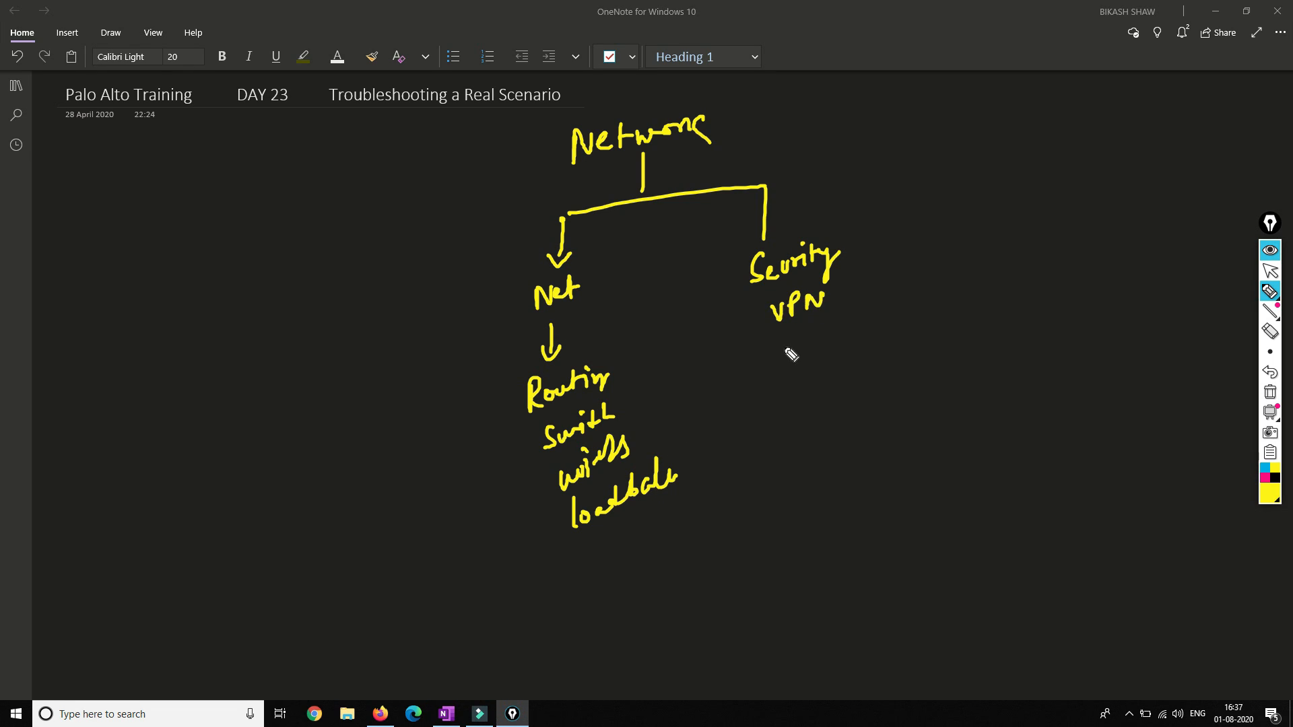
{"action": "mouse_move", "coordinate": [788, 351]}
{"action": "left_mouse_down"}
{"action": "mouse_move", "coordinate": [794, 370]}
{"action": "mouse_move", "coordinate": [813, 347]}
{"action": "mouse_move", "coordinate": [850, 342]}
{"action": "left_mouse_up"}
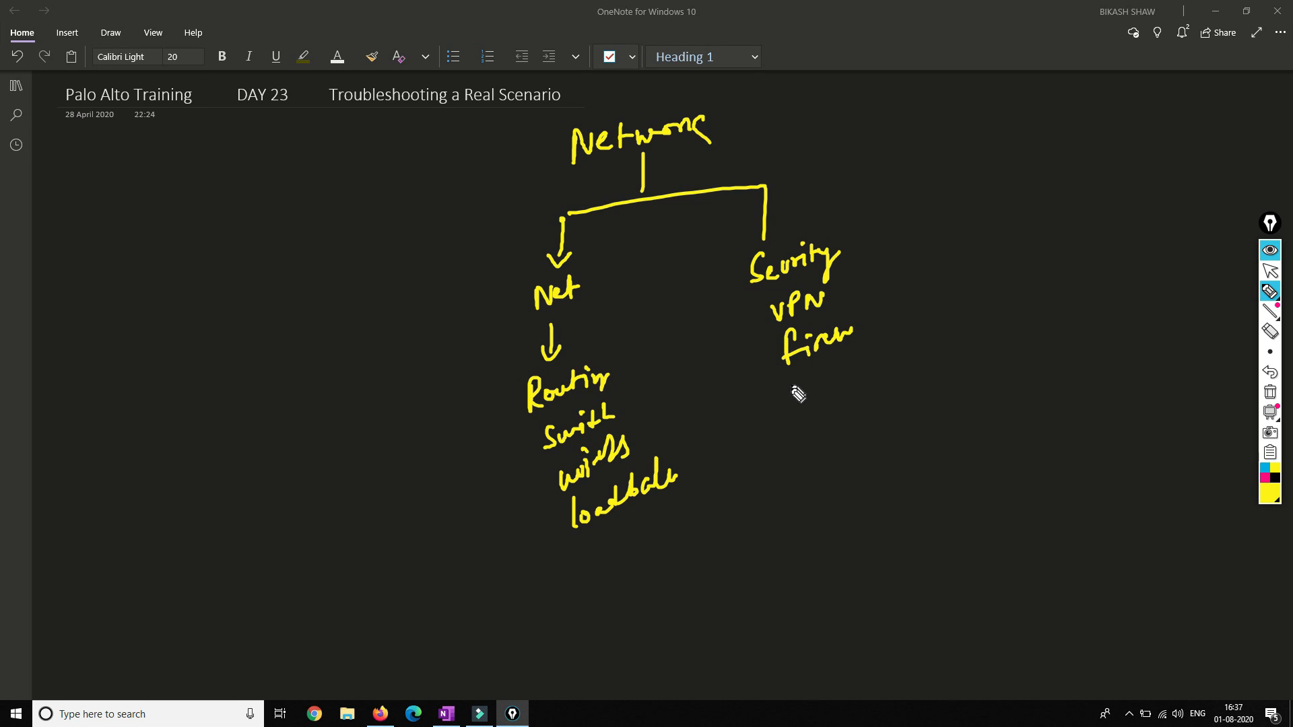
{"action": "mouse_move", "coordinate": [790, 377]}
{"action": "left_mouse_down"}
{"action": "mouse_move", "coordinate": [811, 398]}
{"action": "mouse_move", "coordinate": [853, 394]}
{"action": "left_mouse_up"}
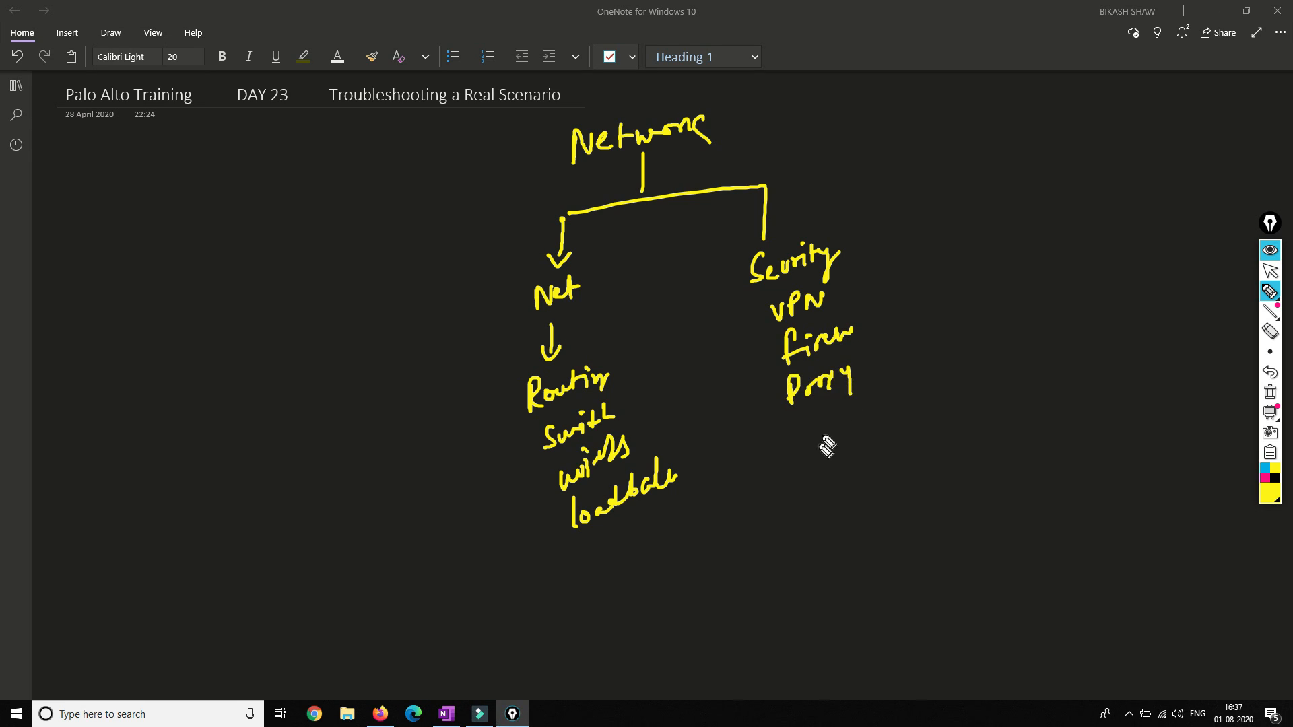
{"action": "left_click_drag", "start_coordinate": [811, 436], "coordinate": [898, 412]}
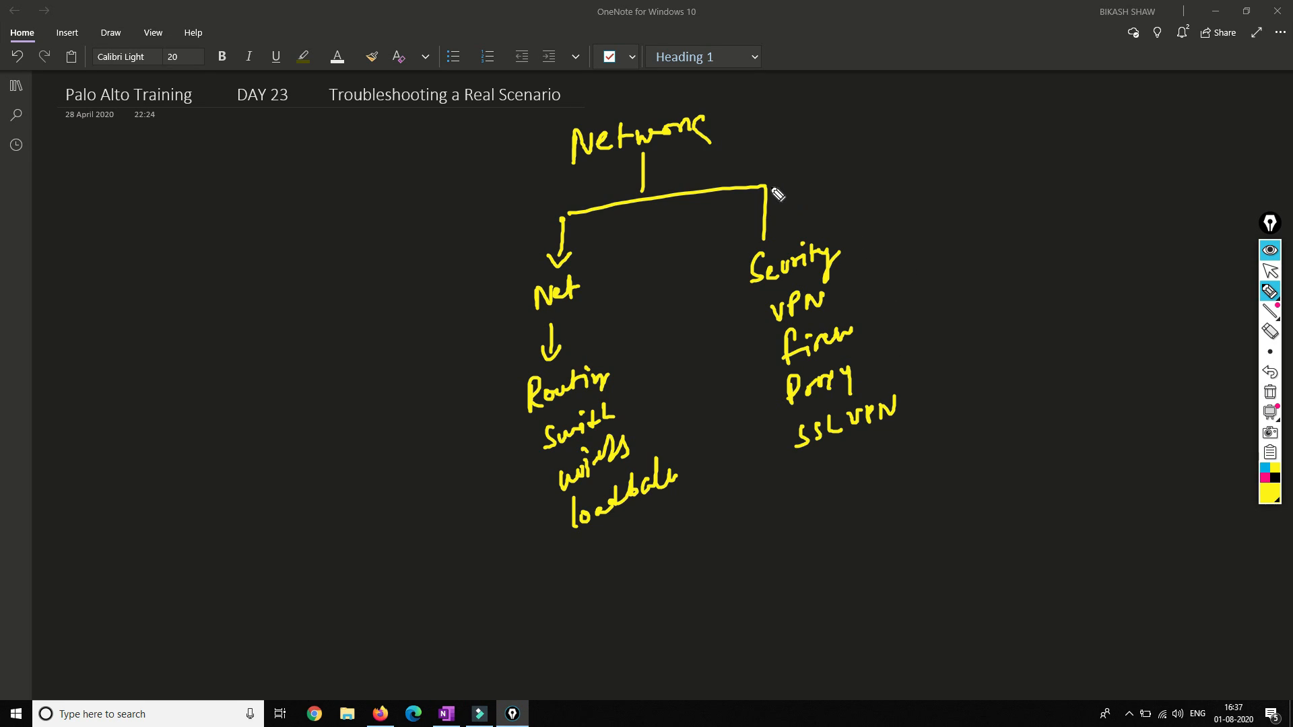
{"action": "mouse_move", "coordinate": [769, 188]}
{"action": "left_mouse_down"}
{"action": "mouse_move", "coordinate": [1015, 179]}
{"action": "mouse_move", "coordinate": [1003, 206]}
{"action": "mouse_move", "coordinate": [1015, 197]}
{"action": "left_mouse_up"}
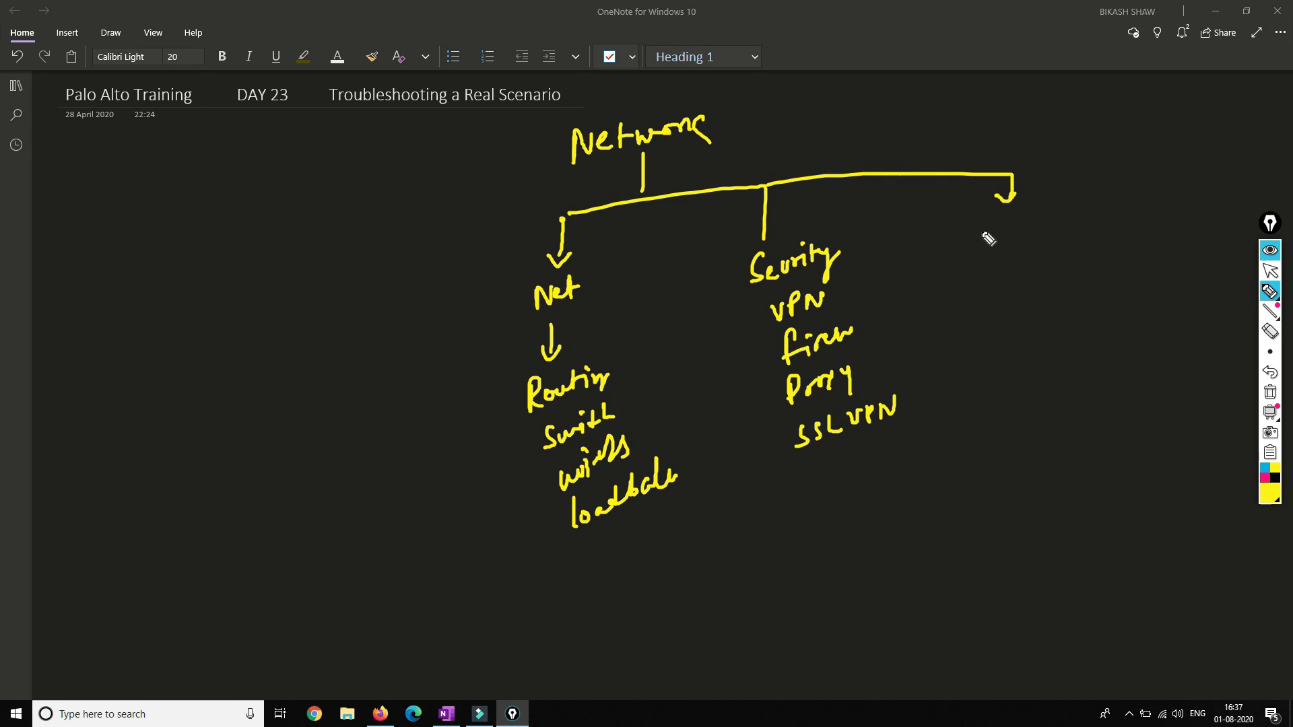
- Label the third branch 'Network' with a down arrow, adding strike lines and dashes by the Security items
{"action": "left_click_drag", "start_coordinate": [980, 254], "coordinate": [1024, 221]}
{"action": "left_click_drag", "start_coordinate": [1017, 225], "coordinate": [1078, 220]}
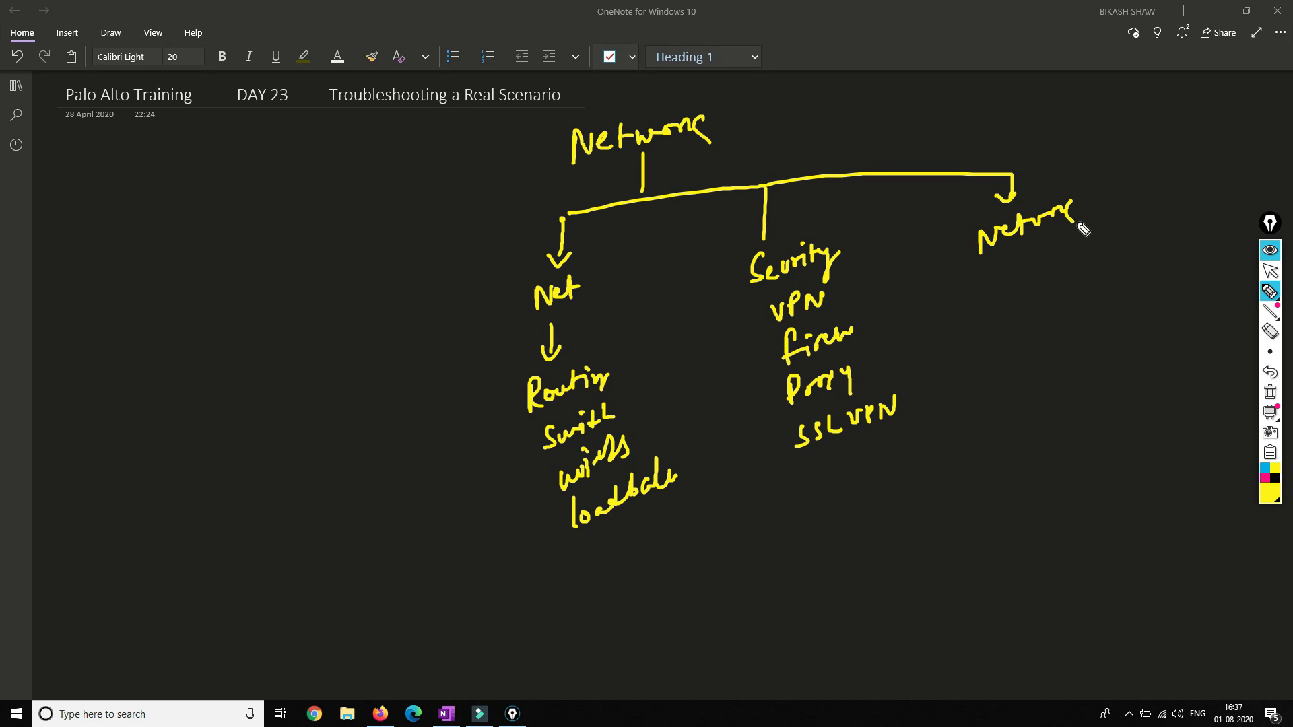
{"action": "left_click_drag", "start_coordinate": [960, 259], "coordinate": [673, 374]}
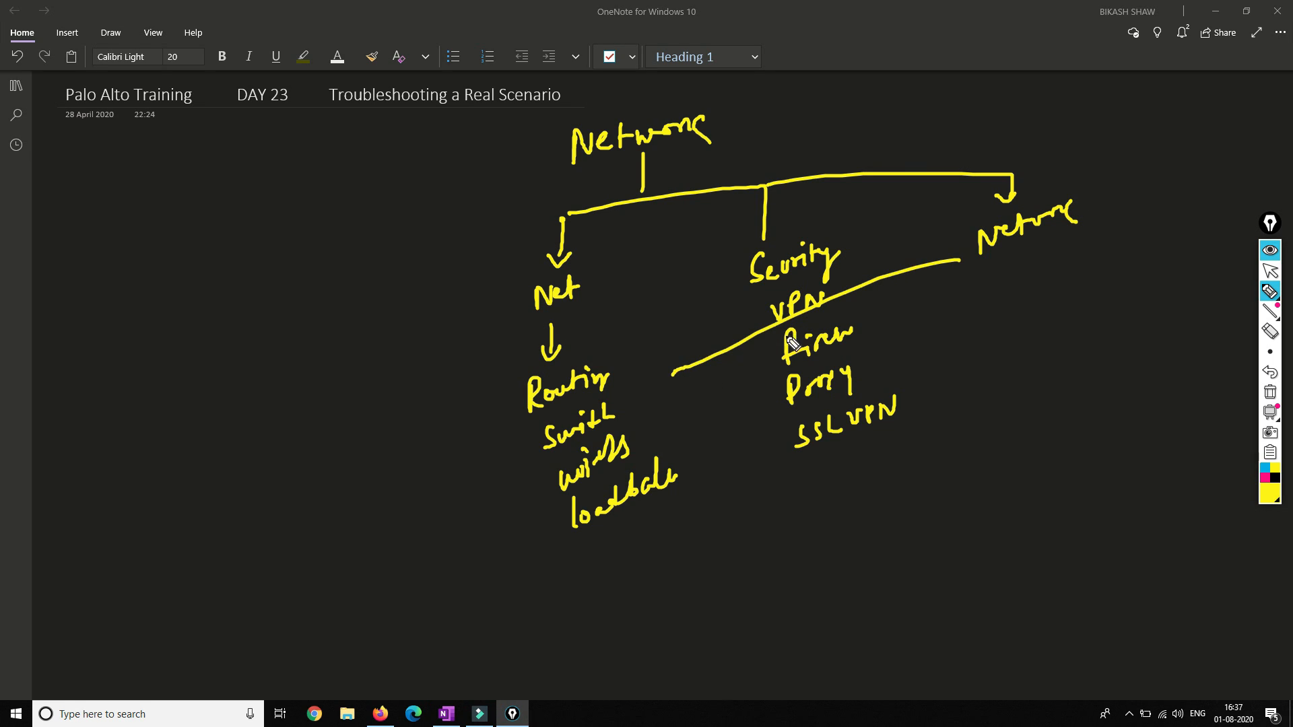
{"action": "left_click_drag", "start_coordinate": [914, 301], "coordinate": [773, 421]}
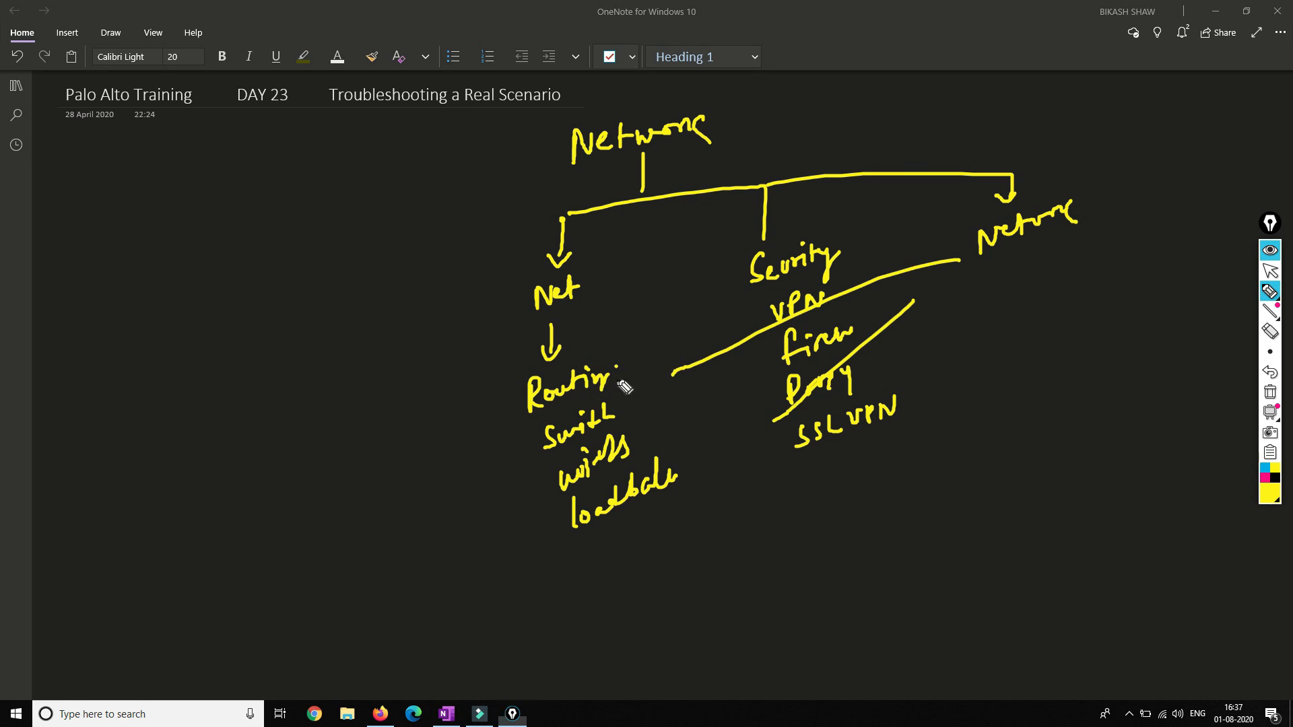
{"action": "left_click_drag", "start_coordinate": [616, 381], "coordinate": [633, 366]}
{"action": "mouse_move", "coordinate": [626, 397]}
{"action": "left_mouse_down"}
{"action": "mouse_move", "coordinate": [653, 387]}
{"action": "mouse_move", "coordinate": [675, 422]}
{"action": "left_mouse_up"}
{"action": "mouse_move", "coordinate": [832, 308]}
{"action": "left_mouse_down"}
{"action": "mouse_move", "coordinate": [888, 328]}
{"action": "mouse_move", "coordinate": [896, 367]}
{"action": "left_mouse_up"}
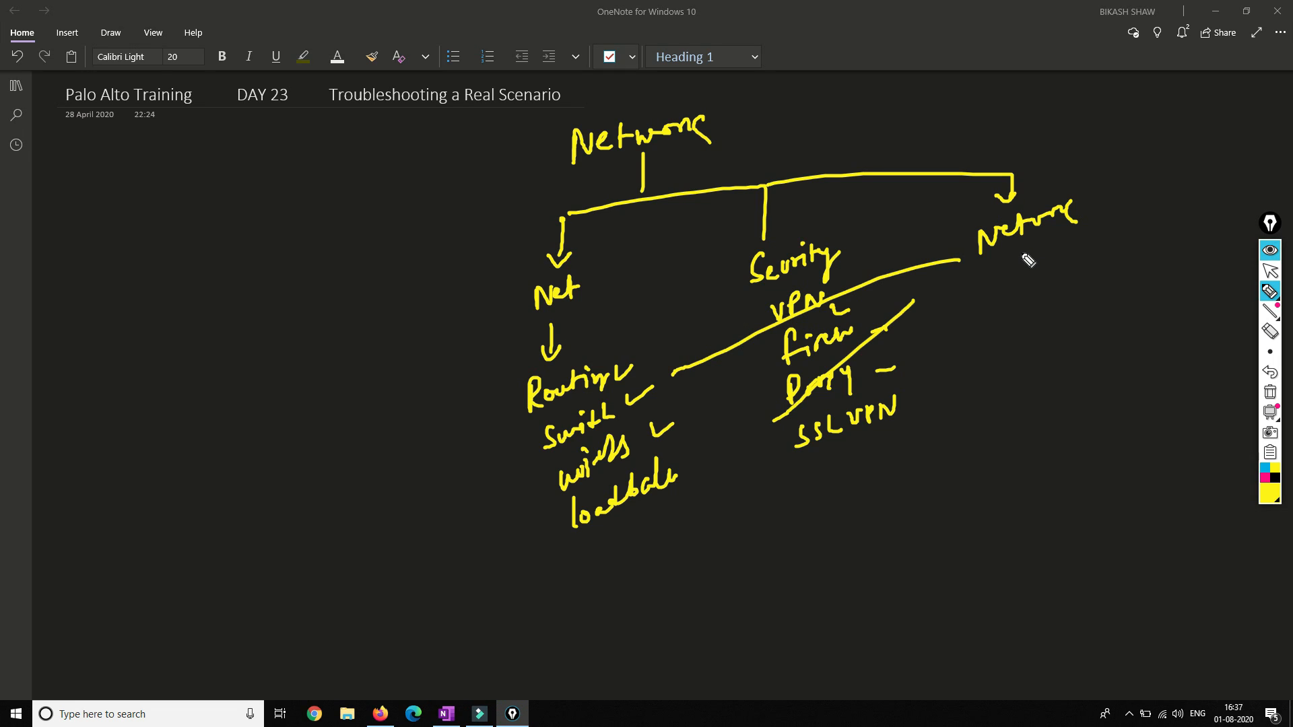
{"action": "left_click_drag", "start_coordinate": [1024, 253], "coordinate": [1024, 278]}
{"action": "left_click_drag", "start_coordinate": [1016, 268], "coordinate": [1032, 267]}
- Tick Net, Routing, Switch, wireless, Security, VPN, firewall and the other tree items
{"action": "left_click_drag", "start_coordinate": [507, 408], "coordinate": [523, 415]}
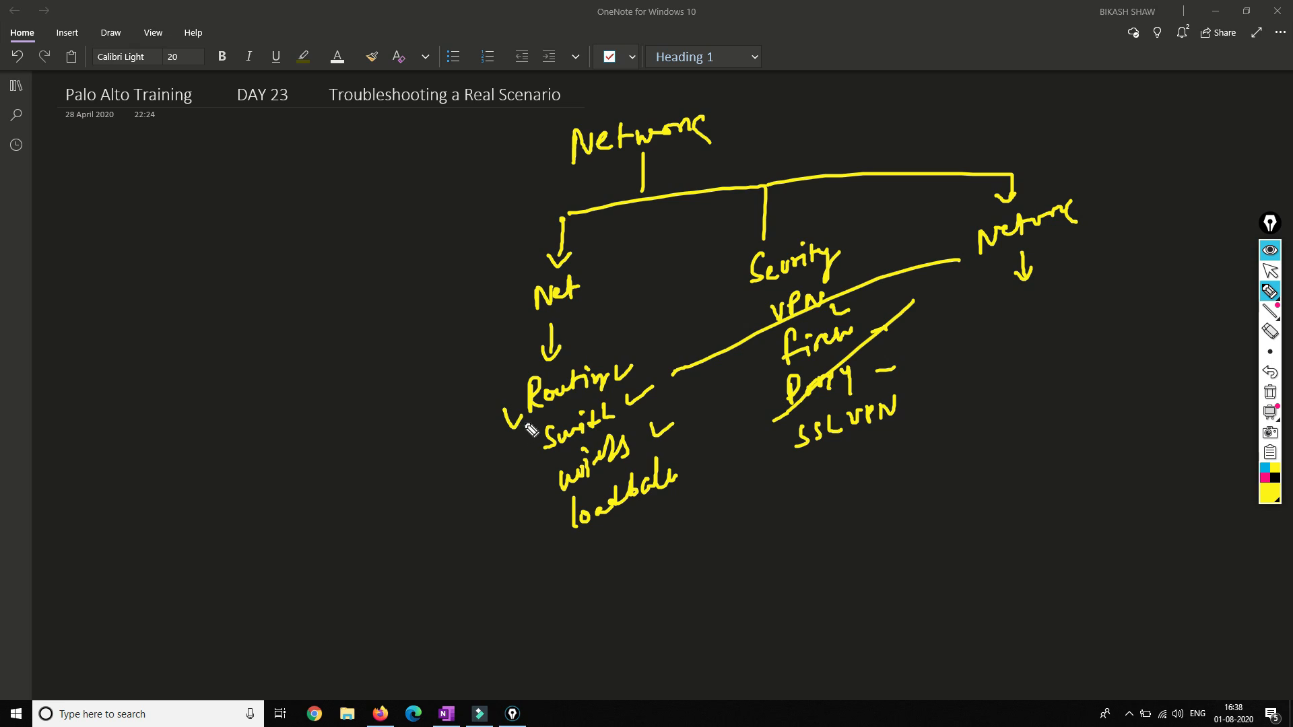
{"action": "mouse_move", "coordinate": [523, 461]}
{"action": "left_mouse_down"}
{"action": "mouse_move", "coordinate": [543, 446]}
{"action": "mouse_move", "coordinate": [557, 529]}
{"action": "left_mouse_up"}
{"action": "mouse_move", "coordinate": [753, 349]}
{"action": "left_mouse_down"}
{"action": "mouse_move", "coordinate": [766, 351]}
{"action": "mouse_move", "coordinate": [763, 395]}
{"action": "left_mouse_up"}
{"action": "left_click_drag", "start_coordinate": [758, 418], "coordinate": [771, 423]}
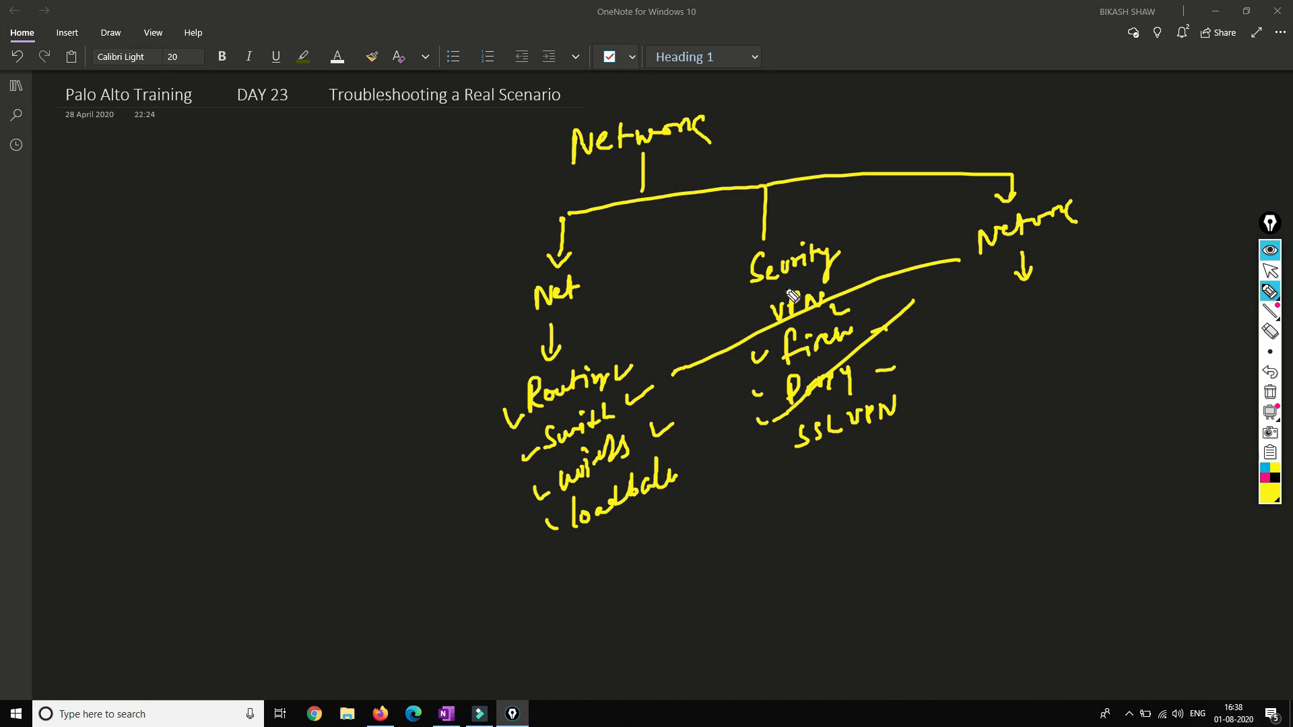
{"action": "left_click_drag", "start_coordinate": [822, 216], "coordinate": [846, 210]}
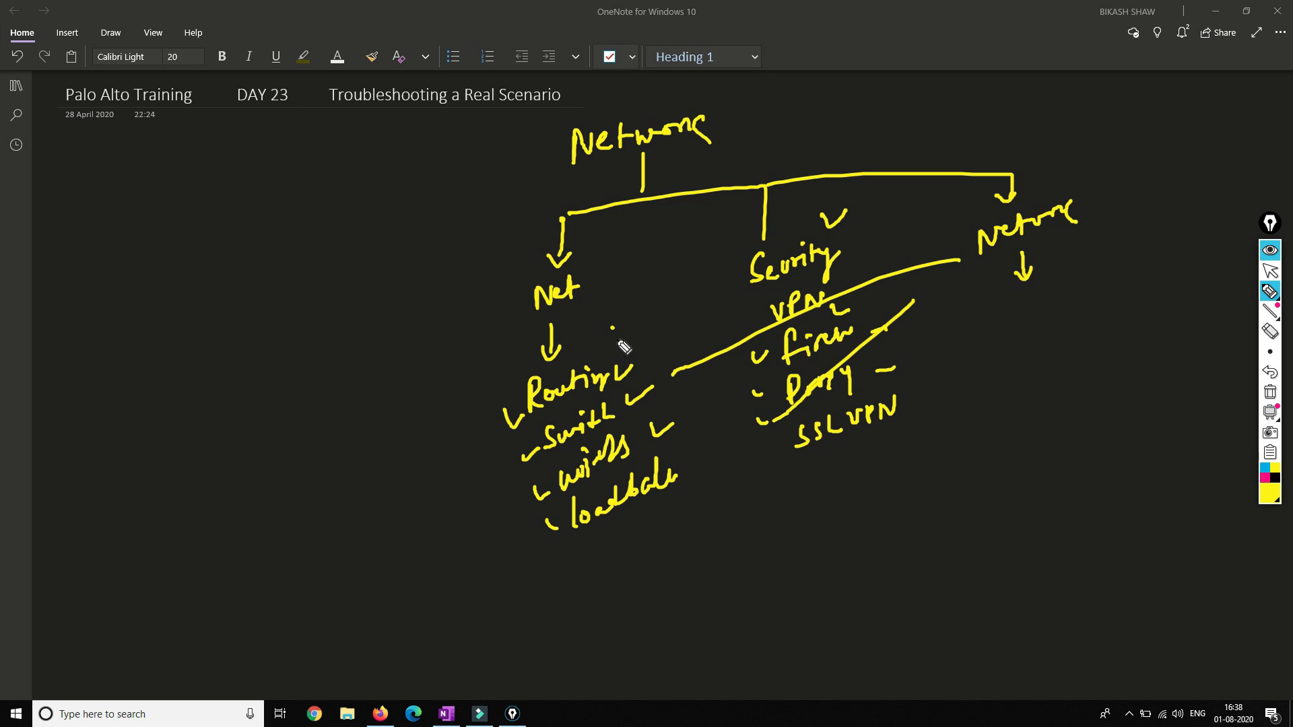
{"action": "left_click_drag", "start_coordinate": [613, 329], "coordinate": [660, 316]}
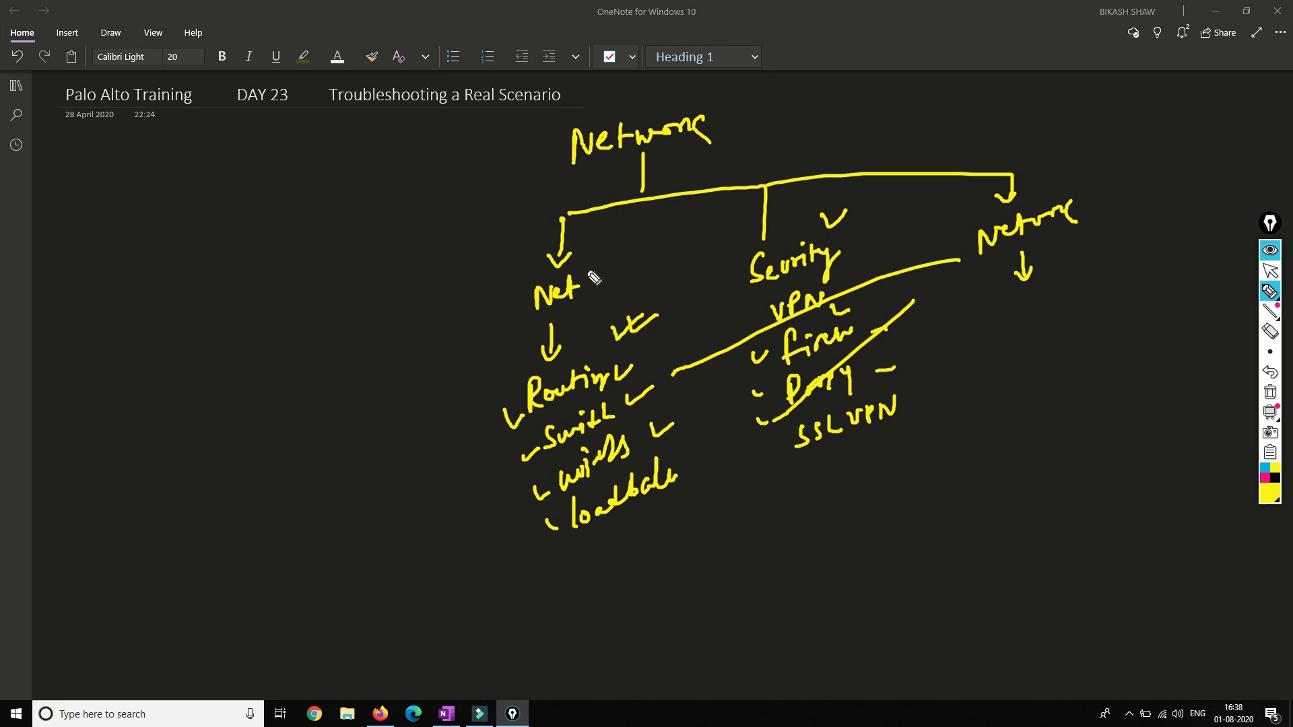
{"action": "left_click_drag", "start_coordinate": [588, 272], "coordinate": [628, 256]}
{"action": "left_click_drag", "start_coordinate": [738, 316], "coordinate": [757, 314]}
{"action": "left_click_drag", "start_coordinate": [743, 366], "coordinate": [767, 355]}
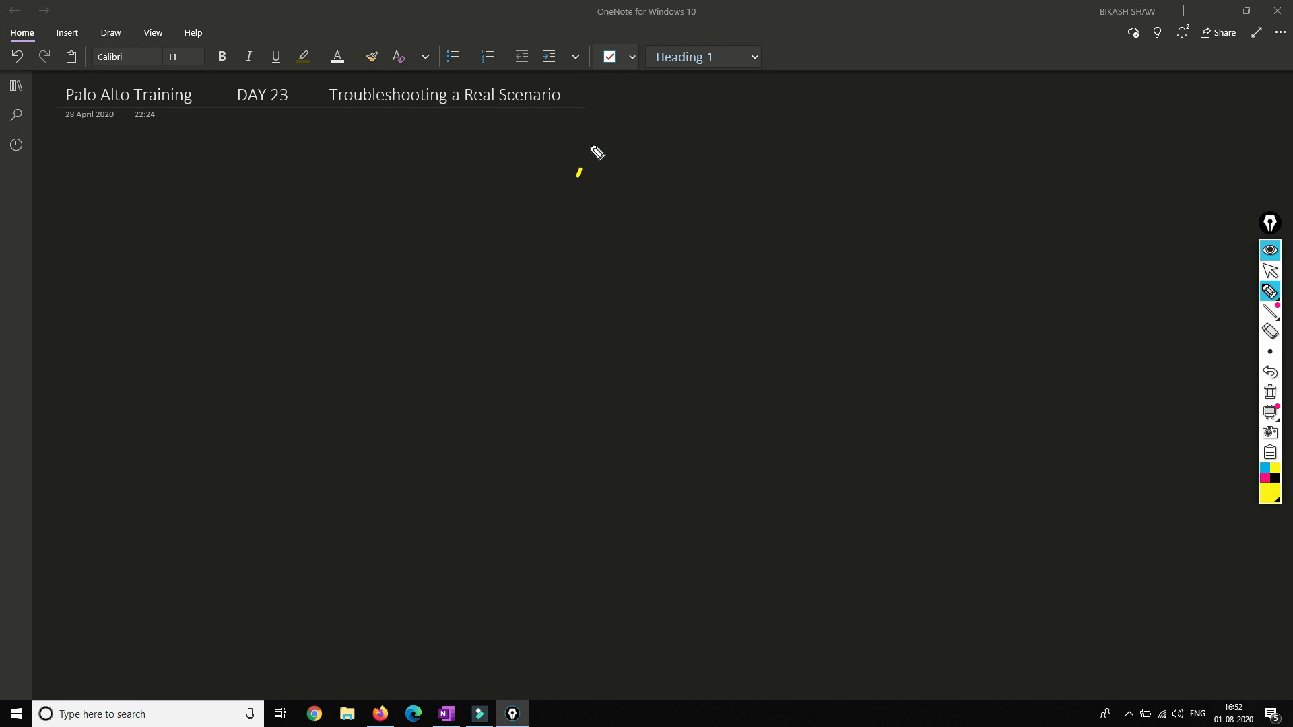
- Write 'Common-Issue' beside the title with a branch line and arrows at both ends
{"action": "mouse_move", "coordinate": [597, 156]}
{"action": "left_mouse_down"}
{"action": "mouse_move", "coordinate": [641, 170]}
{"action": "mouse_move", "coordinate": [733, 136]}
{"action": "mouse_move", "coordinate": [793, 145]}
{"action": "left_mouse_up"}
{"action": "left_click_drag", "start_coordinate": [647, 178], "coordinate": [649, 222]}
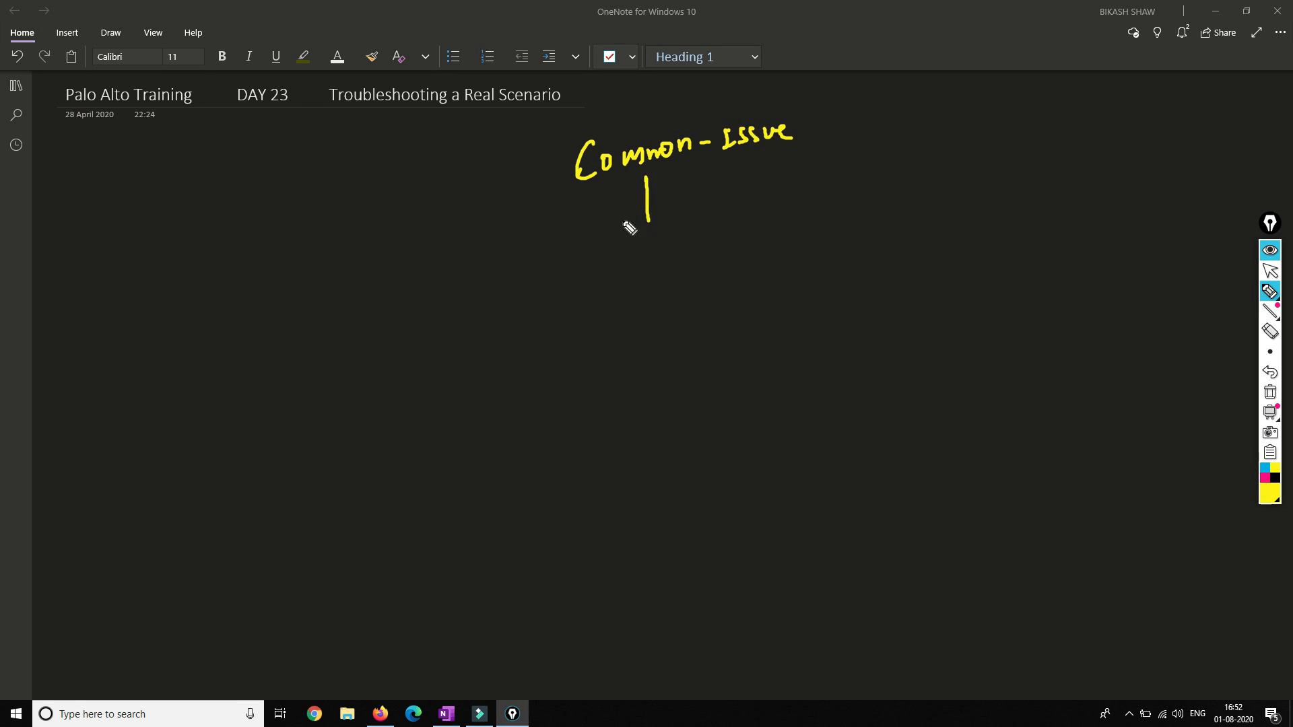
{"action": "mouse_move", "coordinate": [534, 245]}
{"action": "left_mouse_down"}
{"action": "mouse_move", "coordinate": [869, 211]}
{"action": "mouse_move", "coordinate": [869, 230]}
{"action": "left_mouse_up"}
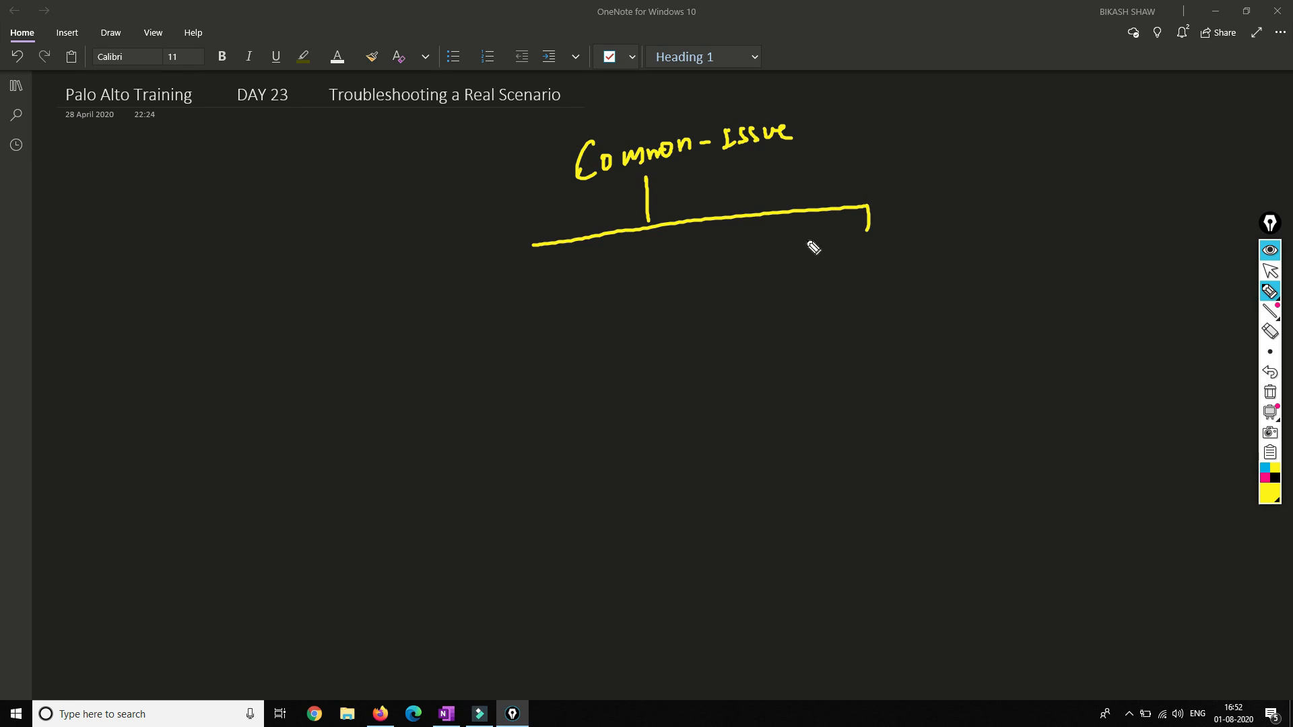
{"action": "left_click_drag", "start_coordinate": [532, 245], "coordinate": [532, 276]}
{"action": "left_click_drag", "start_coordinate": [524, 268], "coordinate": [540, 267]}
{"action": "left_click_drag", "start_coordinate": [860, 227], "coordinate": [875, 225]}
- Draw the PC linked to a SW switch, the fw (PA) firewall and a router circle
{"action": "mouse_move", "coordinate": [64, 526]}
{"action": "left_mouse_down"}
{"action": "mouse_move", "coordinate": [61, 482]}
{"action": "mouse_move", "coordinate": [132, 475]}
{"action": "mouse_move", "coordinate": [133, 520]}
{"action": "mouse_move", "coordinate": [64, 525]}
{"action": "mouse_move", "coordinate": [104, 572]}
{"action": "left_mouse_up"}
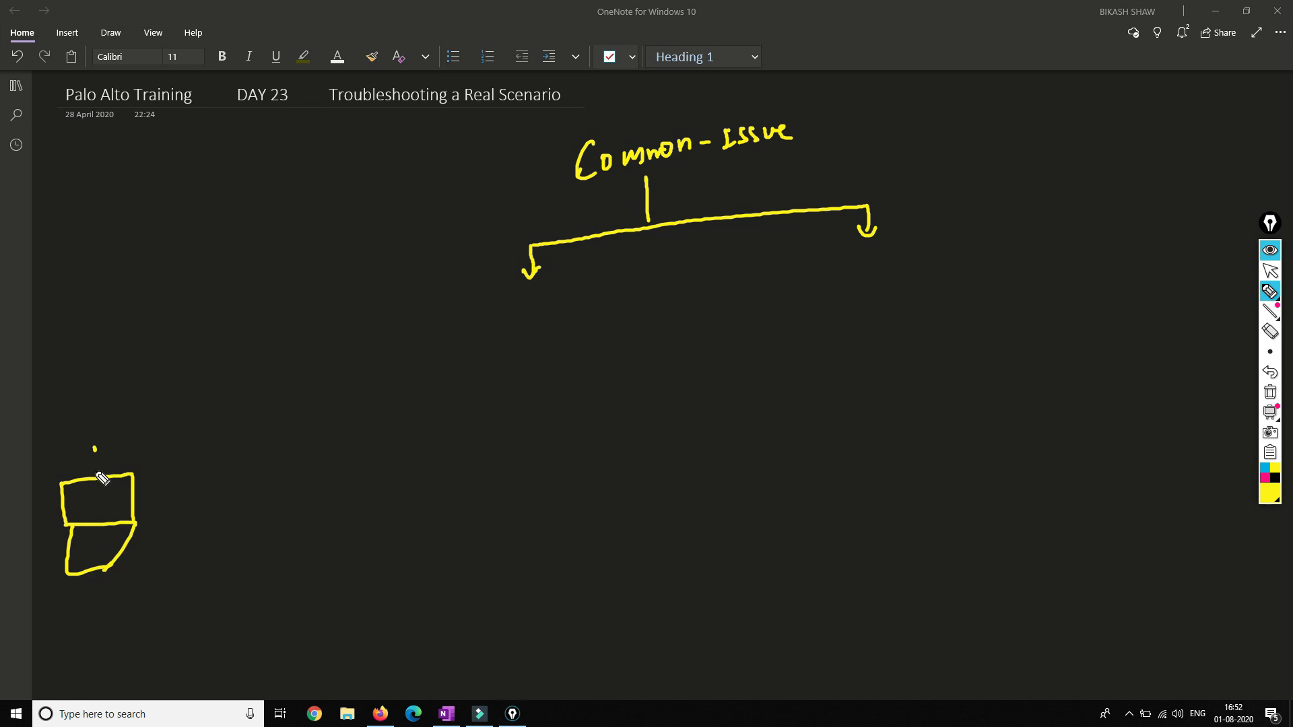
{"action": "mouse_move", "coordinate": [94, 472]}
{"action": "left_mouse_down"}
{"action": "mouse_move", "coordinate": [101, 444]}
{"action": "mouse_move", "coordinate": [123, 464]}
{"action": "left_mouse_up"}
{"action": "mouse_move", "coordinate": [136, 522]}
{"action": "left_mouse_down"}
{"action": "mouse_move", "coordinate": [229, 512]}
{"action": "mouse_move", "coordinate": [242, 495]}
{"action": "mouse_move", "coordinate": [324, 532]}
{"action": "mouse_move", "coordinate": [257, 537]}
{"action": "left_mouse_up"}
{"action": "mouse_move", "coordinate": [290, 495]}
{"action": "left_mouse_down"}
{"action": "mouse_move", "coordinate": [275, 515]}
{"action": "mouse_move", "coordinate": [301, 518]}
{"action": "mouse_move", "coordinate": [316, 490]}
{"action": "mouse_move", "coordinate": [451, 484]}
{"action": "mouse_move", "coordinate": [471, 505]}
{"action": "mouse_move", "coordinate": [553, 432]}
{"action": "mouse_move", "coordinate": [483, 519]}
{"action": "left_mouse_up"}
{"action": "mouse_move", "coordinate": [492, 496]}
{"action": "left_mouse_down"}
{"action": "mouse_move", "coordinate": [532, 445]}
{"action": "mouse_move", "coordinate": [532, 475]}
{"action": "mouse_move", "coordinate": [671, 446]}
{"action": "mouse_move", "coordinate": [701, 408]}
{"action": "mouse_move", "coordinate": [764, 458]}
{"action": "mouse_move", "coordinate": [727, 463]}
{"action": "left_mouse_up"}
{"action": "mouse_move", "coordinate": [725, 443]}
{"action": "left_mouse_down"}
{"action": "mouse_move", "coordinate": [714, 473]}
{"action": "mouse_move", "coordinate": [894, 421]}
{"action": "left_mouse_up"}
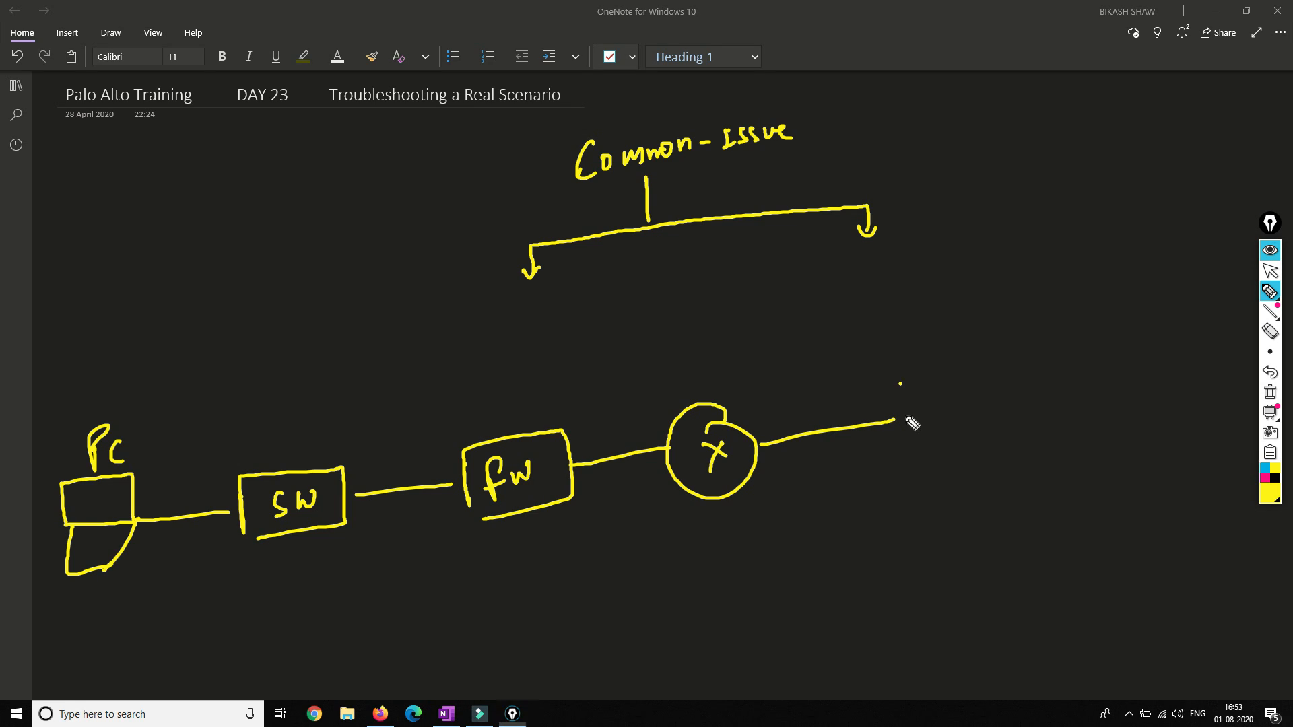
- Add the second sw switch and the srv web server with port 80, and begin 'first' under the left arrow
{"action": "left_click_drag", "start_coordinate": [898, 378], "coordinate": [910, 435]}
{"action": "mouse_move", "coordinate": [896, 375]}
{"action": "left_mouse_down"}
{"action": "mouse_move", "coordinate": [933, 369]}
{"action": "mouse_move", "coordinate": [915, 439]}
{"action": "left_mouse_up"}
{"action": "mouse_move", "coordinate": [957, 393]}
{"action": "left_mouse_down"}
{"action": "mouse_move", "coordinate": [1091, 369]}
{"action": "mouse_move", "coordinate": [1105, 391]}
{"action": "left_mouse_up"}
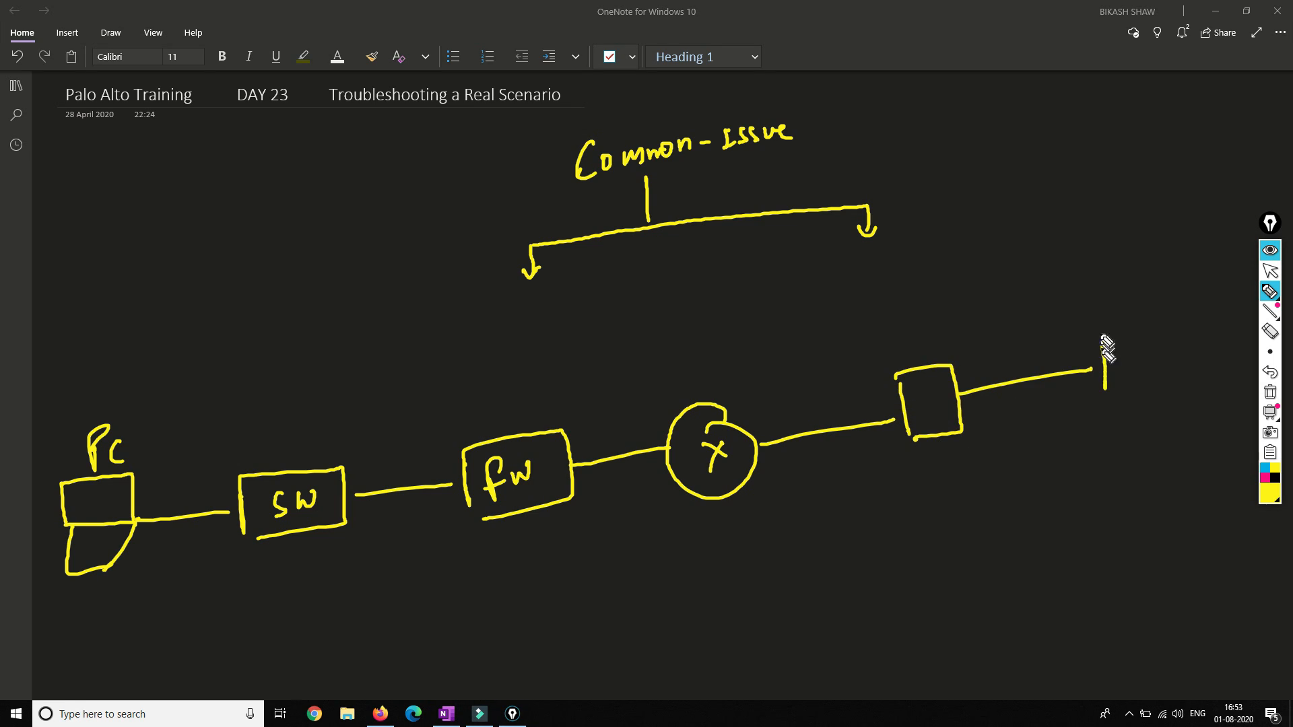
{"action": "left_click_drag", "start_coordinate": [1100, 329], "coordinate": [1154, 422]}
{"action": "mouse_move", "coordinate": [1113, 291]}
{"action": "left_mouse_down"}
{"action": "mouse_move", "coordinate": [1104, 309]}
{"action": "mouse_move", "coordinate": [1206, 269]}
{"action": "mouse_move", "coordinate": [1210, 244]}
{"action": "left_mouse_up"}
{"action": "mouse_move", "coordinate": [1197, 311]}
{"action": "left_mouse_down"}
{"action": "mouse_move", "coordinate": [1187, 332]}
{"action": "mouse_move", "coordinate": [1207, 308]}
{"action": "left_mouse_up"}
{"action": "mouse_move", "coordinate": [924, 399]}
{"action": "left_mouse_down"}
{"action": "mouse_move", "coordinate": [916, 415]}
{"action": "mouse_move", "coordinate": [944, 399]}
{"action": "left_mouse_up"}
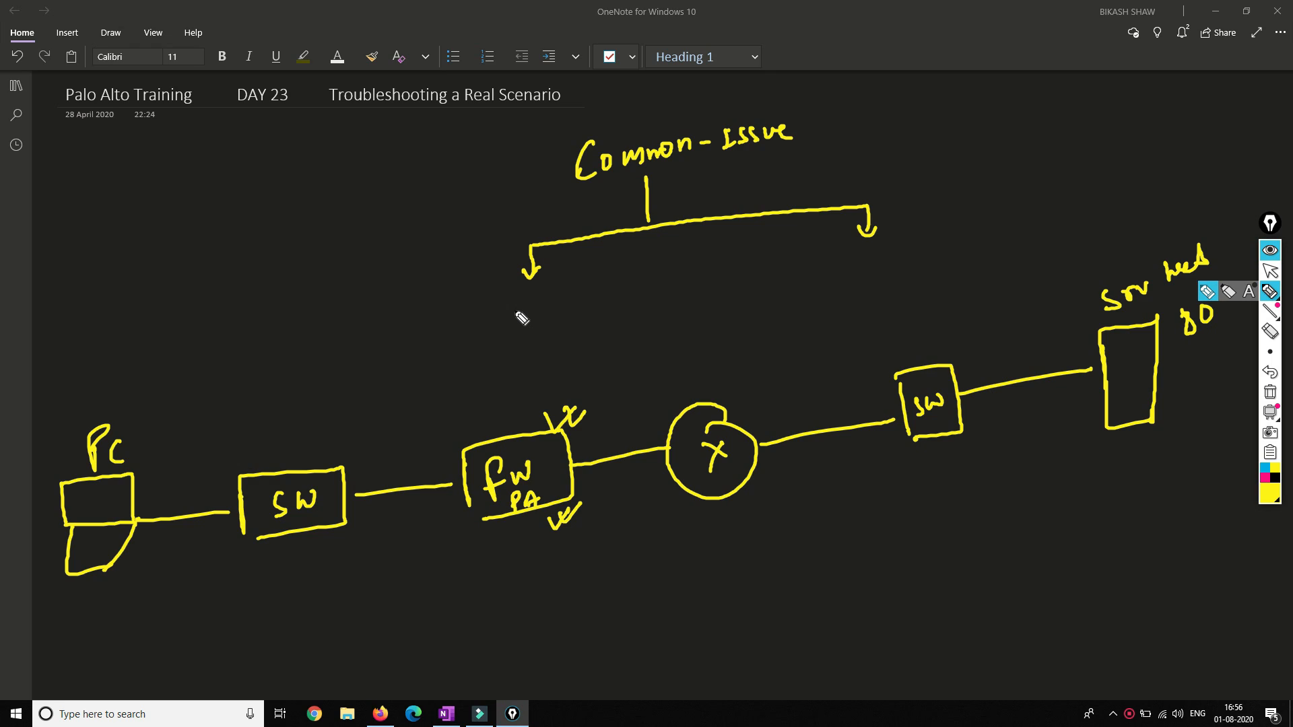
{"action": "mouse_move", "coordinate": [1129, 242]}
{"action": "left_mouse_down"}
{"action": "mouse_move", "coordinate": [1158, 254]}
{"action": "mouse_move", "coordinate": [1138, 271]}
{"action": "left_mouse_up"}
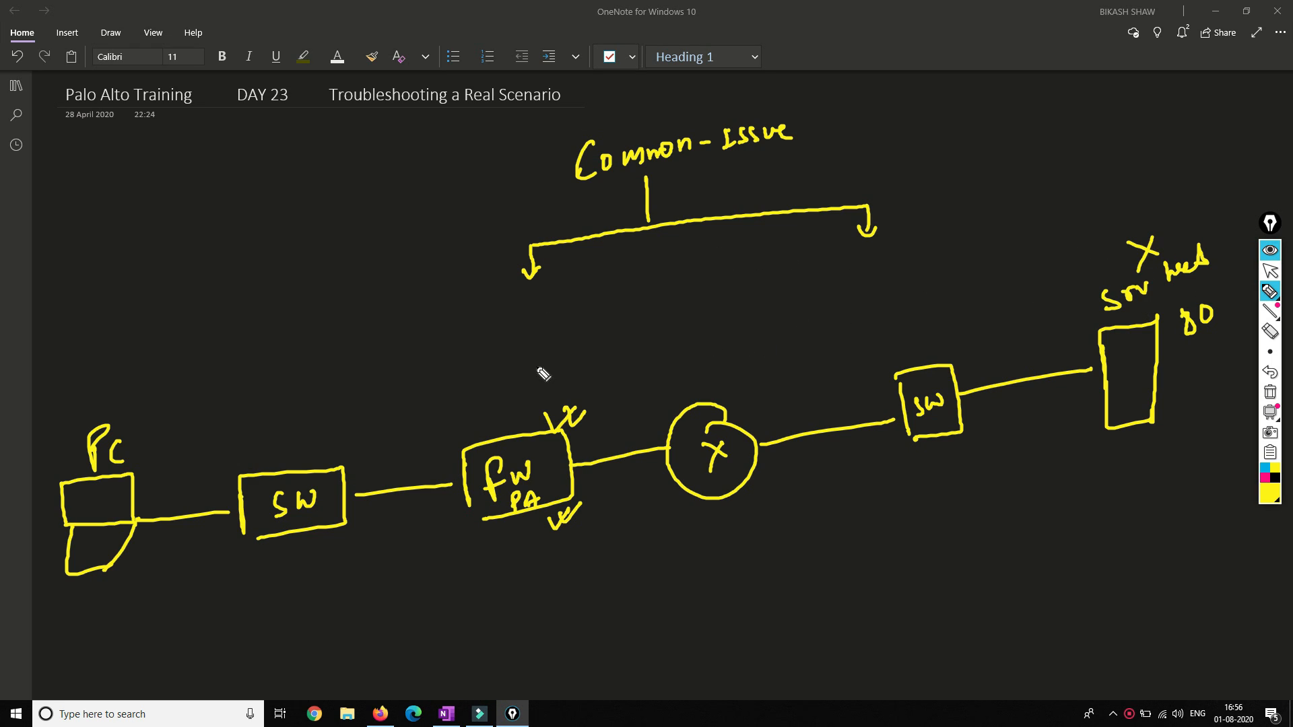
{"action": "mouse_move", "coordinate": [485, 315]}
{"action": "left_mouse_down"}
{"action": "mouse_move", "coordinate": [494, 339]}
{"action": "mouse_move", "coordinate": [486, 316]}
{"action": "mouse_move", "coordinate": [506, 322]}
{"action": "left_mouse_up"}
- Write 'first time' under the left arrow and 'Old' under the right arrow
{"action": "left_click_drag", "start_coordinate": [509, 319], "coordinate": [532, 312]}
{"action": "left_click", "coordinate": [507, 306]}
{"action": "mouse_move", "coordinate": [539, 311]}
{"action": "left_mouse_down"}
{"action": "mouse_move", "coordinate": [532, 329]}
{"action": "mouse_move", "coordinate": [543, 332]}
{"action": "left_mouse_up"}
{"action": "left_click_drag", "start_coordinate": [536, 316], "coordinate": [561, 318]}
{"action": "mouse_move", "coordinate": [555, 302]}
{"action": "left_mouse_down"}
{"action": "mouse_move", "coordinate": [575, 297]}
{"action": "mouse_move", "coordinate": [580, 314]}
{"action": "mouse_move", "coordinate": [613, 300]}
{"action": "left_mouse_up"}
{"action": "mouse_move", "coordinate": [862, 251]}
{"action": "left_mouse_down"}
{"action": "mouse_move", "coordinate": [866, 269]}
{"action": "mouse_move", "coordinate": [864, 251]}
{"action": "left_mouse_up"}
{"action": "mouse_move", "coordinate": [881, 234]}
{"action": "left_mouse_down"}
{"action": "mouse_move", "coordinate": [877, 269]}
{"action": "mouse_move", "coordinate": [906, 262]}
{"action": "left_mouse_up"}
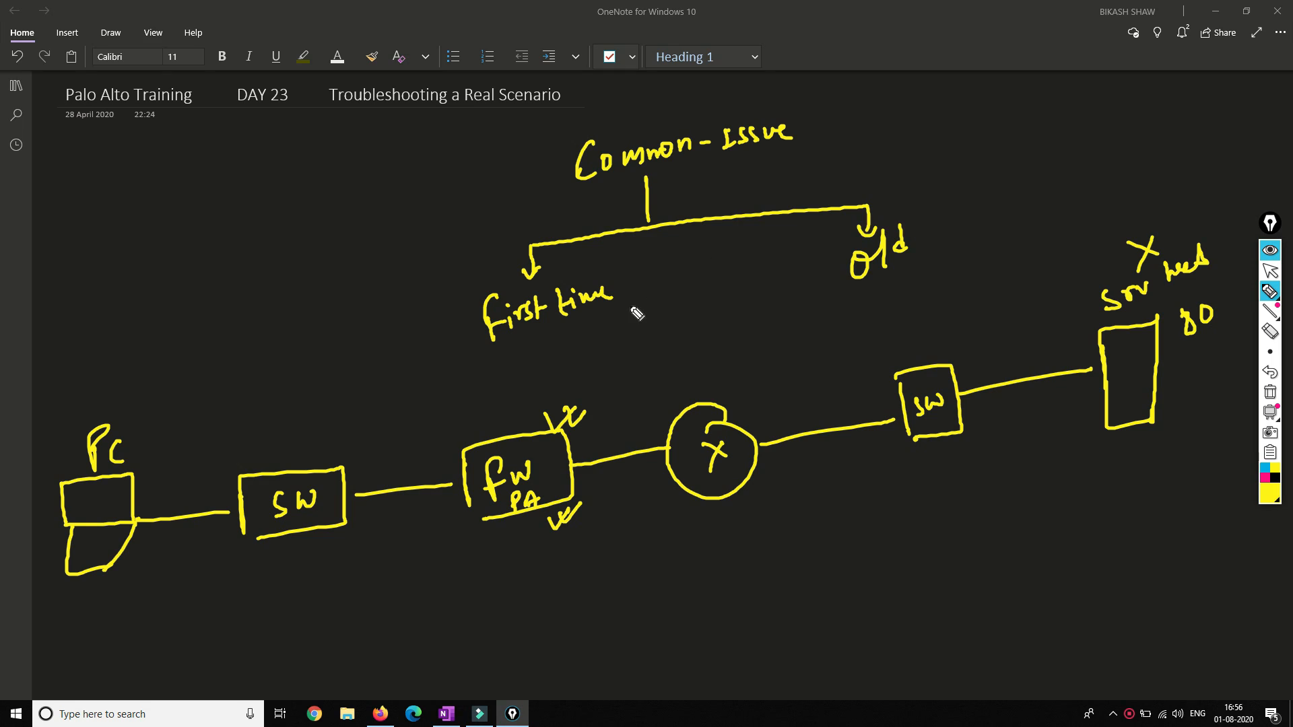
- Add ticks and vt marks, an arrow down from Old, and notes around the firewall box and switch
{"action": "mouse_move", "coordinate": [434, 322]}
{"action": "left_mouse_down"}
{"action": "mouse_move", "coordinate": [440, 340]}
{"action": "mouse_move", "coordinate": [466, 310]}
{"action": "mouse_move", "coordinate": [487, 333]}
{"action": "left_mouse_up"}
{"action": "left_click_drag", "start_coordinate": [550, 415], "coordinate": [563, 425]}
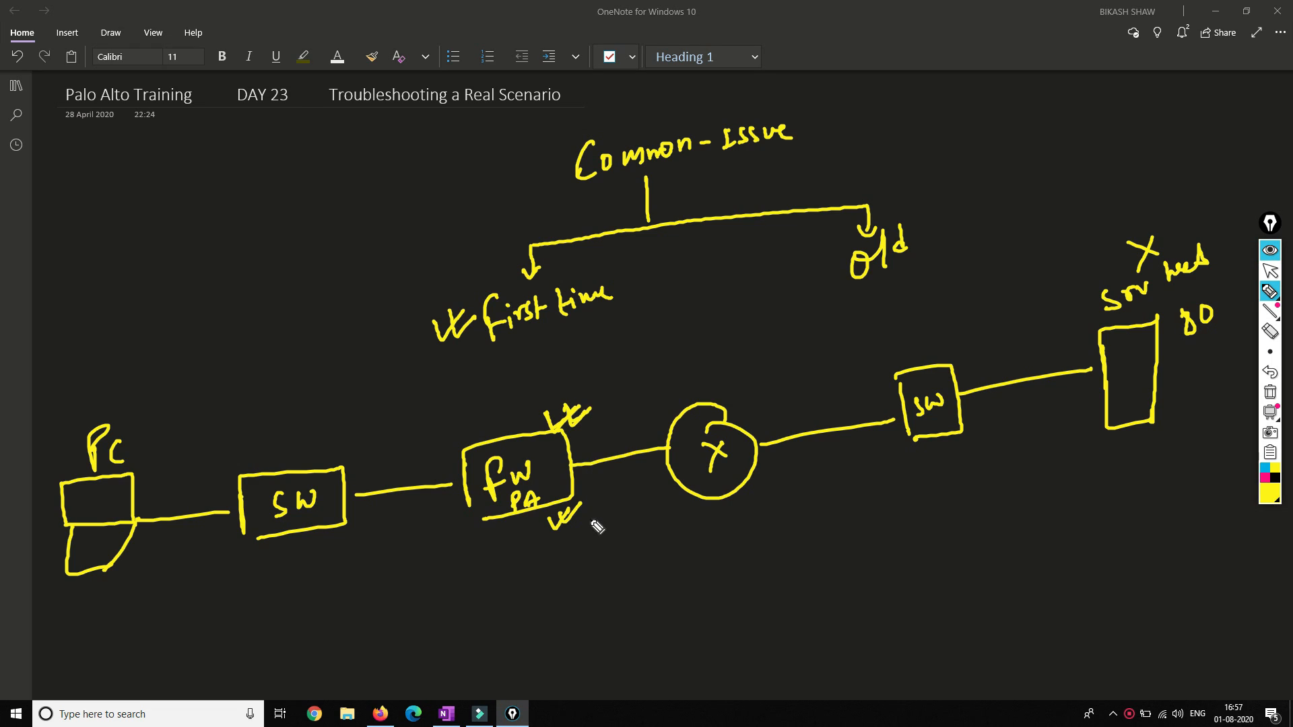
{"action": "left_click_drag", "start_coordinate": [920, 255], "coordinate": [970, 243]}
{"action": "mouse_move", "coordinate": [889, 282]}
{"action": "left_mouse_down"}
{"action": "mouse_move", "coordinate": [888, 305]}
{"action": "mouse_move", "coordinate": [900, 292]}
{"action": "mouse_move", "coordinate": [916, 334]}
{"action": "mouse_move", "coordinate": [964, 305]}
{"action": "left_mouse_up"}
{"action": "left_click", "coordinate": [881, 328]}
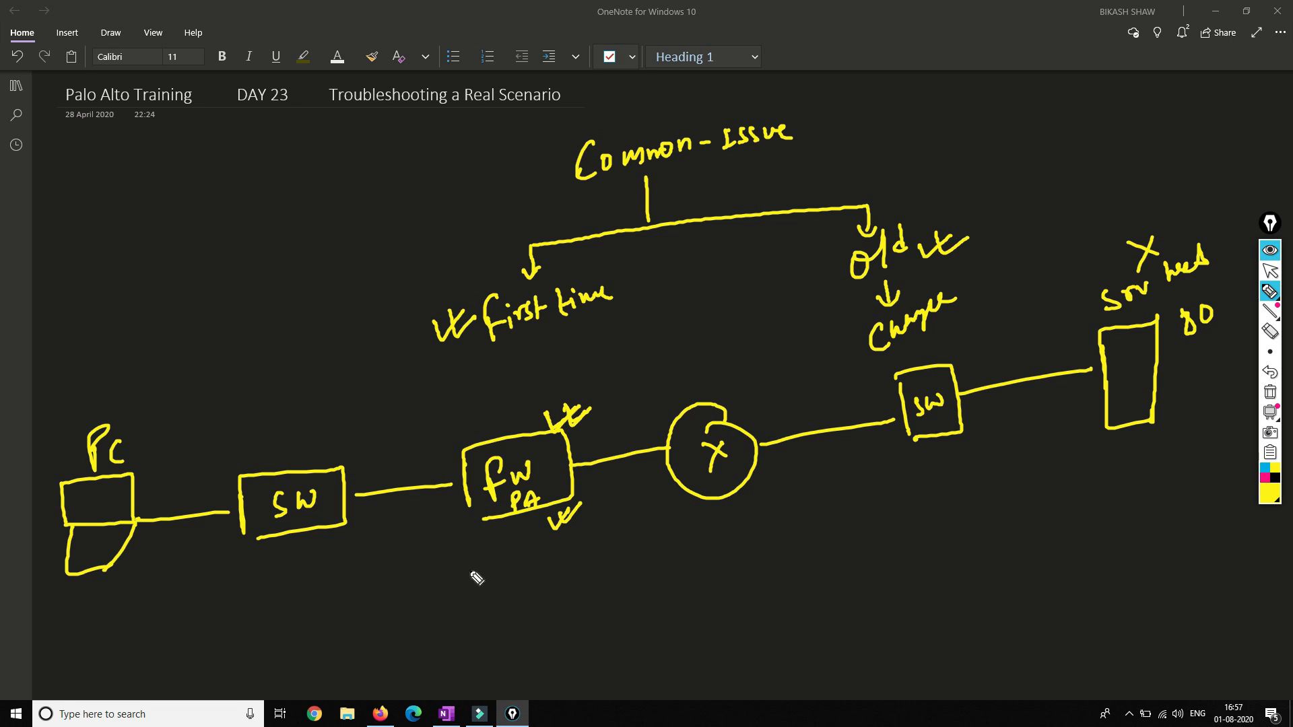
{"action": "mouse_move", "coordinate": [470, 504]}
{"action": "left_mouse_down"}
{"action": "mouse_move", "coordinate": [498, 556]}
{"action": "mouse_move", "coordinate": [509, 549]}
{"action": "mouse_move", "coordinate": [502, 604]}
{"action": "mouse_move", "coordinate": [518, 584]}
{"action": "left_mouse_up"}
{"action": "left_click_drag", "start_coordinate": [524, 517], "coordinate": [531, 557]}
{"action": "left_click_drag", "start_coordinate": [522, 548], "coordinate": [538, 550]}
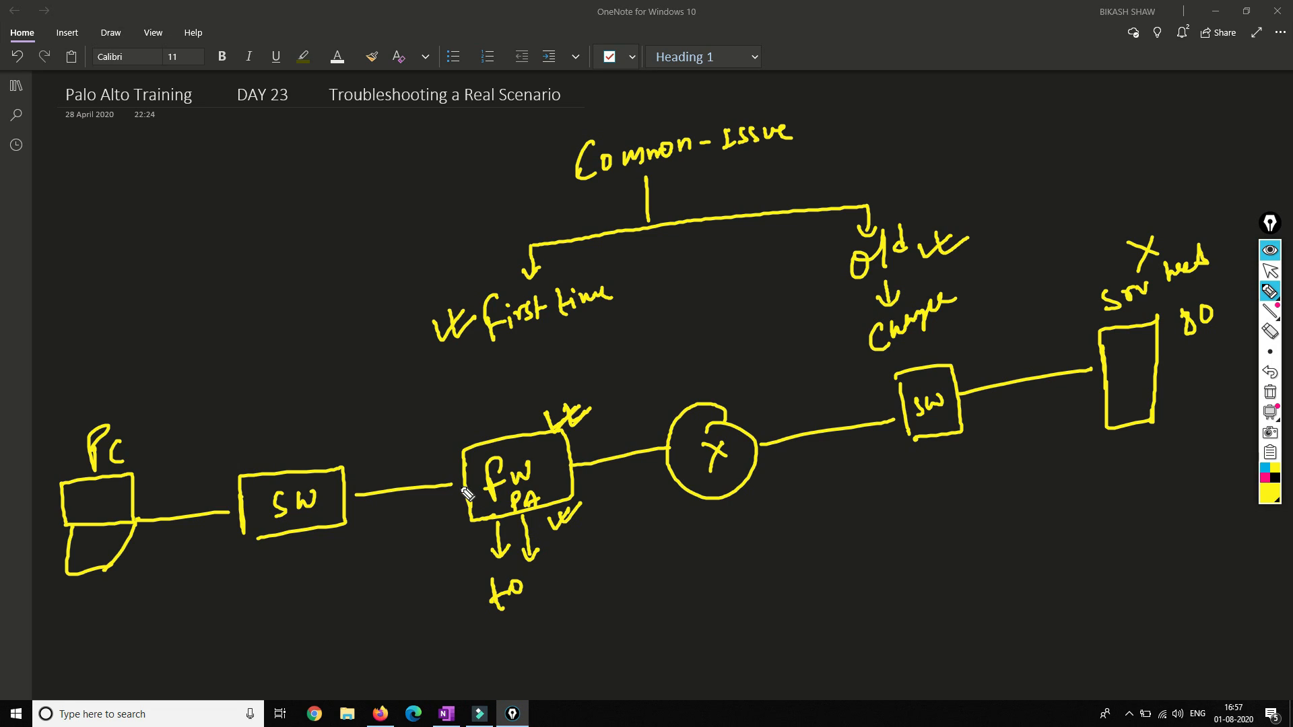
{"action": "left_click_drag", "start_coordinate": [335, 446], "coordinate": [377, 433]}
{"action": "mouse_move", "coordinate": [737, 381]}
{"action": "left_mouse_down"}
{"action": "mouse_move", "coordinate": [748, 398]}
{"action": "mouse_move", "coordinate": [734, 405]}
{"action": "left_mouse_up"}
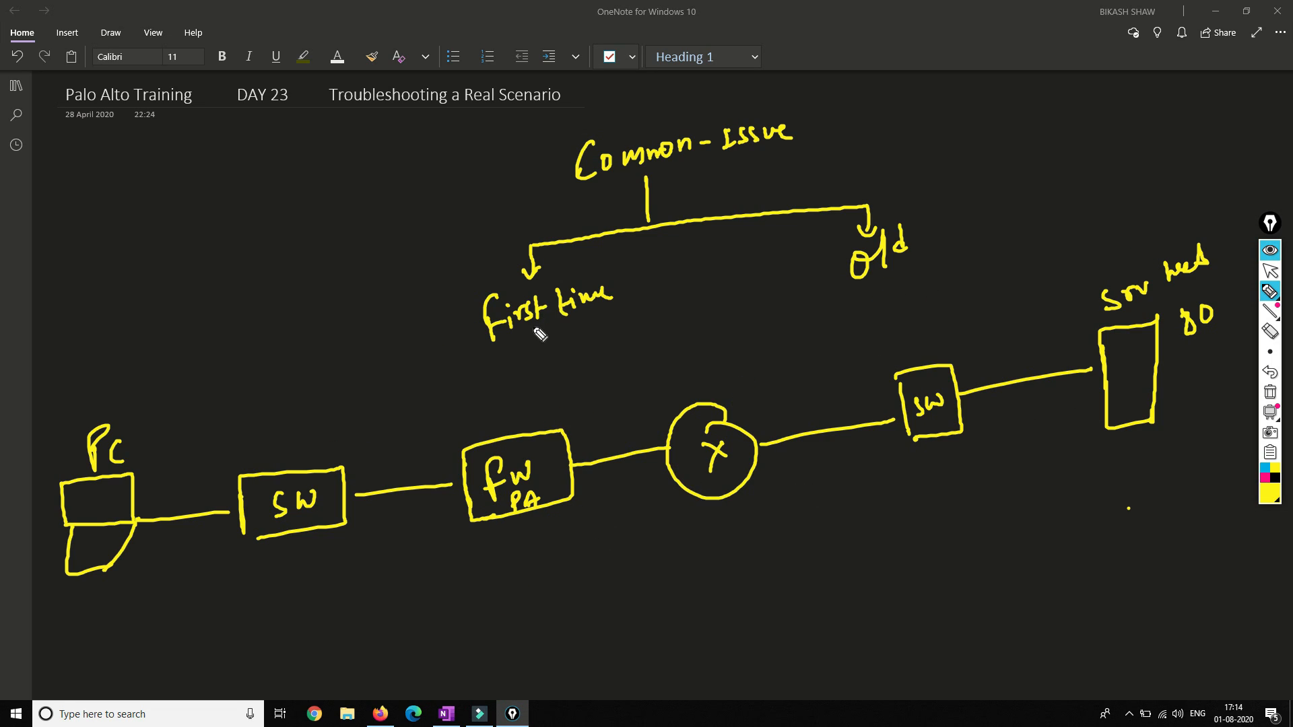
- Mark 'first time' and 'Old' with vt, then write the heading 'Information'
{"action": "mouse_move", "coordinate": [433, 311]}
{"action": "left_mouse_down"}
{"action": "mouse_move", "coordinate": [440, 330]}
{"action": "mouse_move", "coordinate": [479, 307]}
{"action": "left_mouse_up"}
{"action": "left_click_drag", "start_coordinate": [920, 206], "coordinate": [963, 202]}
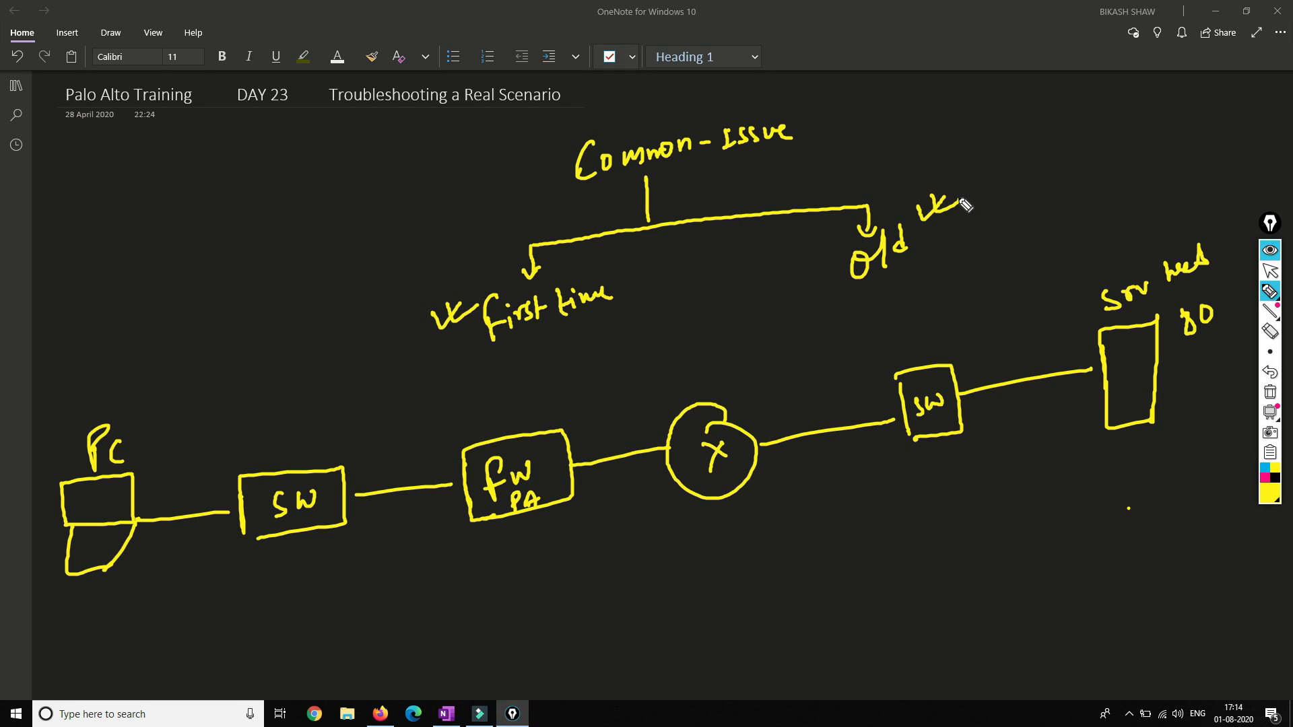
{"action": "mouse_move", "coordinate": [162, 272]}
{"action": "left_mouse_down"}
{"action": "mouse_move", "coordinate": [175, 268]}
{"action": "mouse_move", "coordinate": [168, 295]}
{"action": "left_mouse_up"}
{"action": "mouse_move", "coordinate": [179, 289]}
{"action": "left_mouse_down"}
{"action": "mouse_move", "coordinate": [192, 277]}
{"action": "mouse_move", "coordinate": [190, 291]}
{"action": "left_mouse_up"}
{"action": "mouse_move", "coordinate": [202, 275]}
{"action": "left_mouse_down"}
{"action": "mouse_move", "coordinate": [278, 233]}
{"action": "mouse_move", "coordinate": [320, 227]}
{"action": "left_mouse_up"}
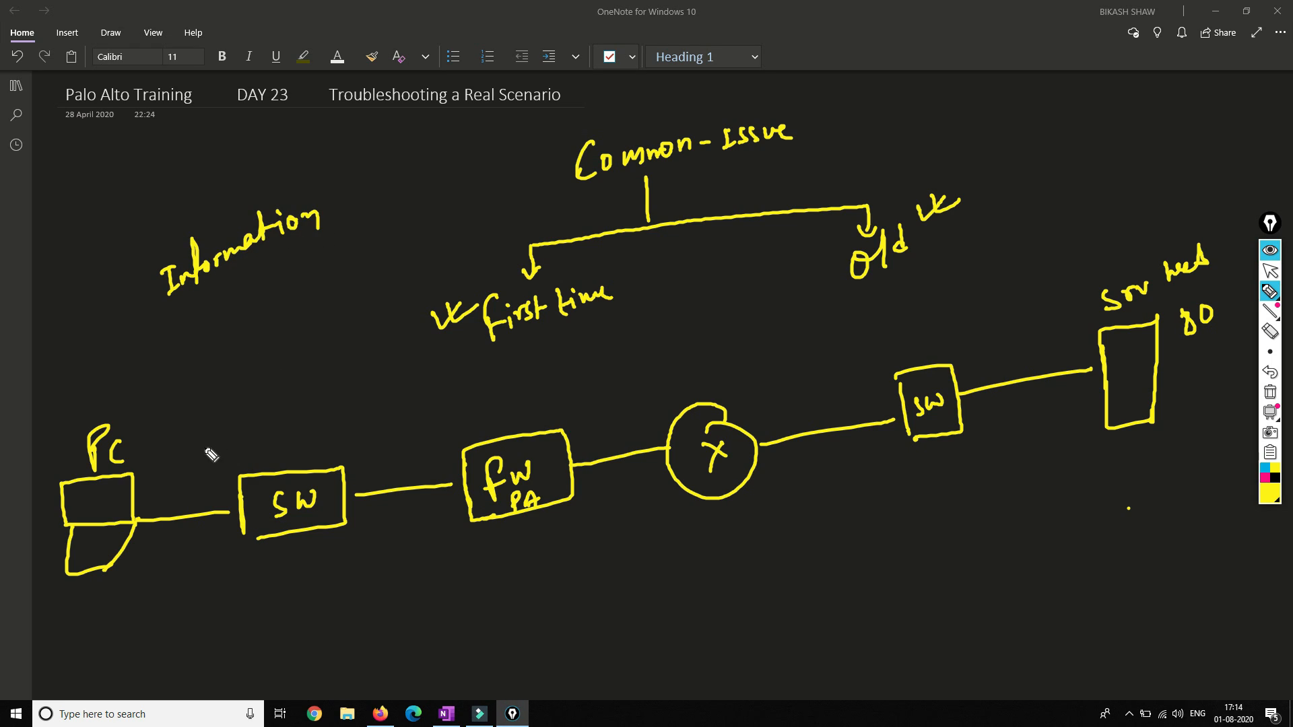
- Write '1) Src IP, dst IP, dst Port' below the PC
{"action": "left_click_drag", "start_coordinate": [76, 624], "coordinate": [78, 650]}
{"action": "left_click_drag", "start_coordinate": [83, 620], "coordinate": [74, 674]}
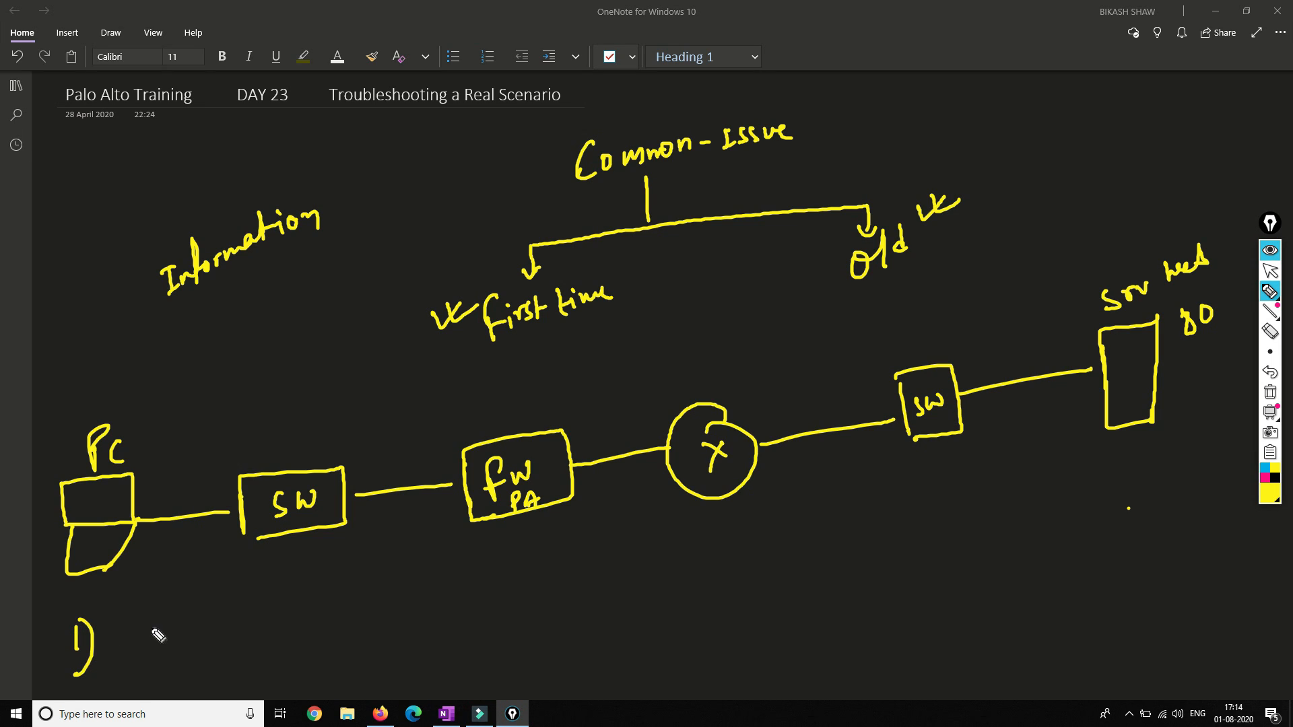
{"action": "mouse_move", "coordinate": [134, 617]}
{"action": "left_mouse_down"}
{"action": "mouse_move", "coordinate": [135, 647]}
{"action": "mouse_move", "coordinate": [147, 630]}
{"action": "mouse_move", "coordinate": [183, 637]}
{"action": "left_mouse_up"}
{"action": "mouse_move", "coordinate": [194, 598]}
{"action": "left_mouse_down"}
{"action": "mouse_move", "coordinate": [192, 633]}
{"action": "mouse_move", "coordinate": [203, 615]}
{"action": "left_mouse_up"}
{"action": "left_click_drag", "start_coordinate": [228, 630], "coordinate": [225, 643]}
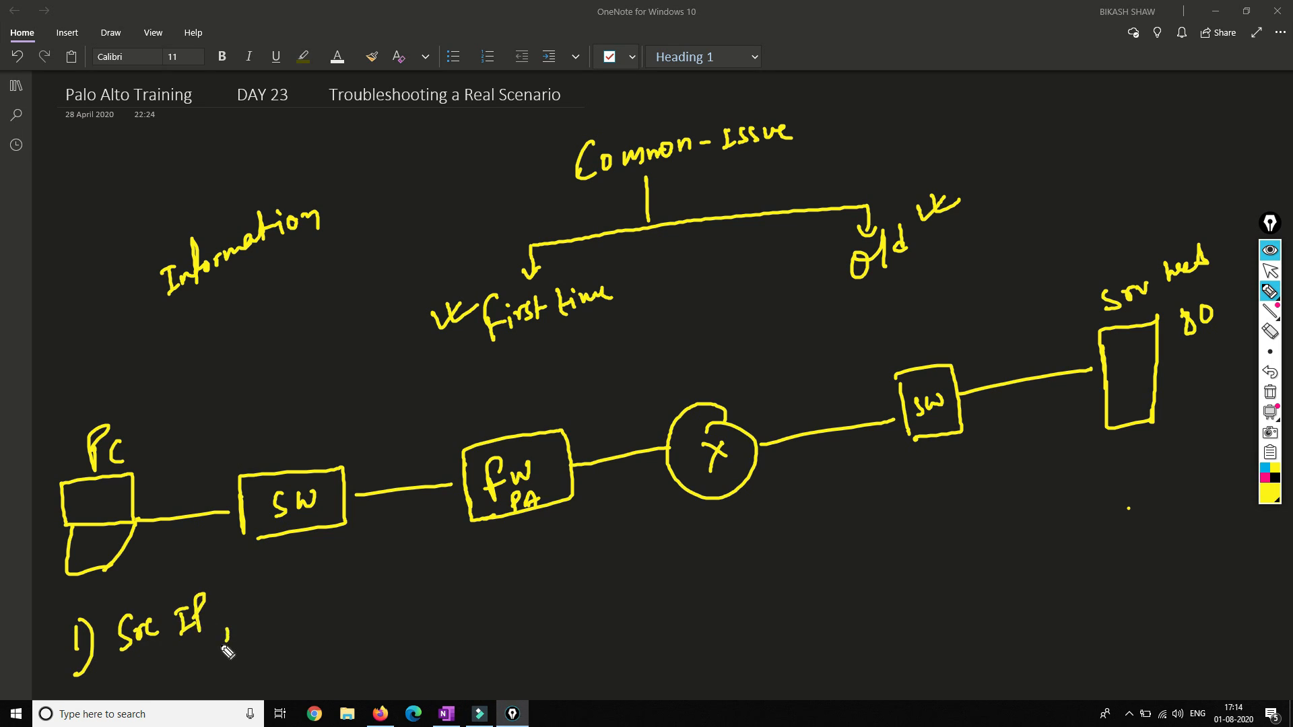
{"action": "left_click_drag", "start_coordinate": [259, 603], "coordinate": [276, 630]}
{"action": "mouse_move", "coordinate": [292, 601]}
{"action": "left_mouse_down"}
{"action": "mouse_move", "coordinate": [292, 630]}
{"action": "mouse_move", "coordinate": [314, 610]}
{"action": "left_mouse_up"}
{"action": "mouse_move", "coordinate": [331, 591]}
{"action": "left_mouse_down"}
{"action": "mouse_move", "coordinate": [334, 613]}
{"action": "mouse_move", "coordinate": [350, 595]}
{"action": "left_mouse_up"}
{"action": "left_click_drag", "start_coordinate": [369, 602], "coordinate": [370, 611]}
{"action": "left_click_drag", "start_coordinate": [424, 578], "coordinate": [436, 596]}
{"action": "mouse_move", "coordinate": [449, 574]}
{"action": "left_mouse_down"}
{"action": "mouse_move", "coordinate": [452, 594]}
{"action": "mouse_move", "coordinate": [495, 593]}
{"action": "left_mouse_up"}
{"action": "left_click_drag", "start_coordinate": [491, 564], "coordinate": [506, 584]}
{"action": "mouse_move", "coordinate": [523, 567]}
{"action": "left_mouse_down"}
{"action": "mouse_move", "coordinate": [537, 560]}
{"action": "mouse_move", "coordinate": [528, 587]}
{"action": "left_mouse_up"}
{"action": "left_click_drag", "start_coordinate": [520, 571], "coordinate": [539, 570]}
- Write 'Src Port', circle it, point it to the 'PC random' note and cross it out
{"action": "mouse_move", "coordinate": [617, 557]}
{"action": "left_mouse_down"}
{"action": "mouse_move", "coordinate": [598, 578]}
{"action": "mouse_move", "coordinate": [636, 560]}
{"action": "left_mouse_up"}
{"action": "left_click_drag", "start_coordinate": [652, 558], "coordinate": [646, 573]}
{"action": "mouse_move", "coordinate": [664, 527]}
{"action": "left_mouse_down"}
{"action": "mouse_move", "coordinate": [667, 571]}
{"action": "mouse_move", "coordinate": [680, 540]}
{"action": "left_mouse_up"}
{"action": "left_click_drag", "start_coordinate": [687, 538], "coordinate": [704, 565]}
{"action": "mouse_move", "coordinate": [701, 537]}
{"action": "left_mouse_down"}
{"action": "mouse_move", "coordinate": [758, 520]}
{"action": "mouse_move", "coordinate": [752, 529]}
{"action": "mouse_move", "coordinate": [795, 536]}
{"action": "left_mouse_up"}
{"action": "mouse_move", "coordinate": [788, 500]}
{"action": "left_mouse_down"}
{"action": "mouse_move", "coordinate": [798, 518]}
{"action": "mouse_move", "coordinate": [854, 522]}
{"action": "mouse_move", "coordinate": [970, 471]}
{"action": "left_mouse_up"}
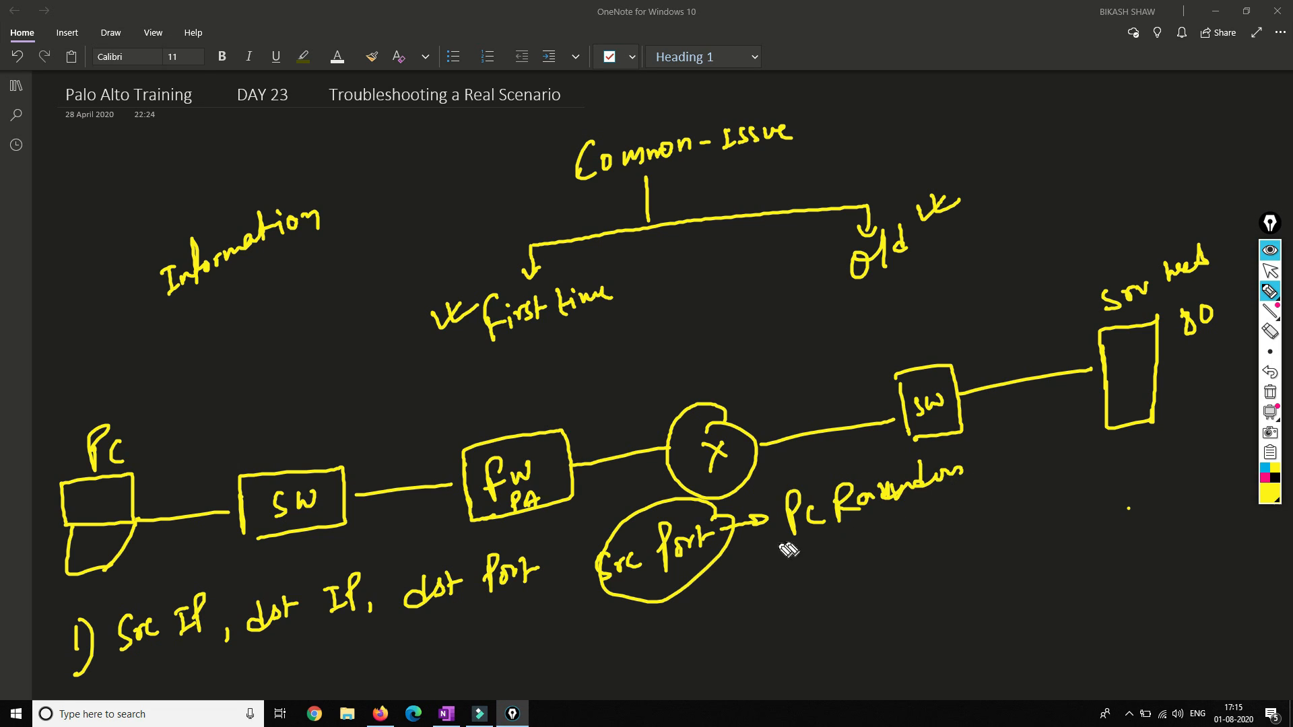
{"action": "mouse_move", "coordinate": [709, 556]}
{"action": "left_mouse_down"}
{"action": "mouse_move", "coordinate": [699, 581]}
{"action": "mouse_move", "coordinate": [720, 570]}
{"action": "left_mouse_up"}
- Underline and tick the Src IP, dst IP, dst Port list, then write 'Traceroute' under Information
{"action": "left_click_drag", "start_coordinate": [442, 610], "coordinate": [467, 619]}
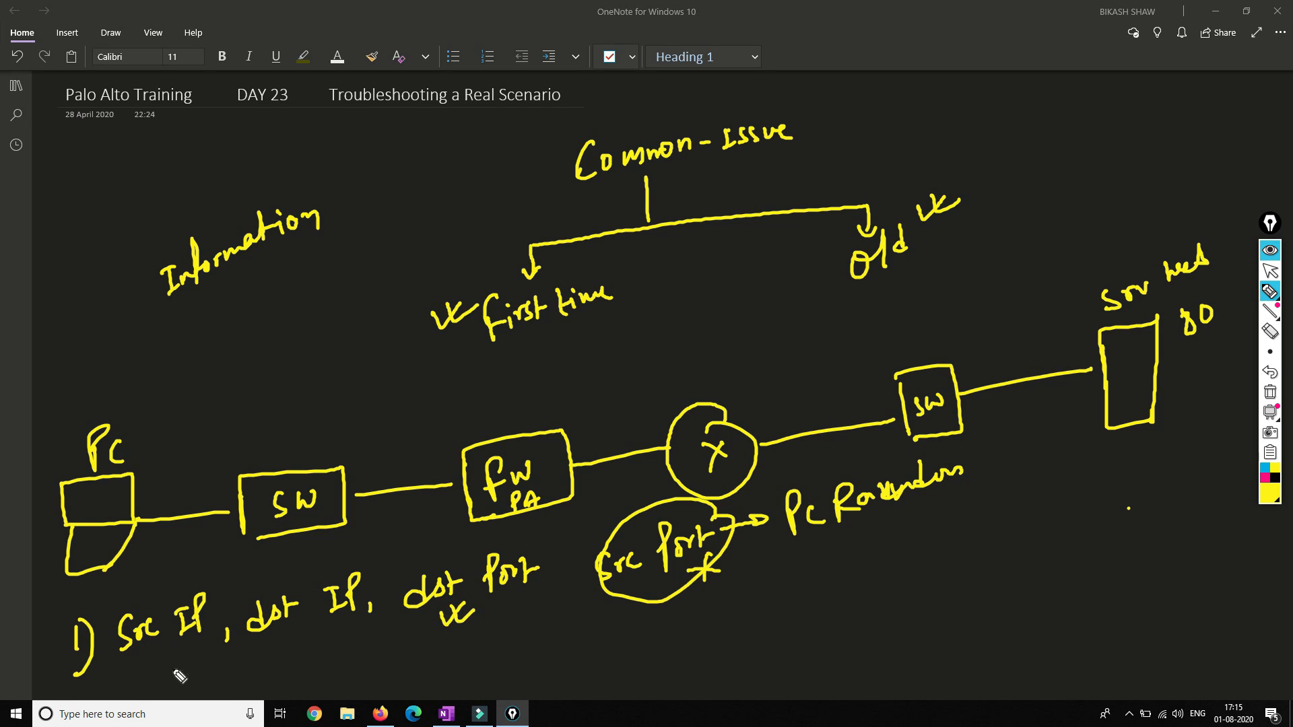
{"action": "mouse_move", "coordinate": [134, 675]}
{"action": "left_mouse_down"}
{"action": "mouse_move", "coordinate": [441, 657]}
{"action": "mouse_move", "coordinate": [577, 632]}
{"action": "mouse_move", "coordinate": [584, 650]}
{"action": "mouse_move", "coordinate": [628, 615]}
{"action": "left_mouse_up"}
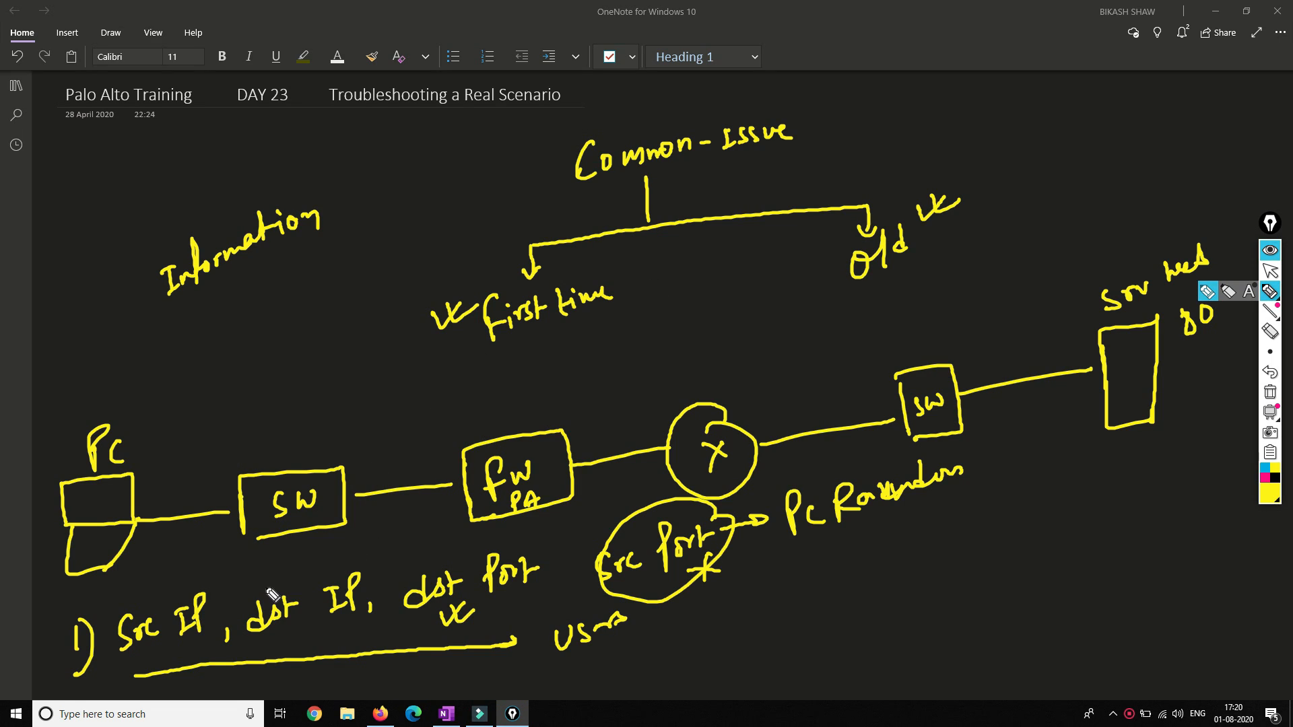
{"action": "left_click_drag", "start_coordinate": [190, 578], "coordinate": [311, 569]}
{"action": "left_click_drag", "start_coordinate": [429, 551], "coordinate": [453, 543]}
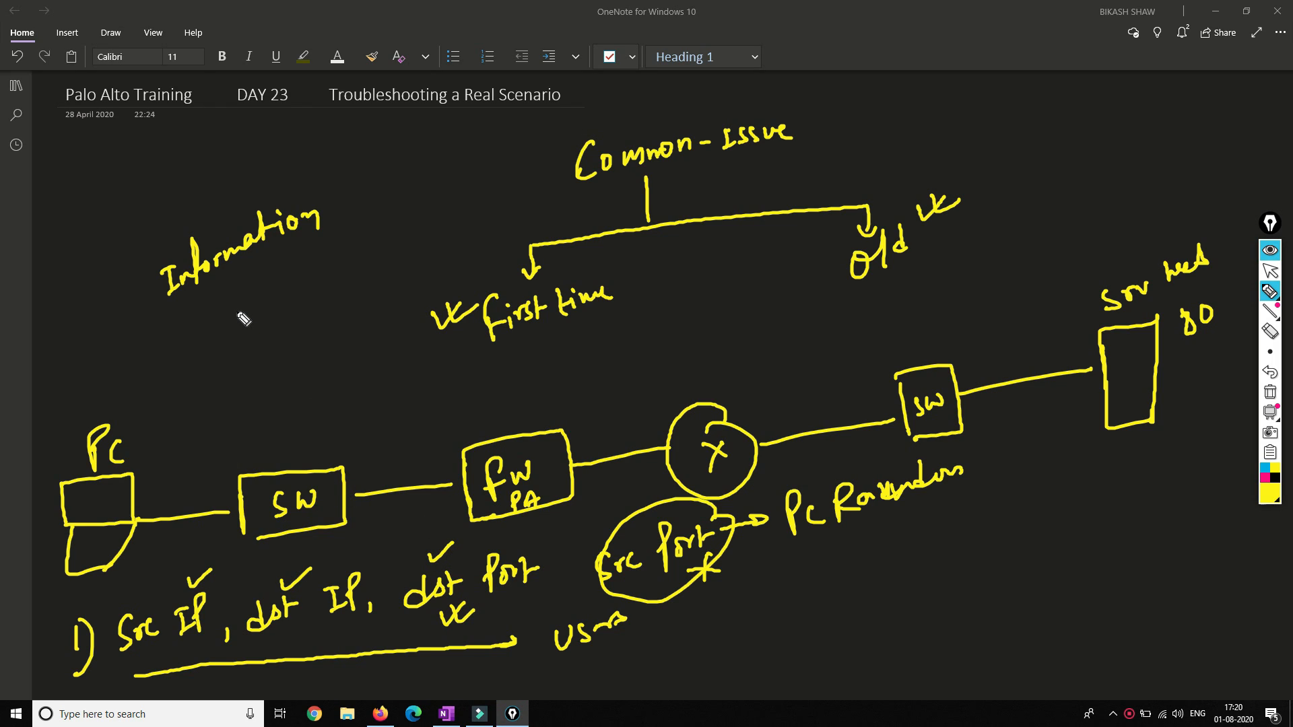
{"action": "mouse_move", "coordinate": [235, 309]}
{"action": "left_mouse_down"}
{"action": "mouse_move", "coordinate": [259, 300]}
{"action": "mouse_move", "coordinate": [246, 324]}
{"action": "mouse_move", "coordinate": [364, 232]}
{"action": "left_mouse_up"}
- Write 'Network diagram' under Traceroute with a vt mark, and draw an arrow from the firewall box
{"action": "mouse_move", "coordinate": [269, 343]}
{"action": "left_mouse_down"}
{"action": "mouse_move", "coordinate": [264, 367]}
{"action": "mouse_move", "coordinate": [466, 216]}
{"action": "left_mouse_up"}
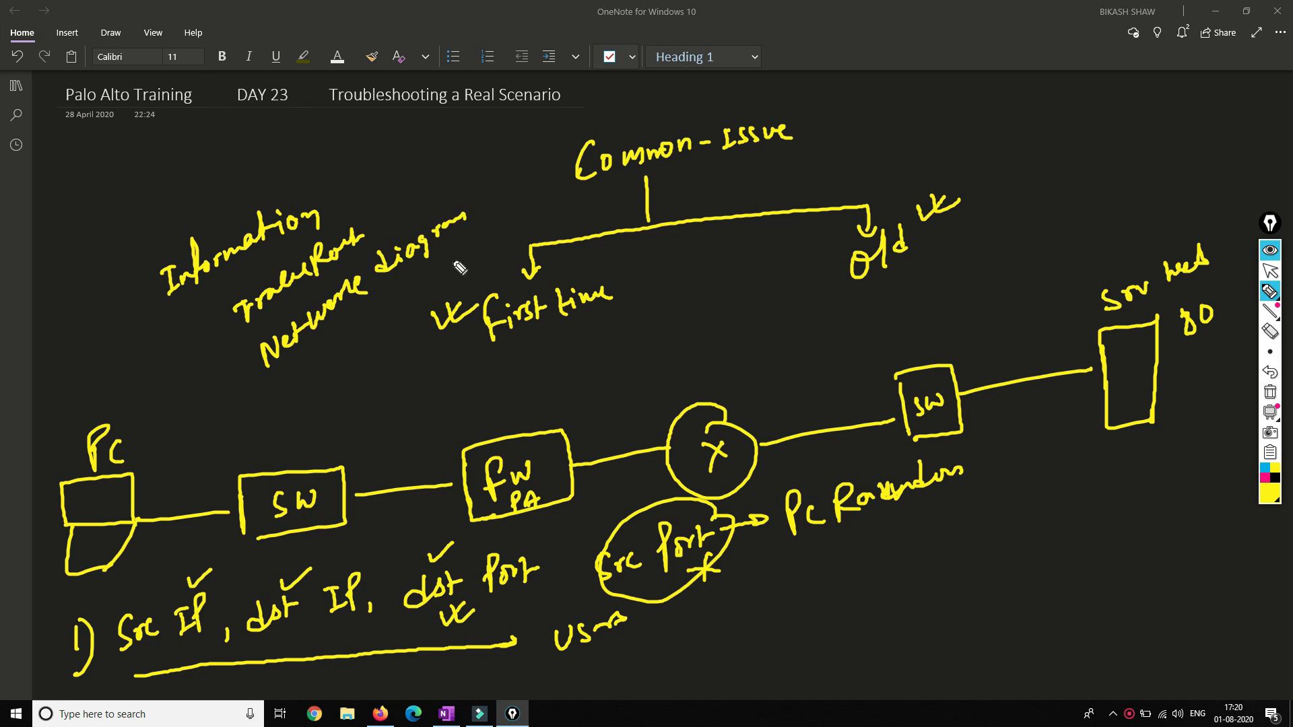
{"action": "left_click_drag", "start_coordinate": [230, 372], "coordinate": [260, 379]}
{"action": "left_click_drag", "start_coordinate": [491, 405], "coordinate": [539, 403]}
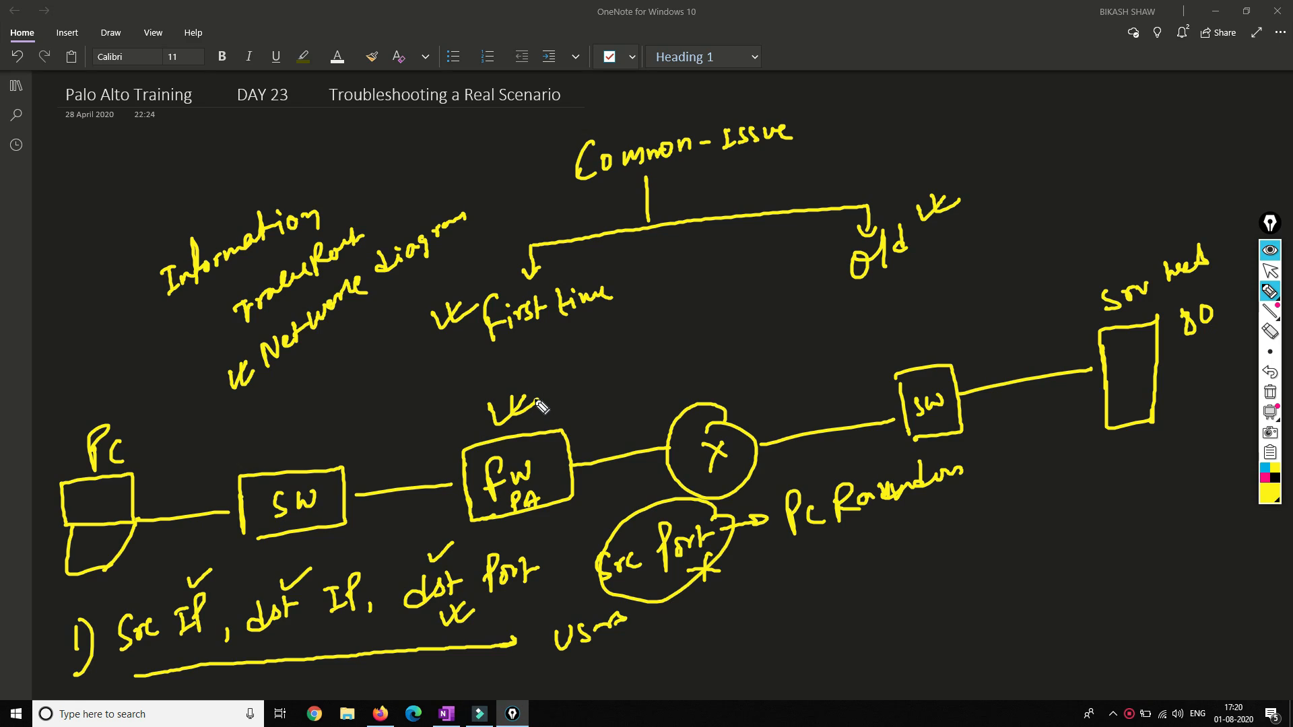
{"action": "left_click_drag", "start_coordinate": [560, 439], "coordinate": [601, 395]}
{"action": "left_click_drag", "start_coordinate": [585, 399], "coordinate": [599, 409]}
{"action": "left_click_drag", "start_coordinate": [1092, 369], "coordinate": [1101, 366]}
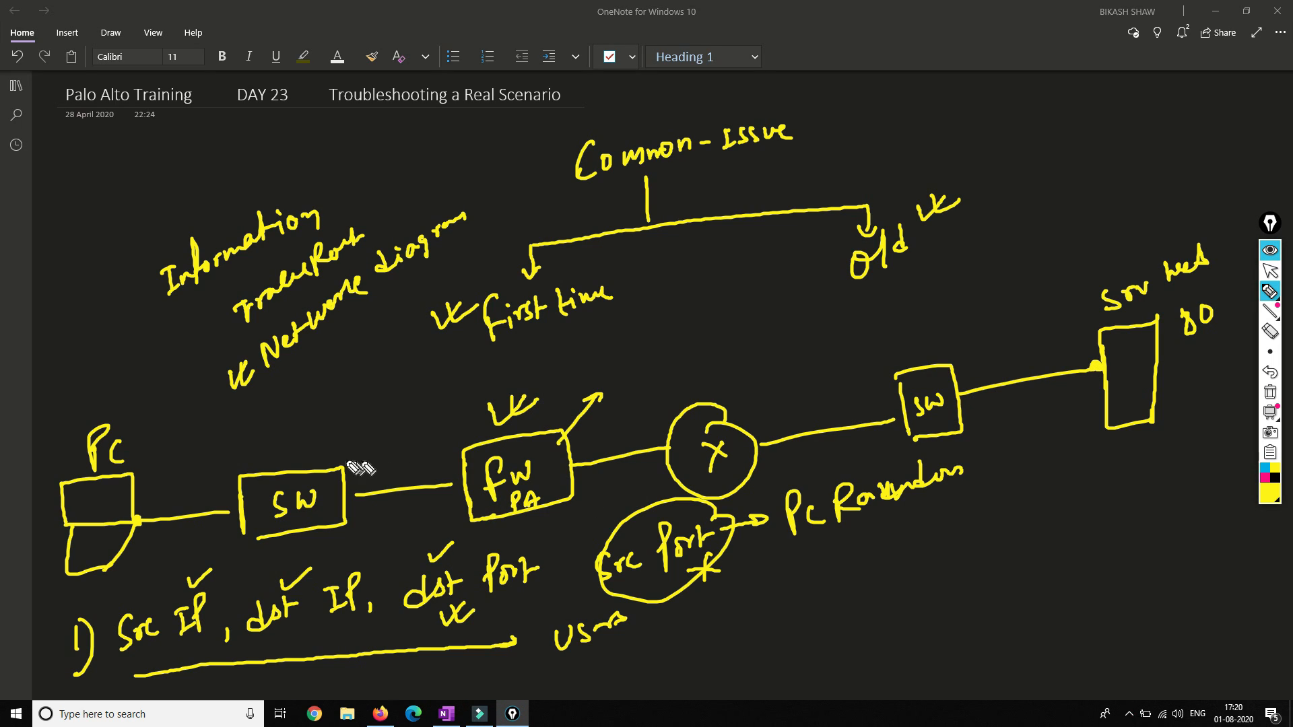
- Tick the left switch, right switch, router and firewall in the topology sketch
{"action": "left_click_drag", "start_coordinate": [301, 451], "coordinate": [341, 428]}
{"action": "left_click_drag", "start_coordinate": [912, 349], "coordinate": [942, 338]}
{"action": "left_click_drag", "start_coordinate": [682, 398], "coordinate": [720, 381]}
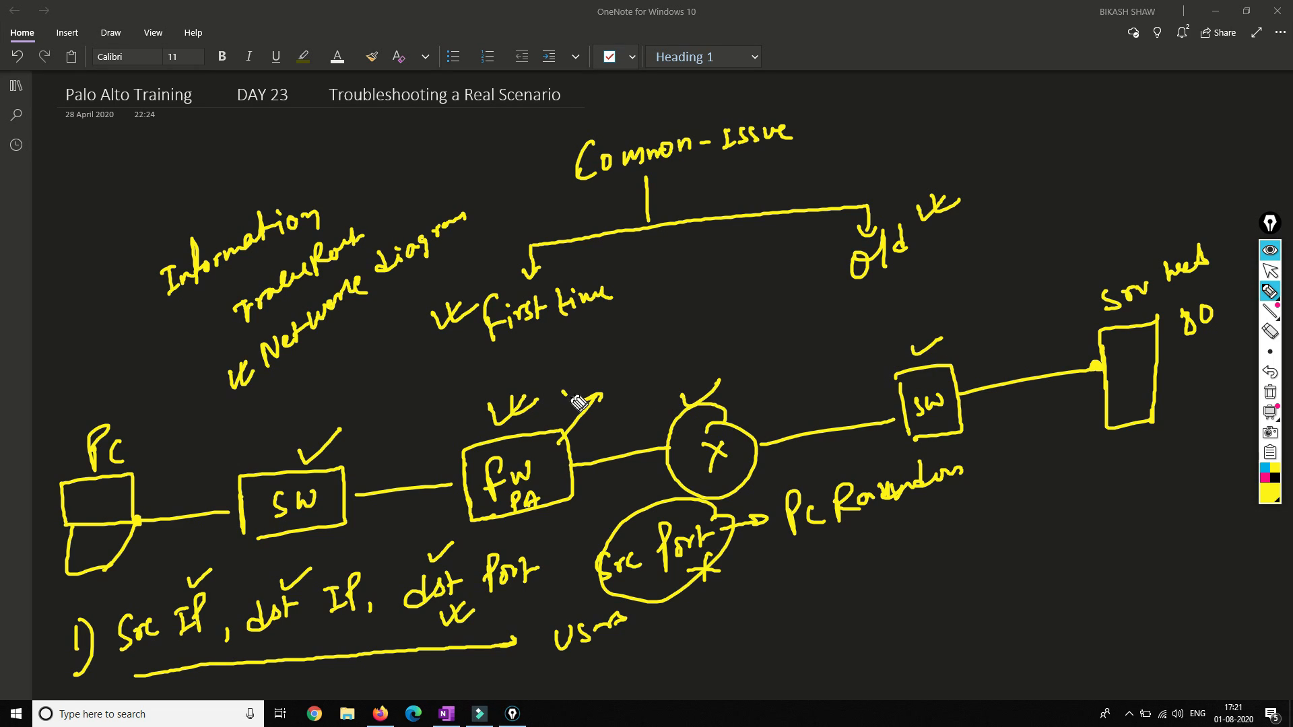
{"action": "left_click_drag", "start_coordinate": [564, 386], "coordinate": [596, 364]}
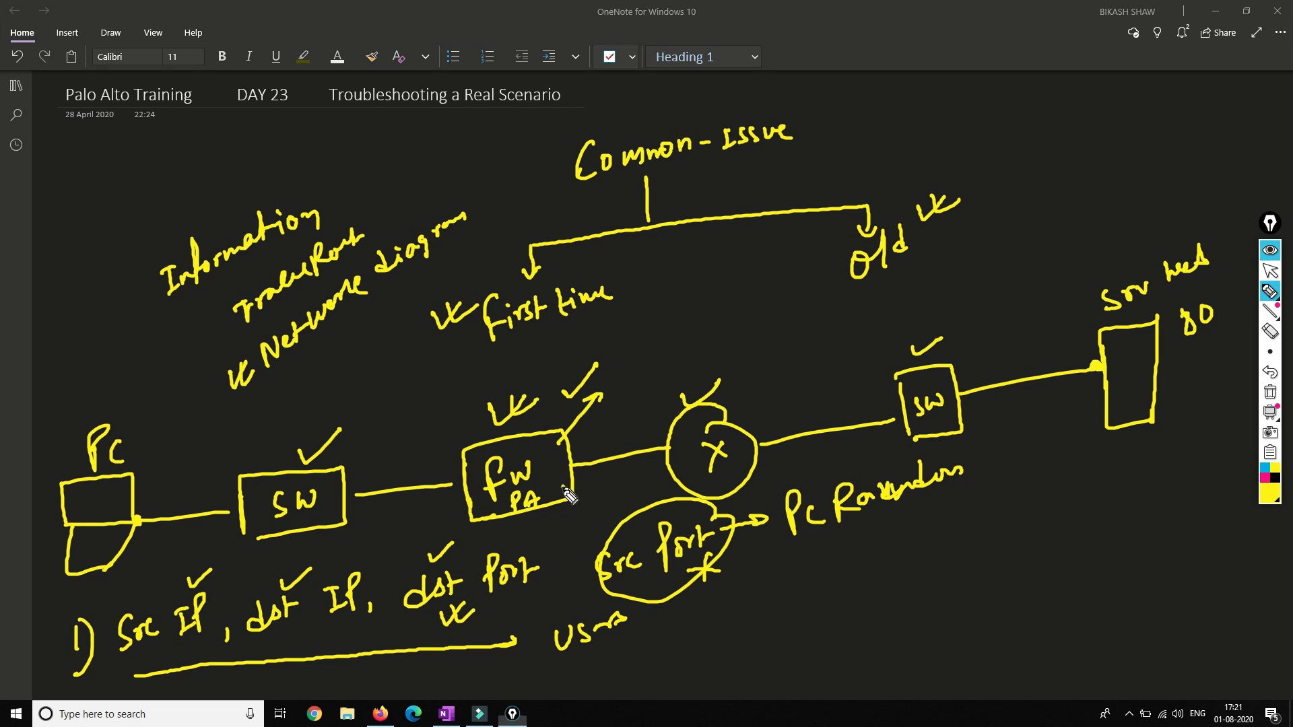
{"action": "mouse_move", "coordinate": [570, 485]}
{"action": "left_mouse_down"}
{"action": "mouse_move", "coordinate": [566, 506]}
{"action": "mouse_move", "coordinate": [610, 483]}
{"action": "left_mouse_up"}
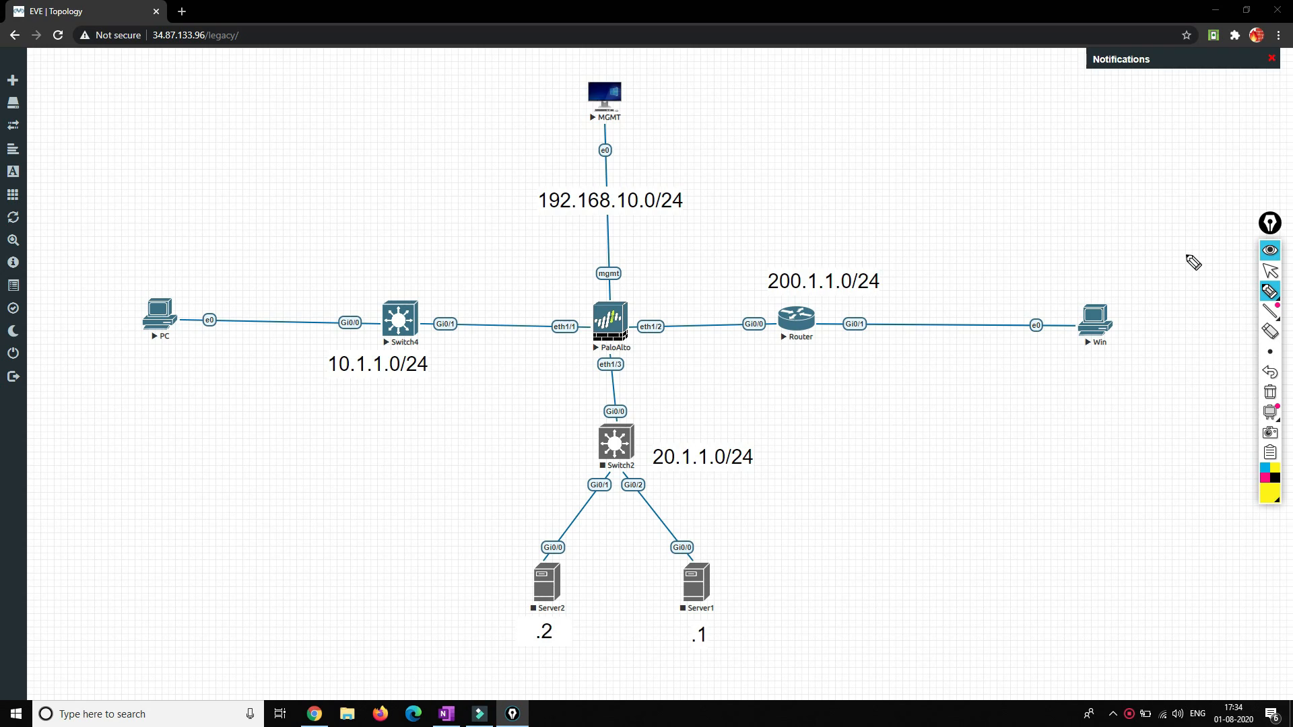
- Leave pen mode by selecting the arrow tool on the annotation toolbar
{"action": "left_click", "coordinate": [1270, 271]}
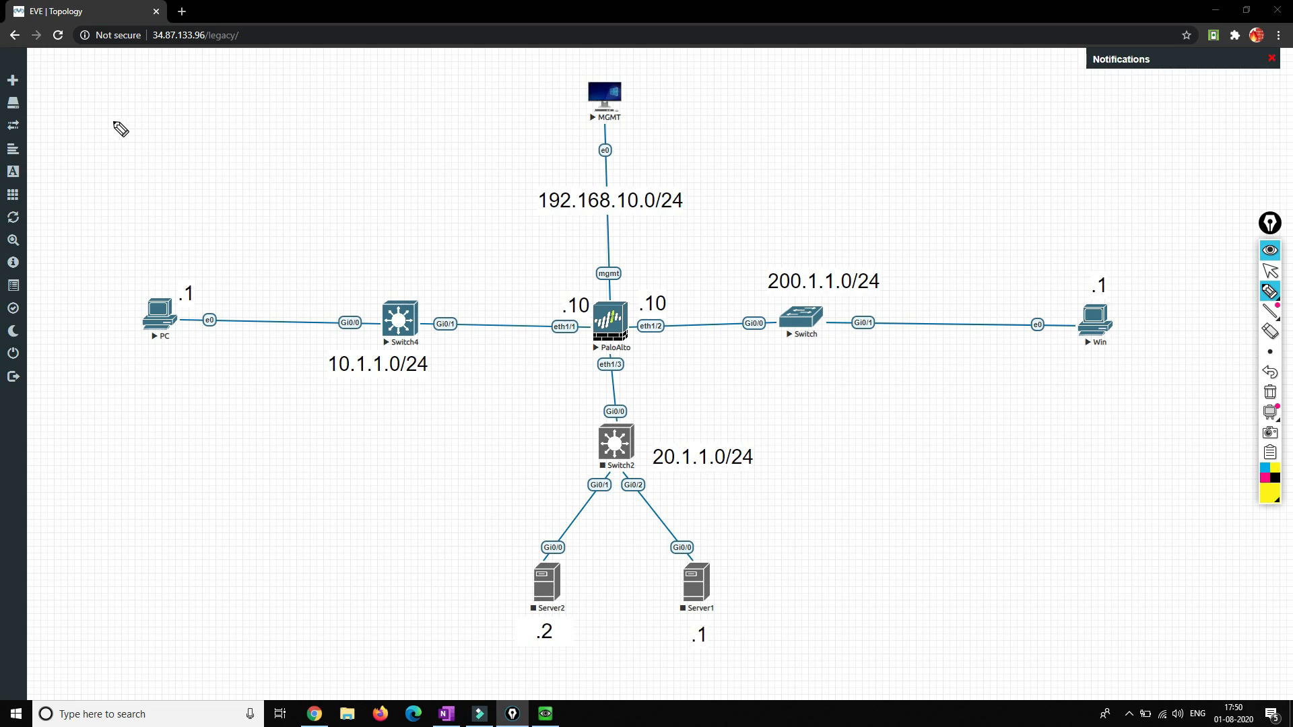
- In black ink, tick the PC as source and Win as destination, and write 'Information'
{"action": "mouse_move", "coordinate": [116, 296]}
{"action": "left_mouse_down"}
{"action": "mouse_move", "coordinate": [122, 309]}
{"action": "mouse_move", "coordinate": [145, 289]}
{"action": "left_mouse_up"}
{"action": "left_click", "coordinate": [1276, 481]}
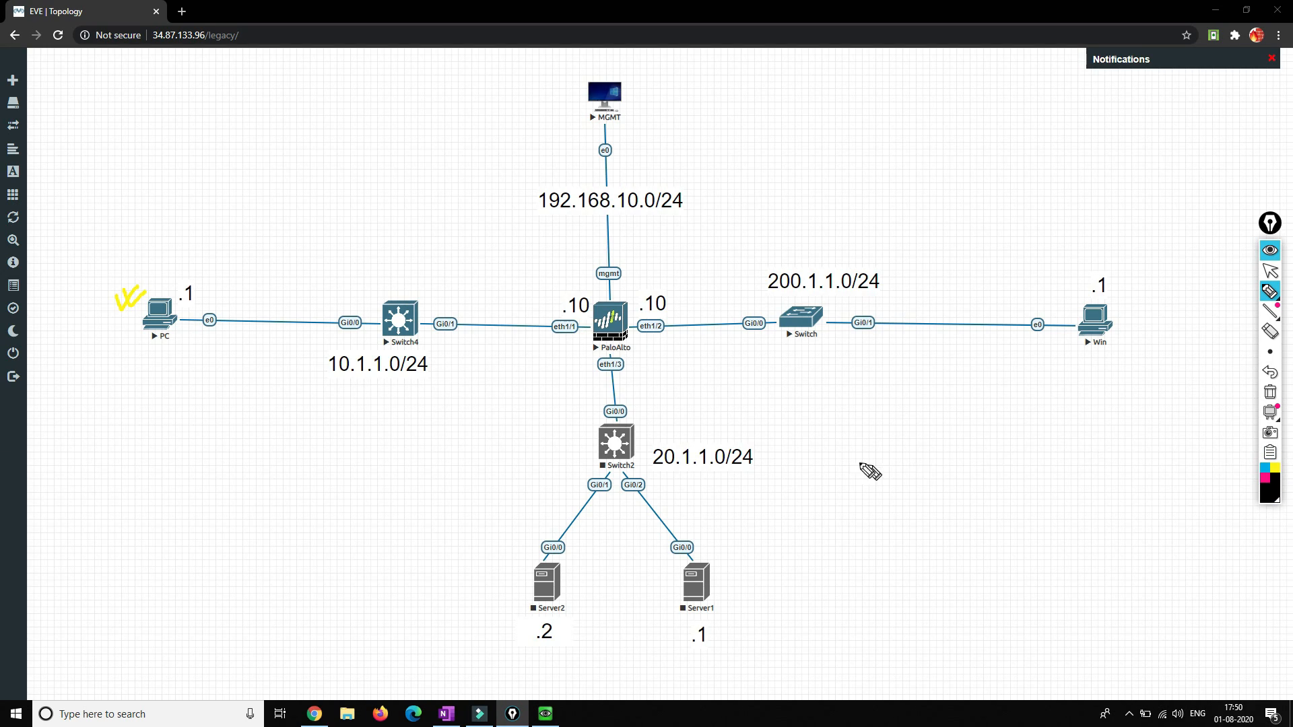
{"action": "left_click_drag", "start_coordinate": [122, 314], "coordinate": [154, 288]}
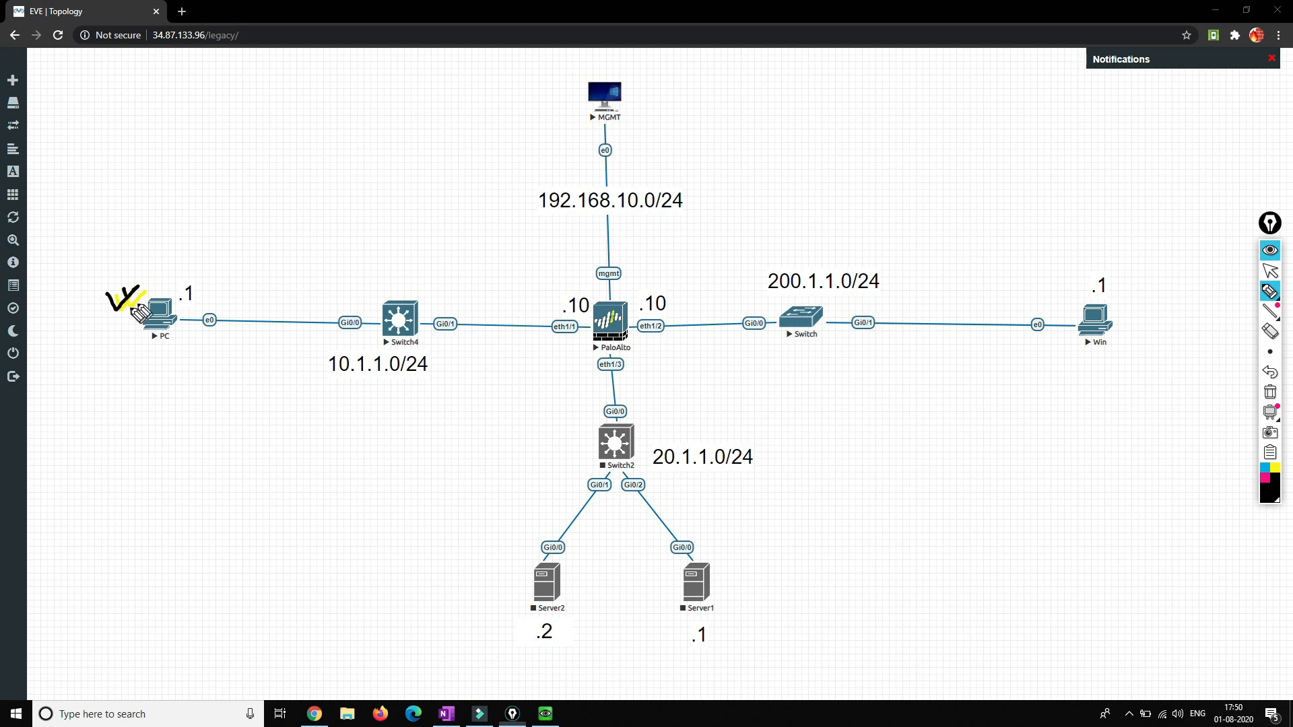
{"action": "mouse_move", "coordinate": [1124, 312]}
{"action": "left_mouse_down"}
{"action": "mouse_move", "coordinate": [1139, 322]}
{"action": "mouse_move", "coordinate": [1156, 304]}
{"action": "left_mouse_up"}
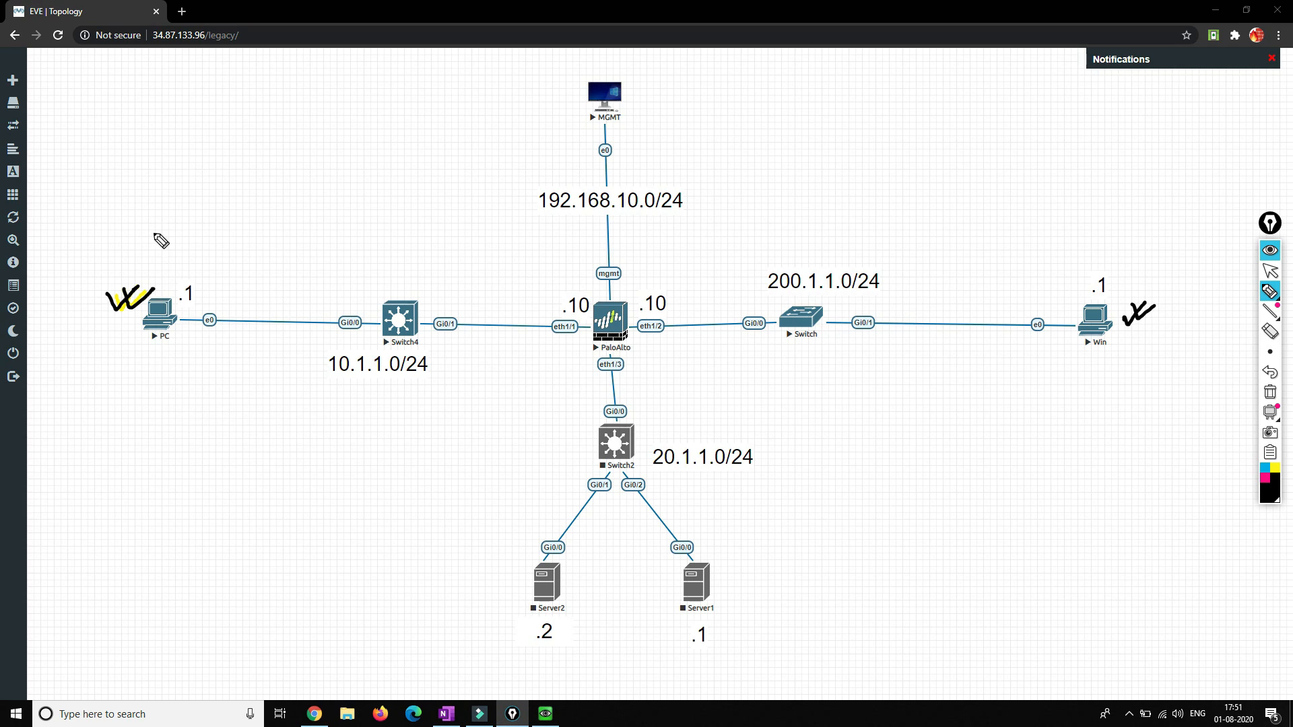
{"action": "mouse_move", "coordinate": [77, 144]}
{"action": "left_mouse_down"}
{"action": "mouse_move", "coordinate": [101, 173]}
{"action": "mouse_move", "coordinate": [210, 101]}
{"action": "mouse_move", "coordinate": [222, 111]}
{"action": "mouse_move", "coordinate": [240, 99]}
{"action": "left_mouse_up"}
- Write Src IP = 10.1.1.1, dst IP = 200.1.1.1, dst Port = ICMP, bracket them and tick MGMT
{"action": "mouse_move", "coordinate": [66, 447]}
{"action": "left_mouse_down"}
{"action": "mouse_move", "coordinate": [59, 433]}
{"action": "mouse_move", "coordinate": [51, 456]}
{"action": "mouse_move", "coordinate": [74, 431]}
{"action": "mouse_move", "coordinate": [179, 423]}
{"action": "mouse_move", "coordinate": [233, 384]}
{"action": "mouse_move", "coordinate": [236, 404]}
{"action": "left_mouse_up"}
{"action": "mouse_move", "coordinate": [71, 502]}
{"action": "left_mouse_down"}
{"action": "mouse_move", "coordinate": [63, 514]}
{"action": "mouse_move", "coordinate": [104, 491]}
{"action": "mouse_move", "coordinate": [136, 497]}
{"action": "mouse_move", "coordinate": [170, 477]}
{"action": "mouse_move", "coordinate": [177, 452]}
{"action": "mouse_move", "coordinate": [191, 466]}
{"action": "mouse_move", "coordinate": [199, 446]}
{"action": "mouse_move", "coordinate": [226, 448]}
{"action": "left_mouse_up"}
{"action": "left_click_drag", "start_coordinate": [232, 433], "coordinate": [242, 448]}
{"action": "left_click_drag", "start_coordinate": [251, 430], "coordinate": [257, 443]}
{"action": "left_click_drag", "start_coordinate": [264, 418], "coordinate": [262, 438]}
{"action": "mouse_move", "coordinate": [135, 558]}
{"action": "left_mouse_down"}
{"action": "mouse_move", "coordinate": [114, 571]}
{"action": "mouse_move", "coordinate": [121, 551]}
{"action": "mouse_move", "coordinate": [143, 567]}
{"action": "mouse_move", "coordinate": [160, 539]}
{"action": "mouse_move", "coordinate": [229, 508]}
{"action": "mouse_move", "coordinate": [254, 477]}
{"action": "mouse_move", "coordinate": [274, 497]}
{"action": "mouse_move", "coordinate": [297, 456]}
{"action": "mouse_move", "coordinate": [337, 439]}
{"action": "mouse_move", "coordinate": [323, 452]}
{"action": "left_mouse_up"}
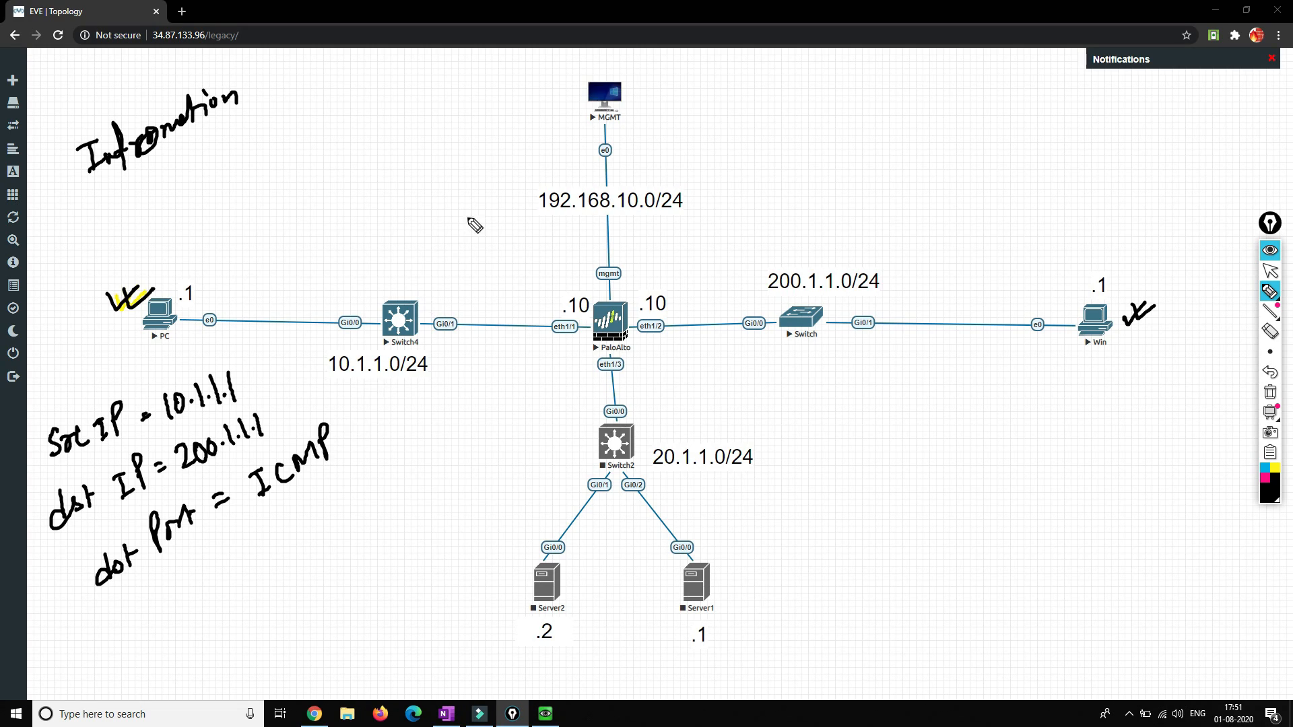
{"action": "left_click_drag", "start_coordinate": [555, 103], "coordinate": [588, 111]}
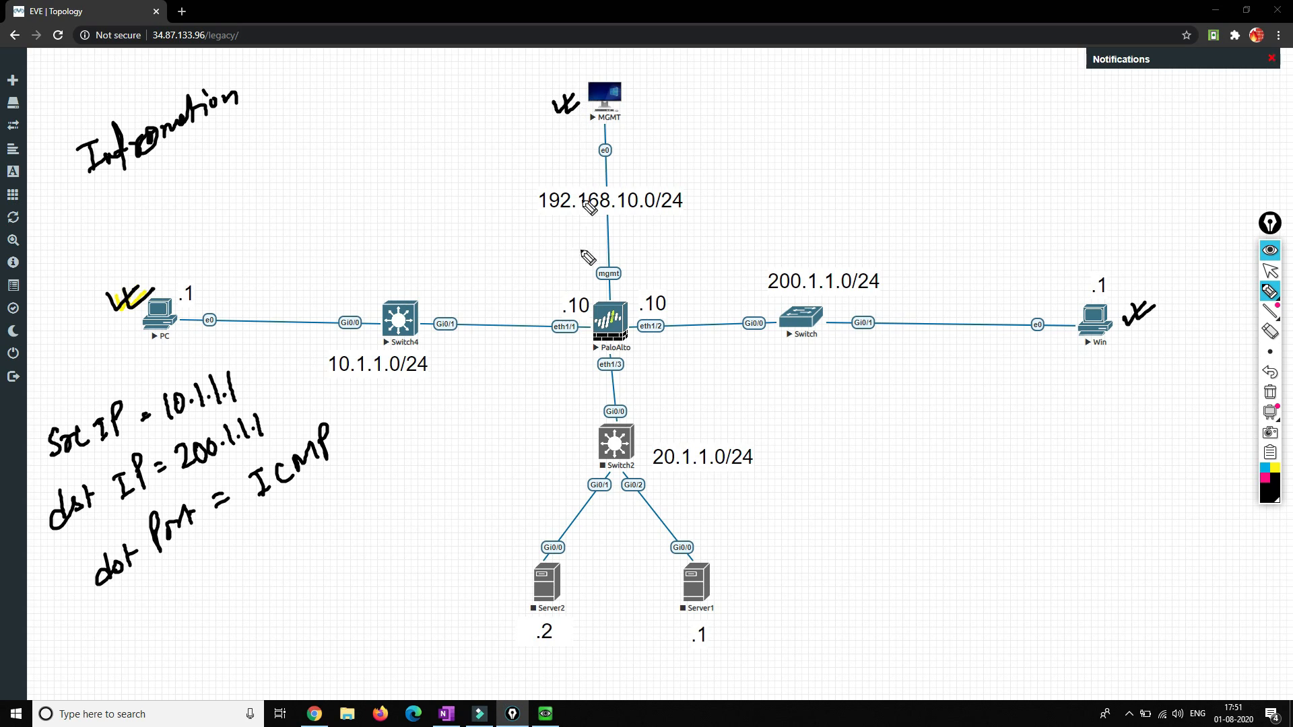
{"action": "left_click_drag", "start_coordinate": [290, 354], "coordinate": [364, 483]}
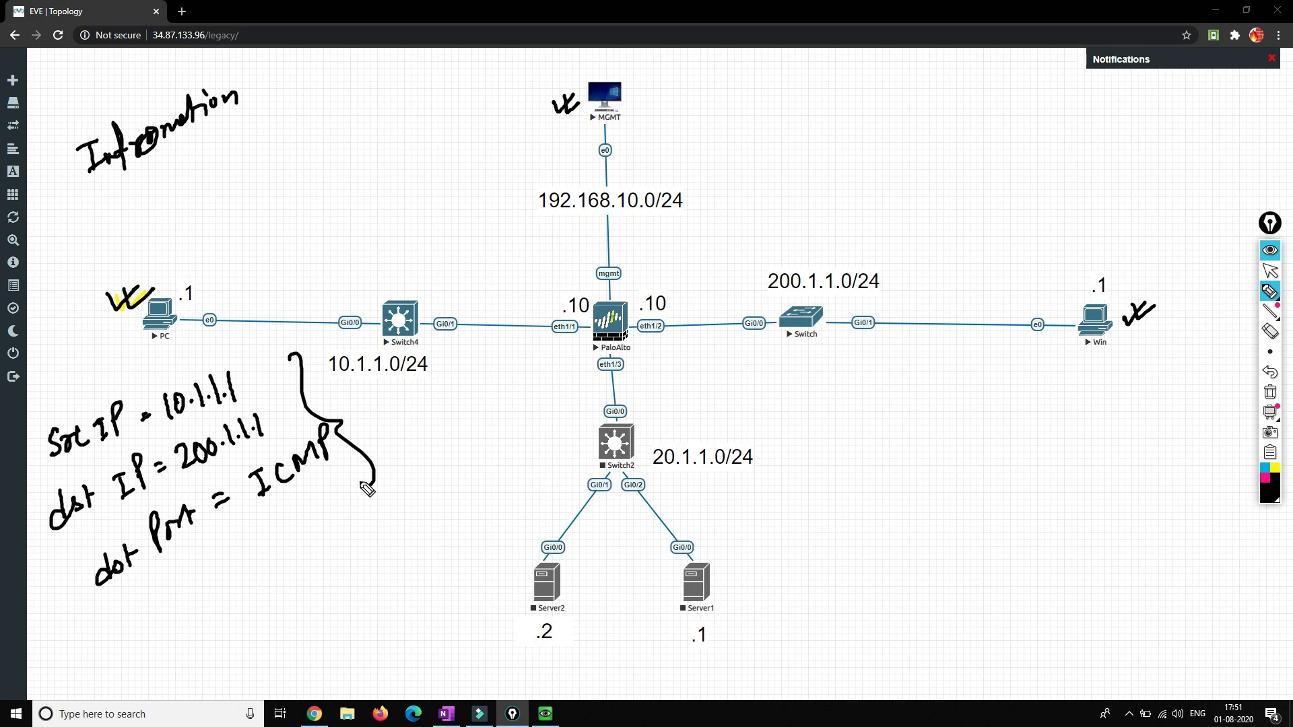
{"action": "key", "text": "ctrl+shift+1"}
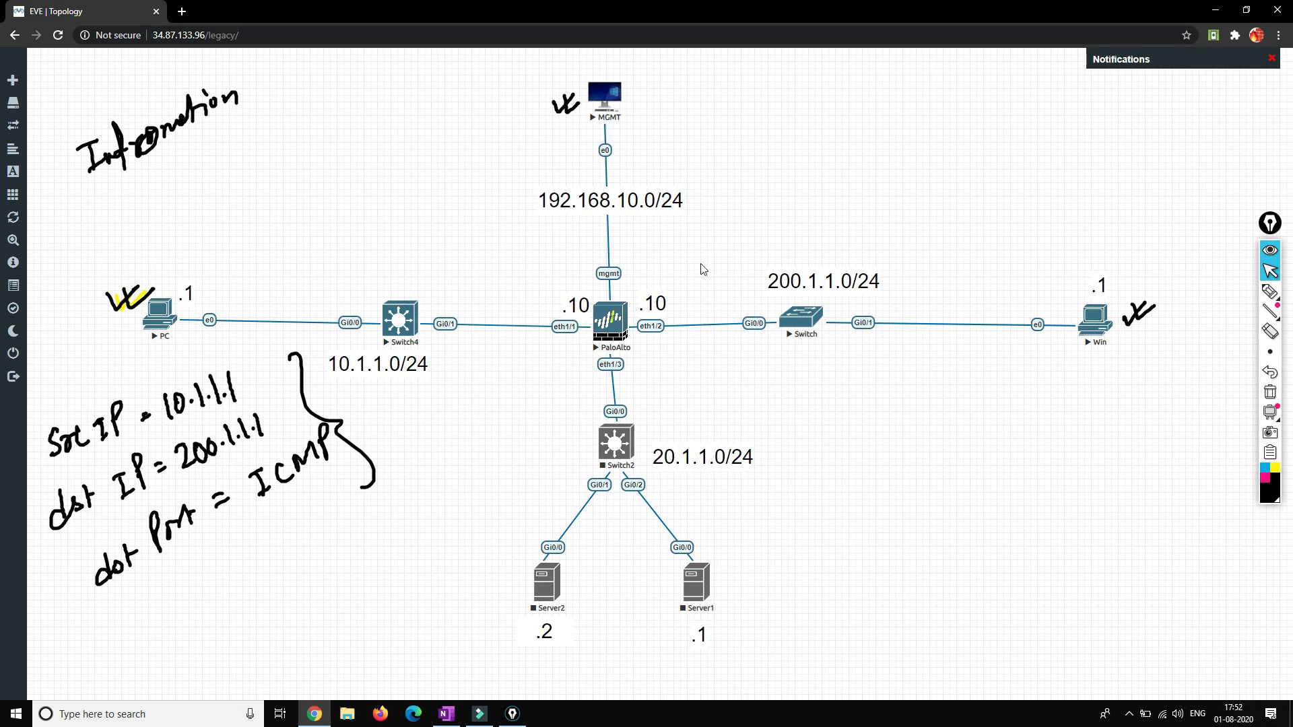
- Open the MGMT console and bring up the firewall's Ethernet interfaces, ethernet1/1–1/3
{"action": "left_click", "coordinate": [607, 100]}
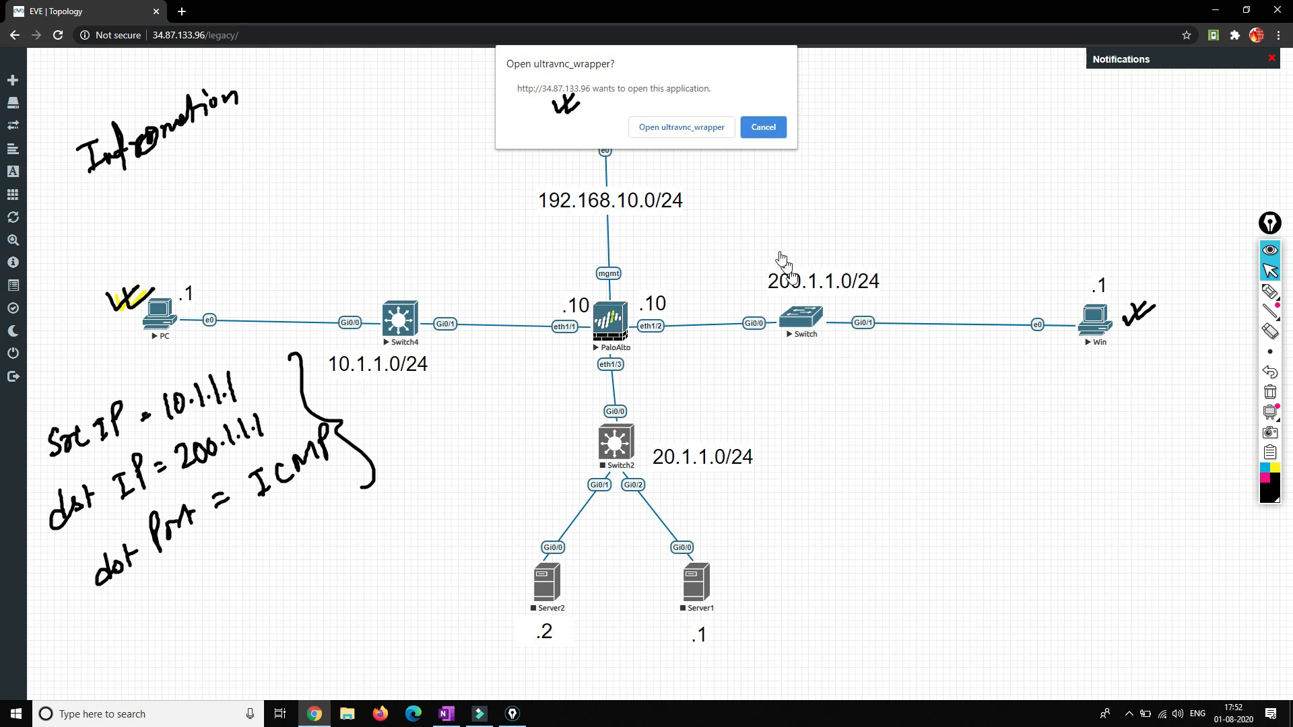
{"action": "left_click", "coordinate": [699, 133]}
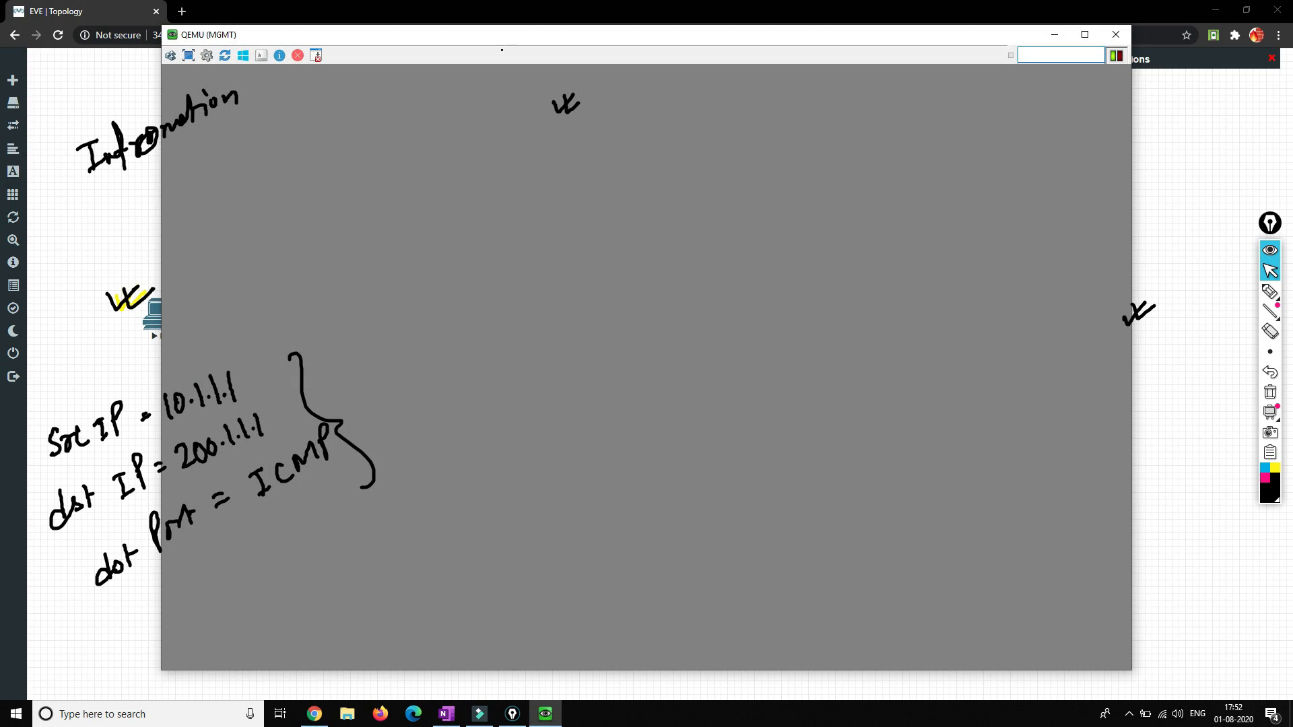
{"action": "left_click_drag", "start_coordinate": [508, 37], "coordinate": [690, 54]}
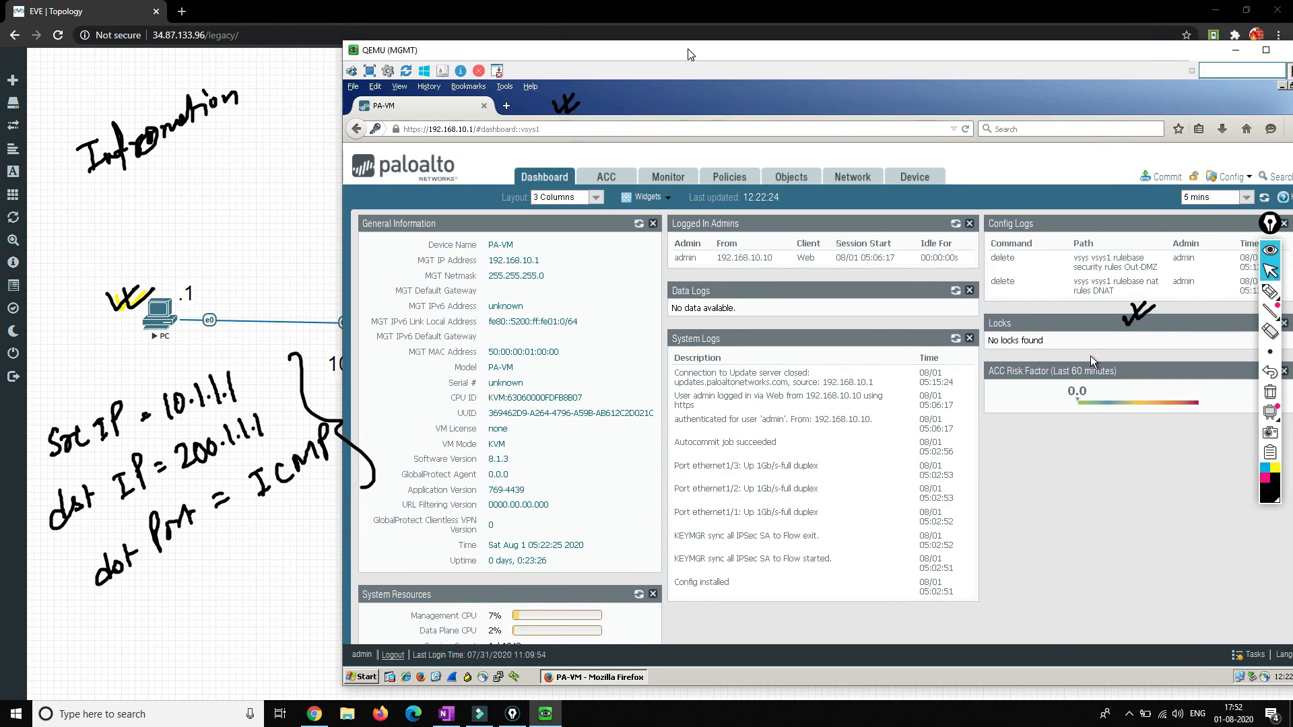
{"action": "left_click", "coordinate": [735, 178]}
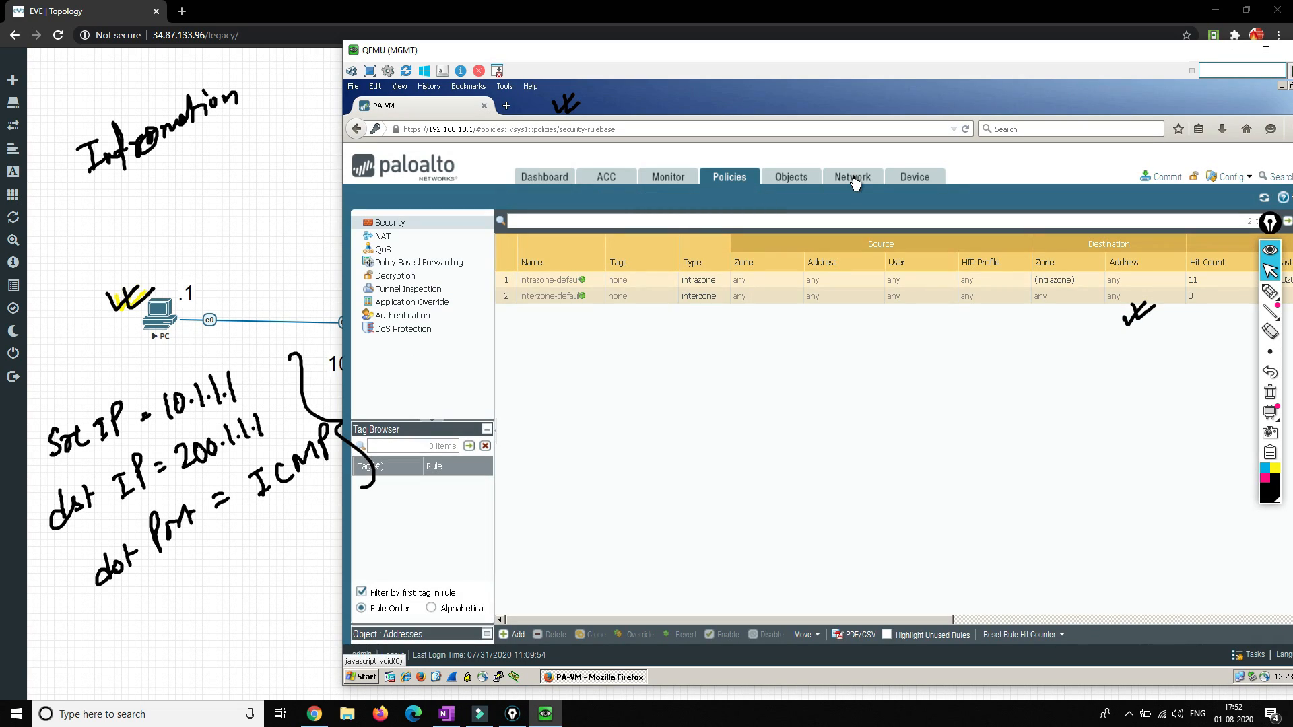
{"action": "left_click", "coordinate": [853, 178]}
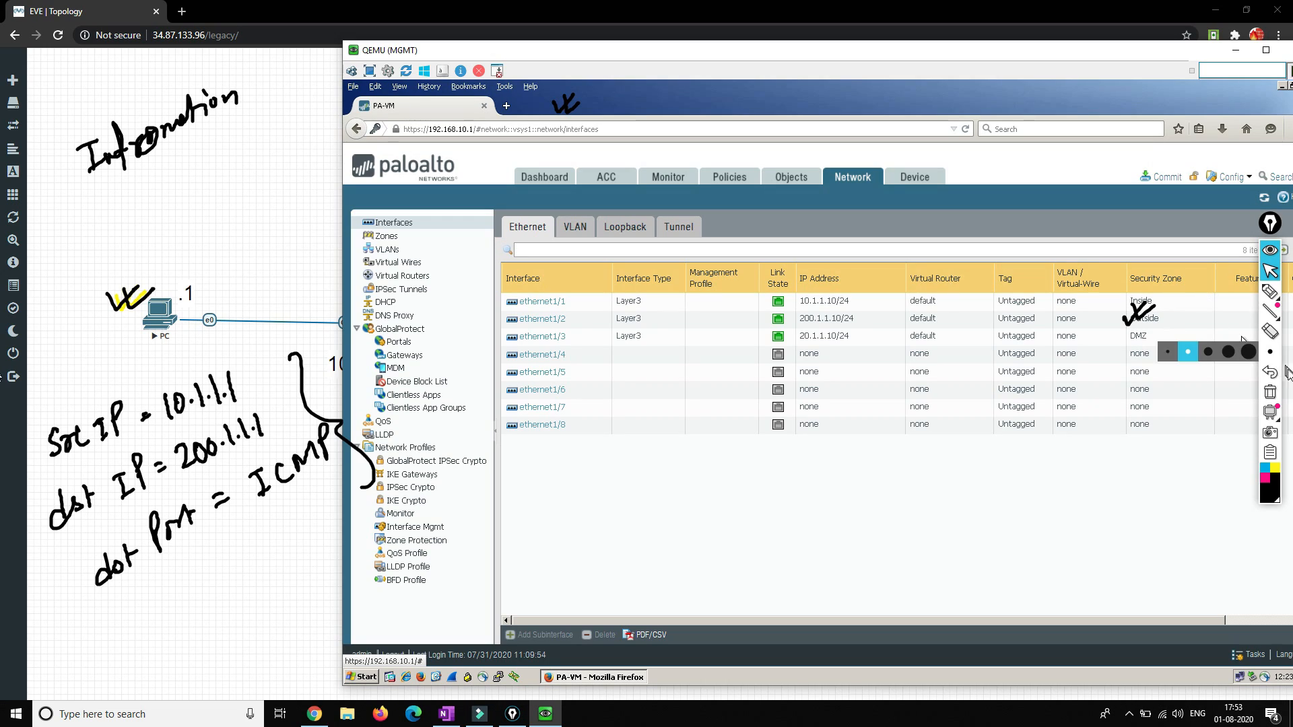
- Erase the handwritten tick marks over the interface zone column
{"action": "left_click", "coordinate": [1271, 331]}
{"action": "left_click", "coordinate": [1145, 315]}
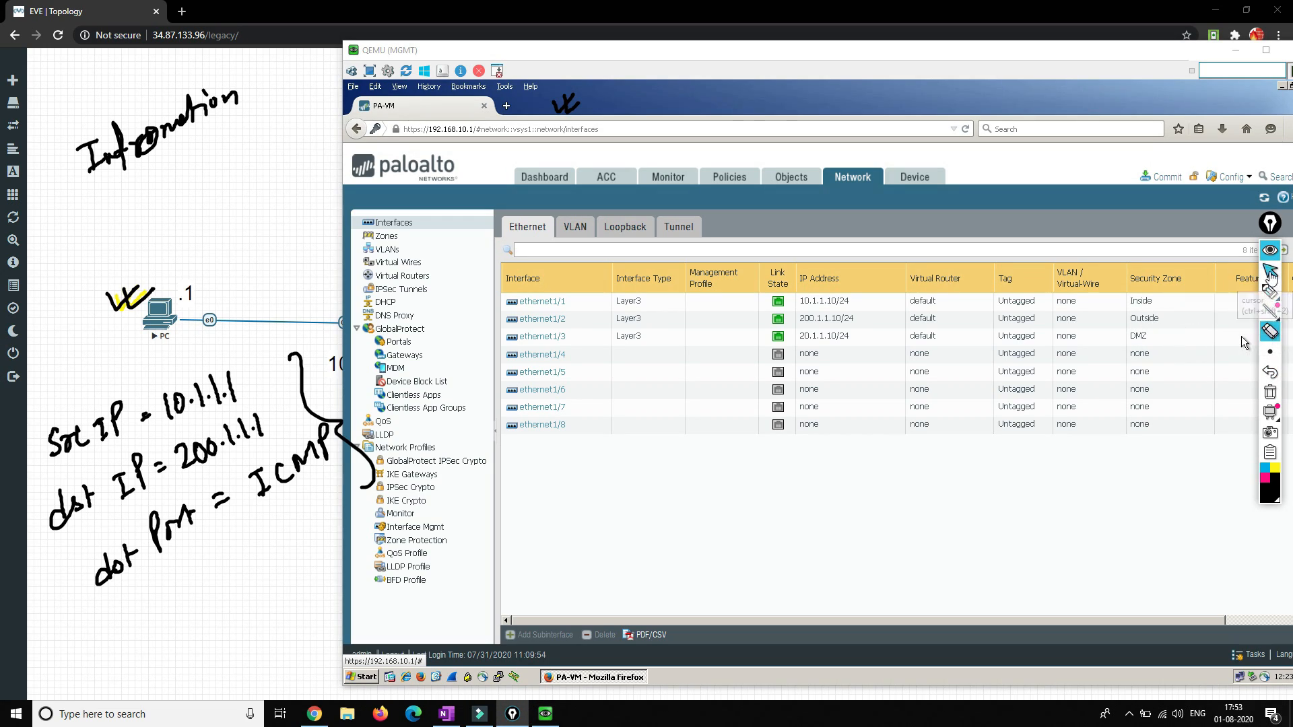
{"action": "left_click", "coordinate": [1270, 270]}
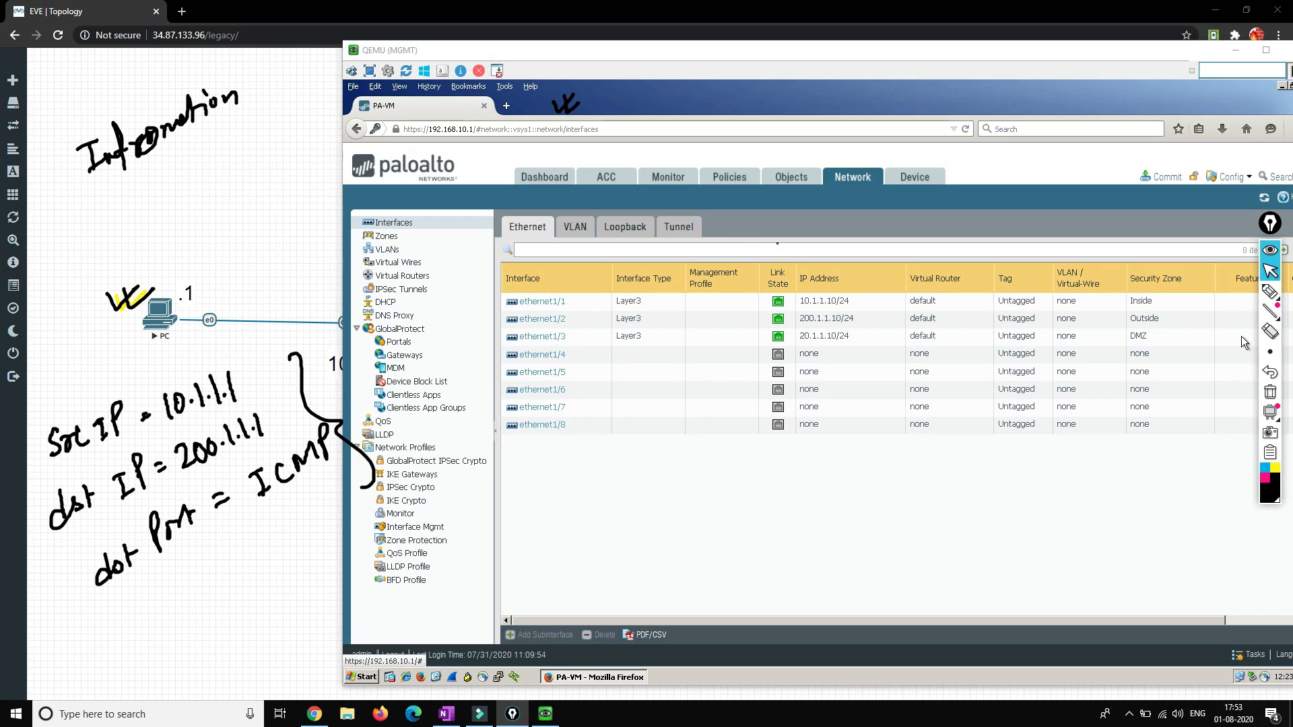
- Start a new security rule with source zone Inside and destination zone Outside
{"action": "left_click", "coordinate": [730, 179]}
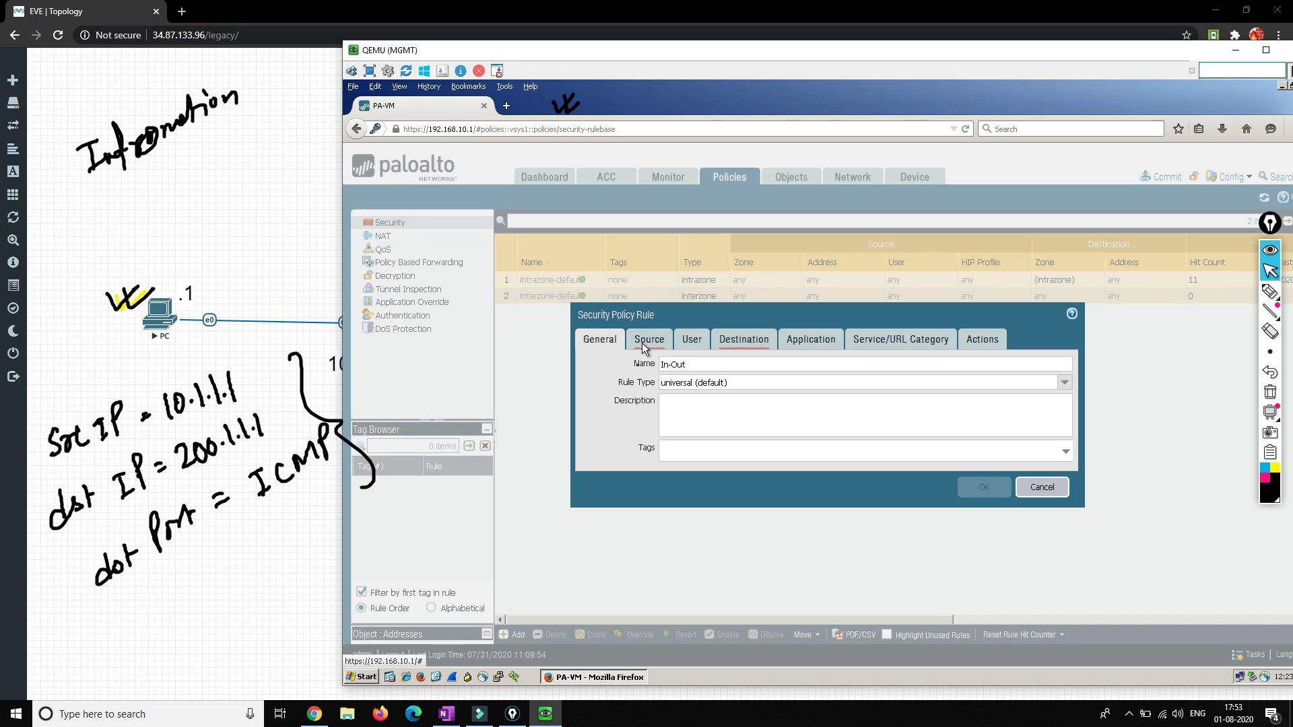
{"action": "left_click", "coordinate": [646, 344]}
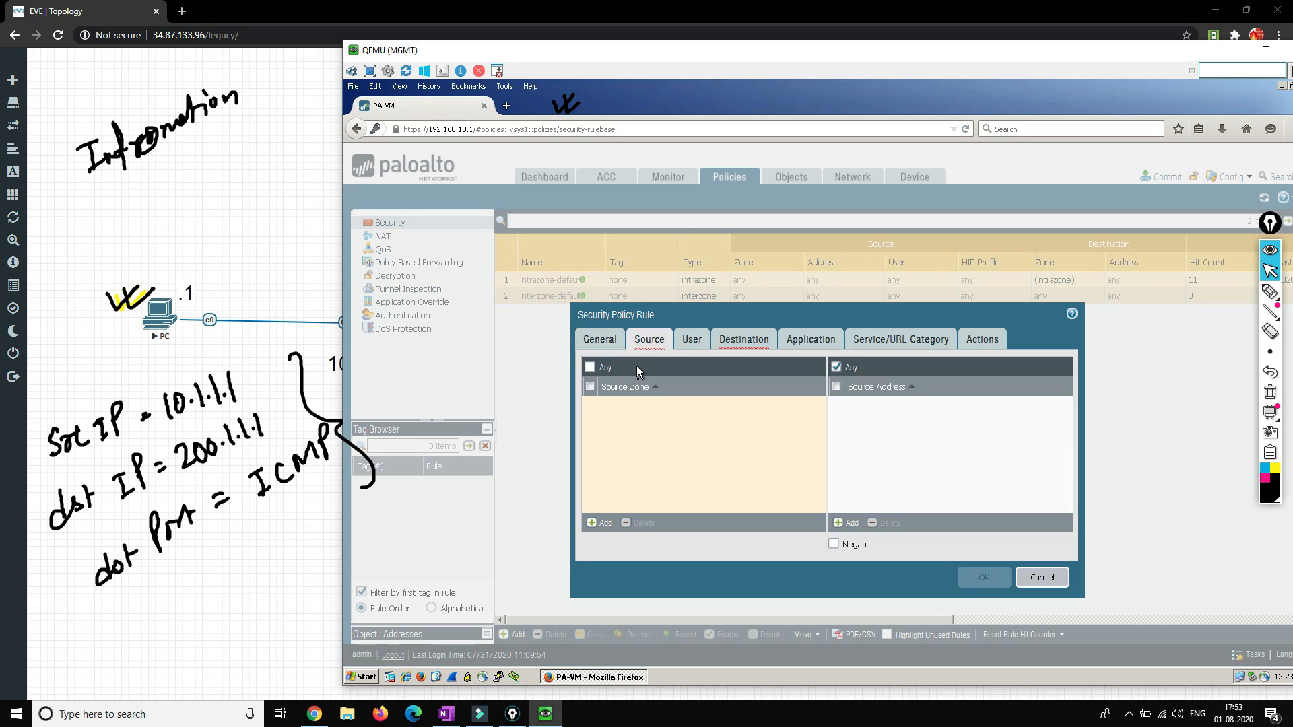
{"action": "left_click", "coordinate": [599, 516]}
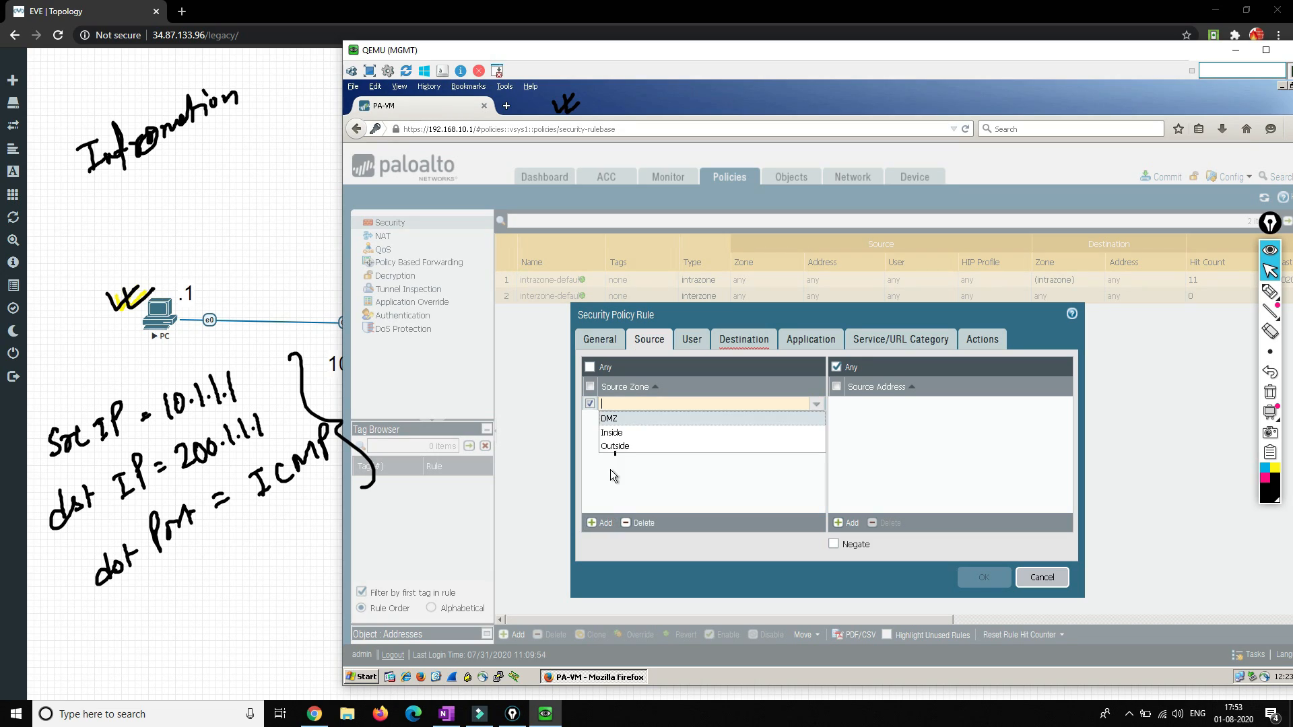
{"action": "left_click", "coordinate": [611, 434]}
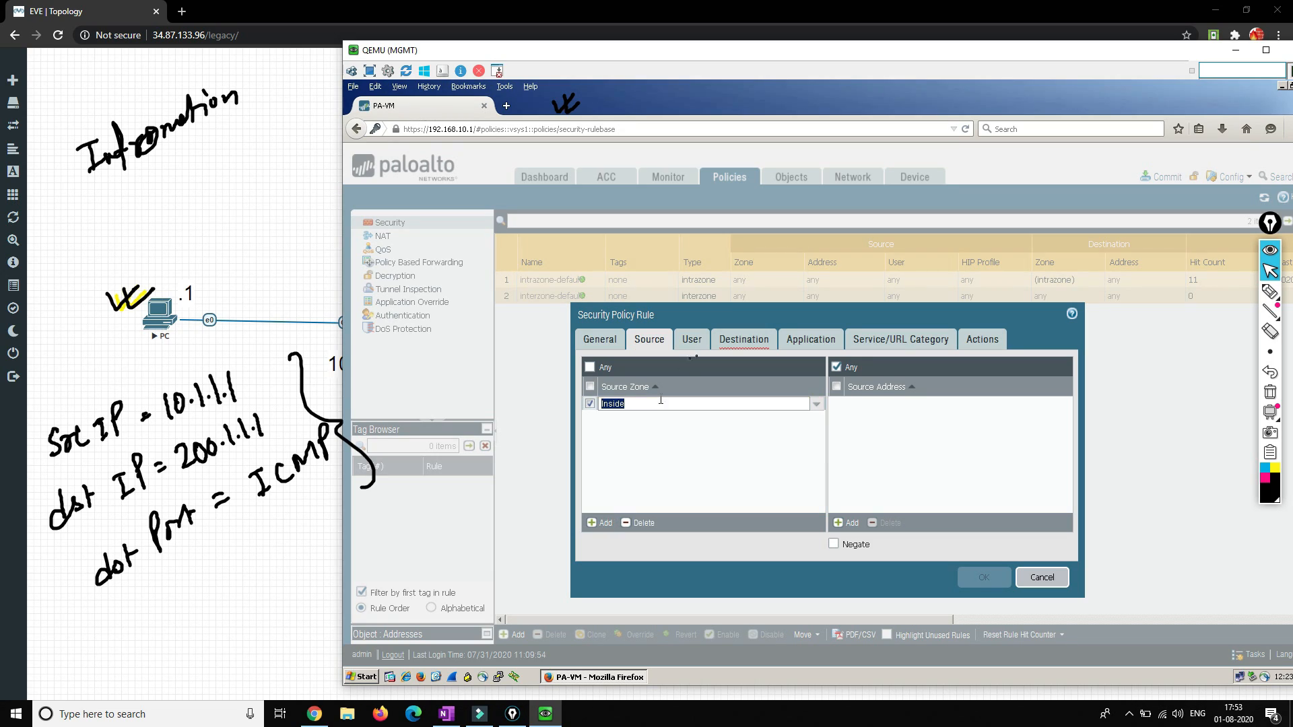
{"action": "left_click", "coordinate": [734, 351]}
{"action": "left_click", "coordinate": [599, 521]}
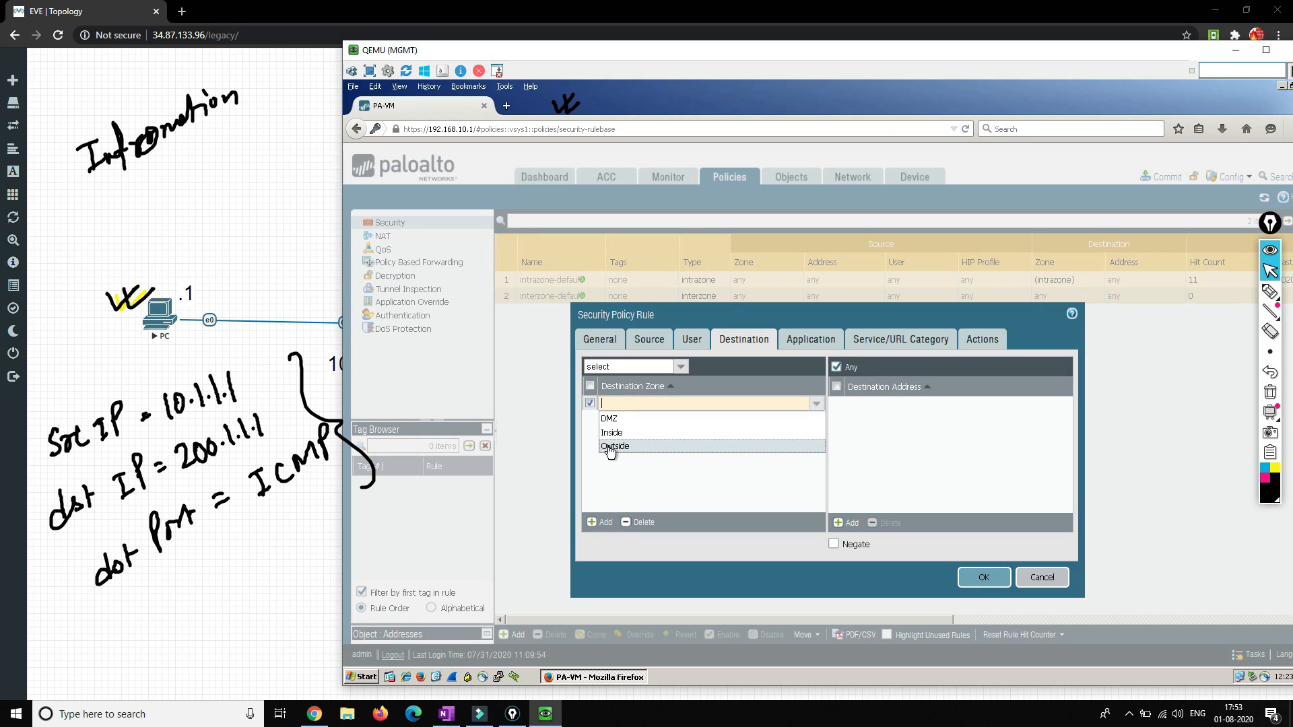
{"action": "left_click", "coordinate": [610, 446]}
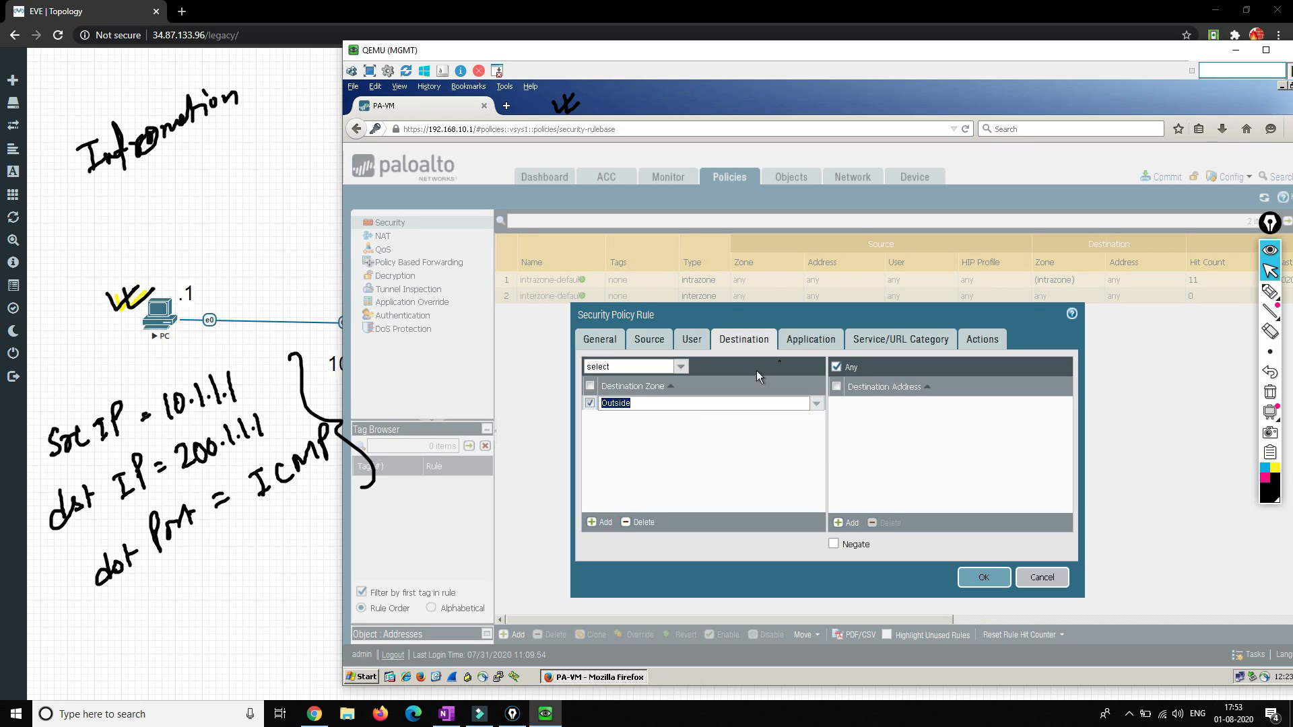
- Set the rule's application to ping and service to any, then save the In-Out rule
{"action": "left_click", "coordinate": [806, 345]}
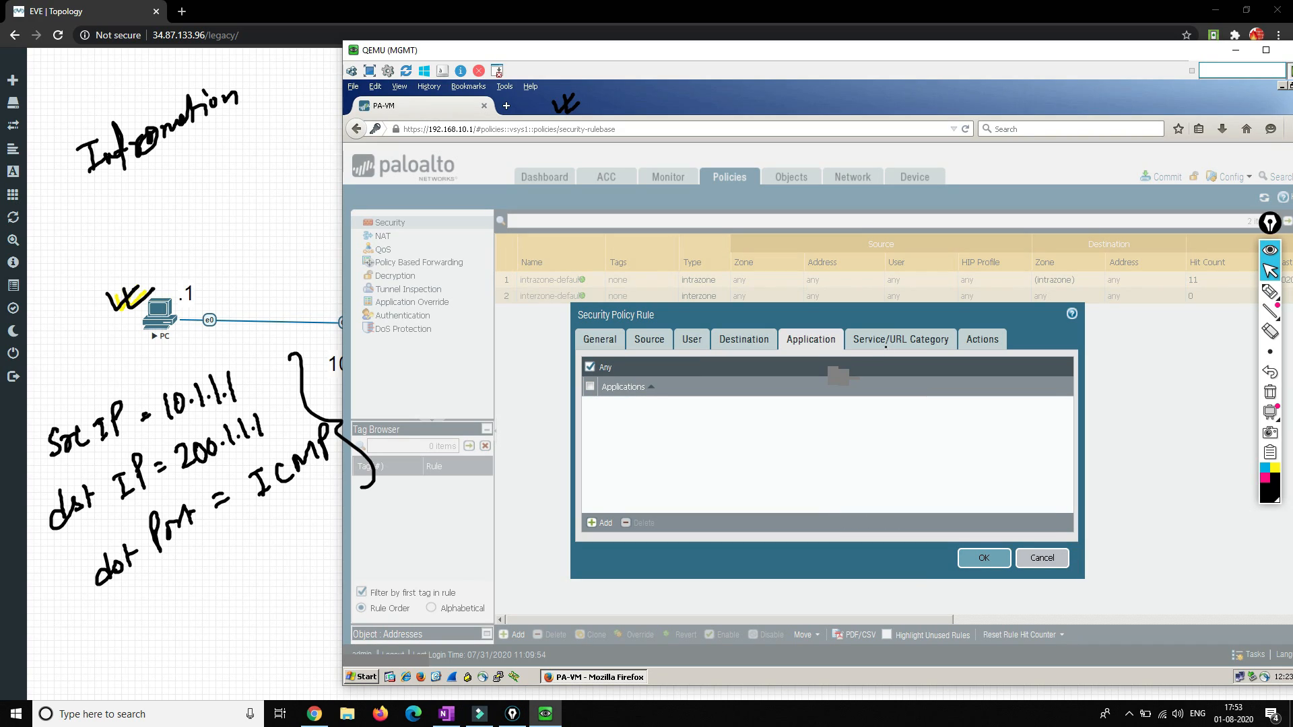
{"action": "left_click", "coordinate": [901, 339]}
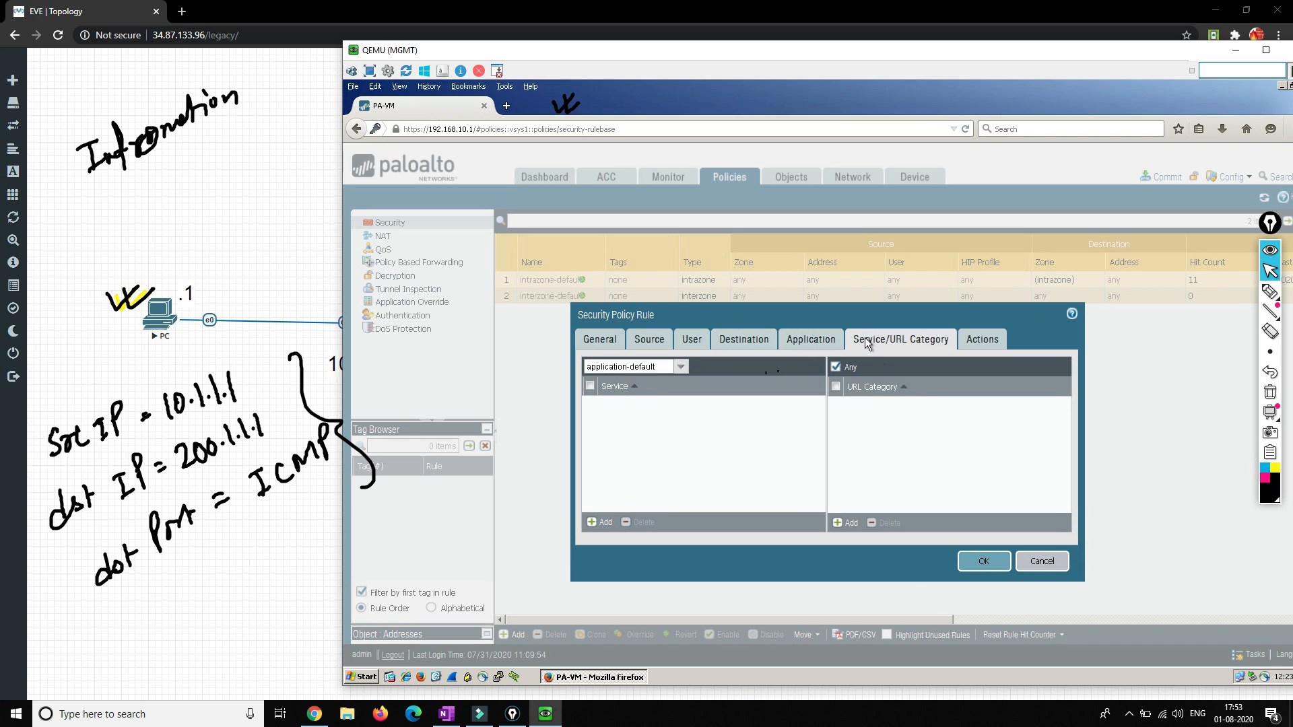
{"action": "left_click", "coordinate": [610, 524]}
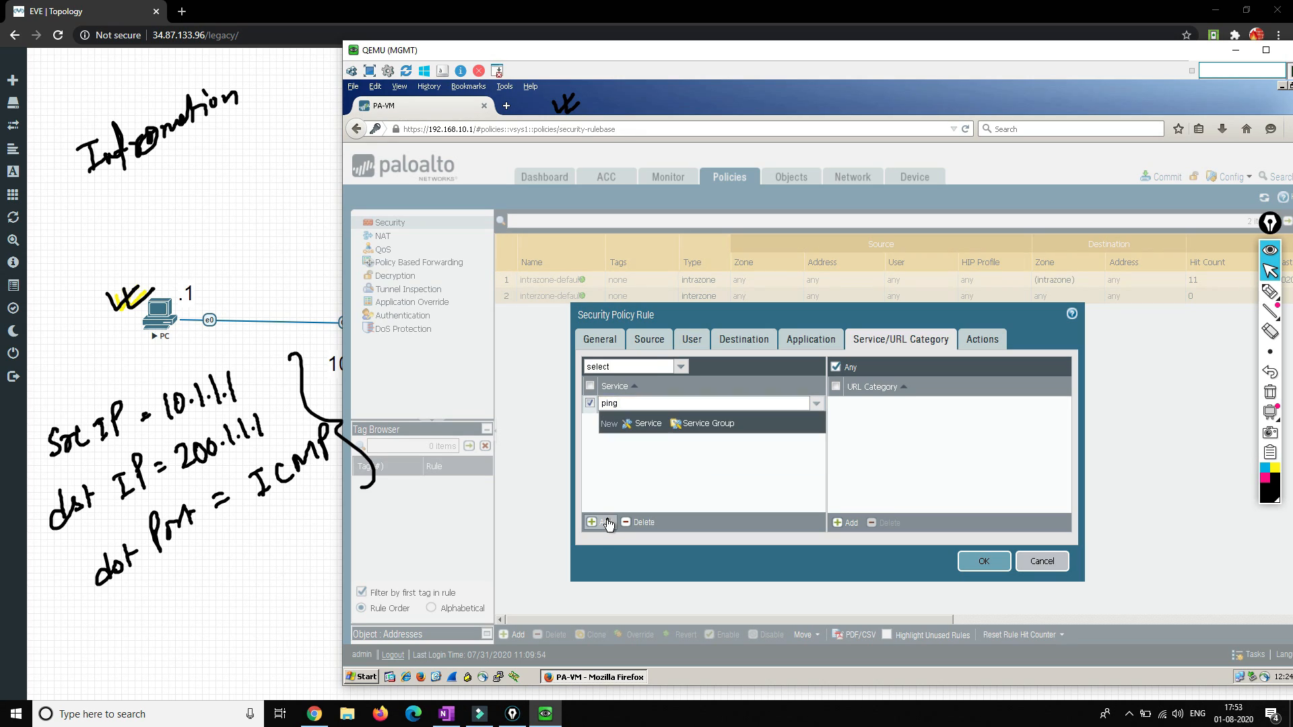
{"action": "left_click", "coordinate": [805, 340]}
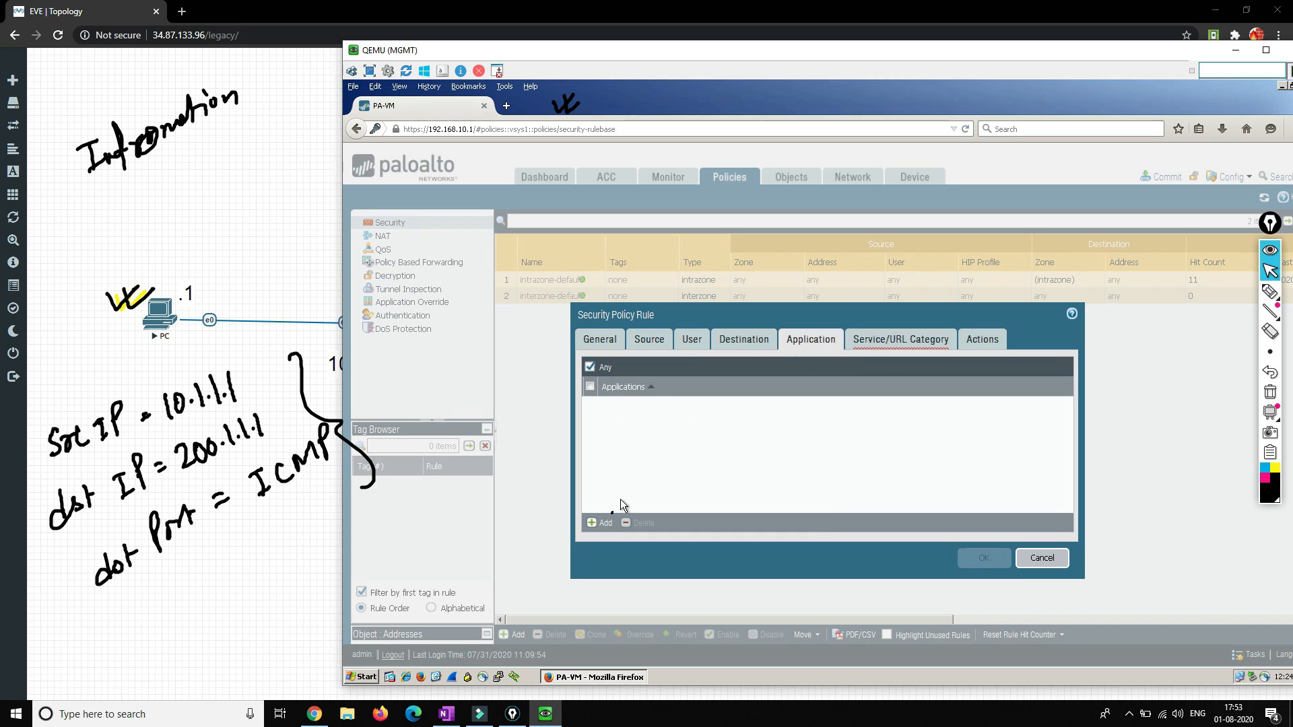
{"action": "left_click", "coordinate": [608, 523]}
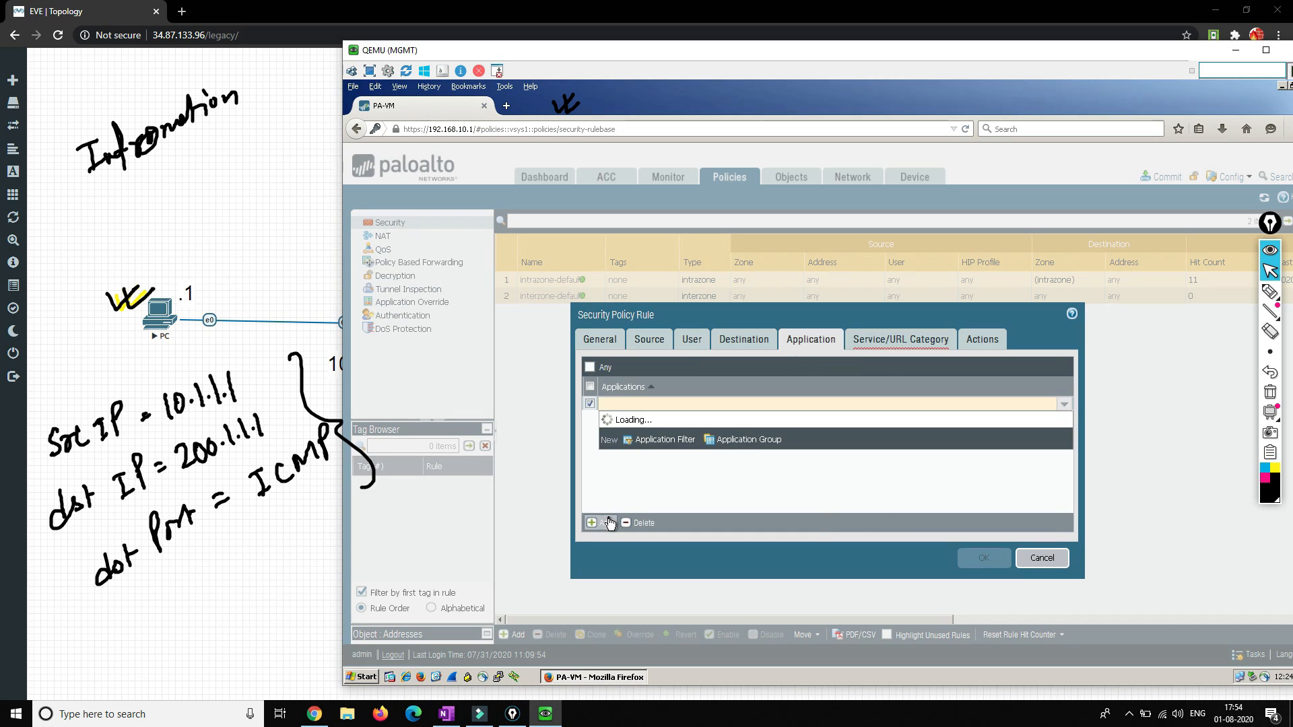
{"action": "type", "text": "ping"}
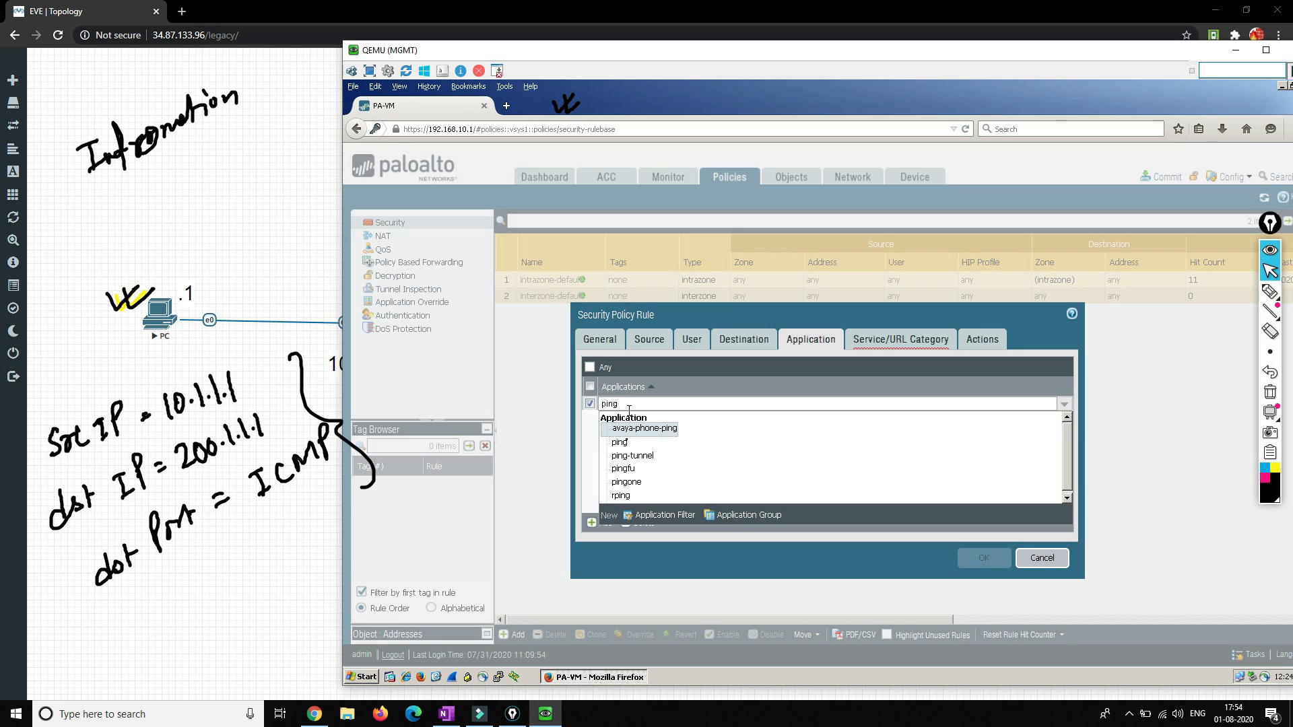
{"action": "left_click", "coordinate": [627, 442]}
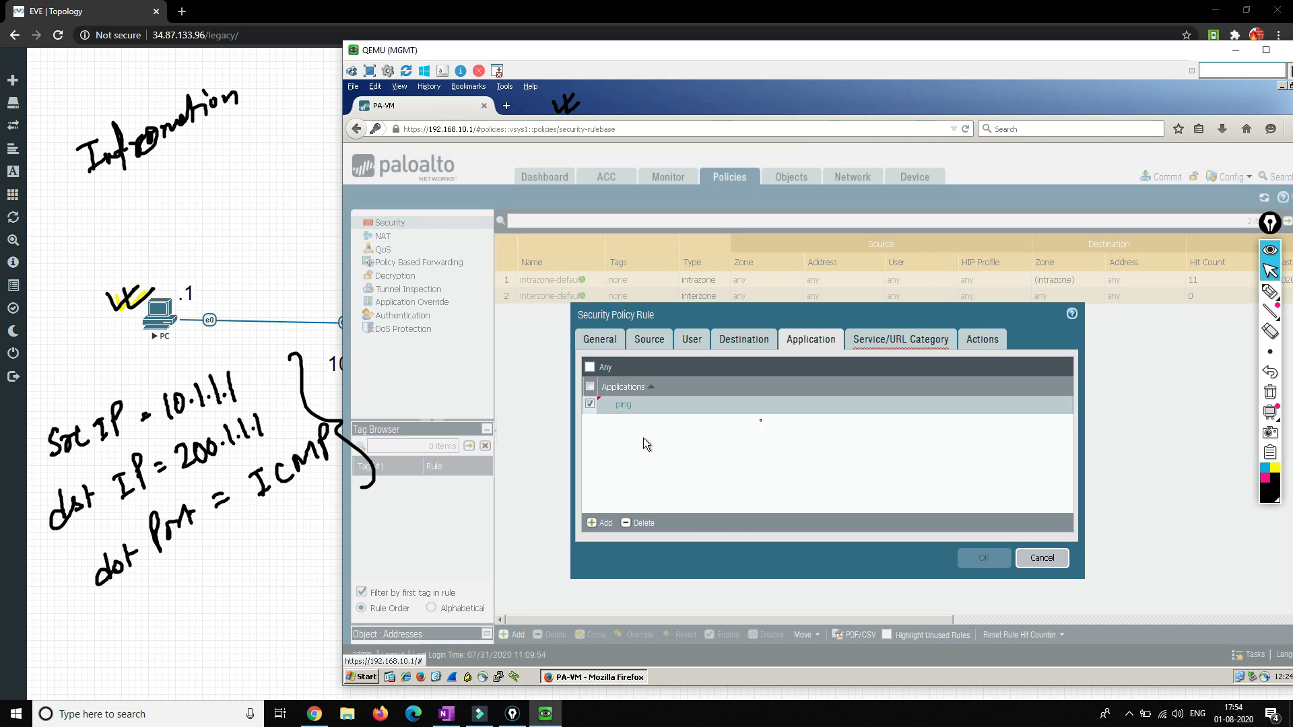
{"action": "left_click", "coordinate": [887, 342]}
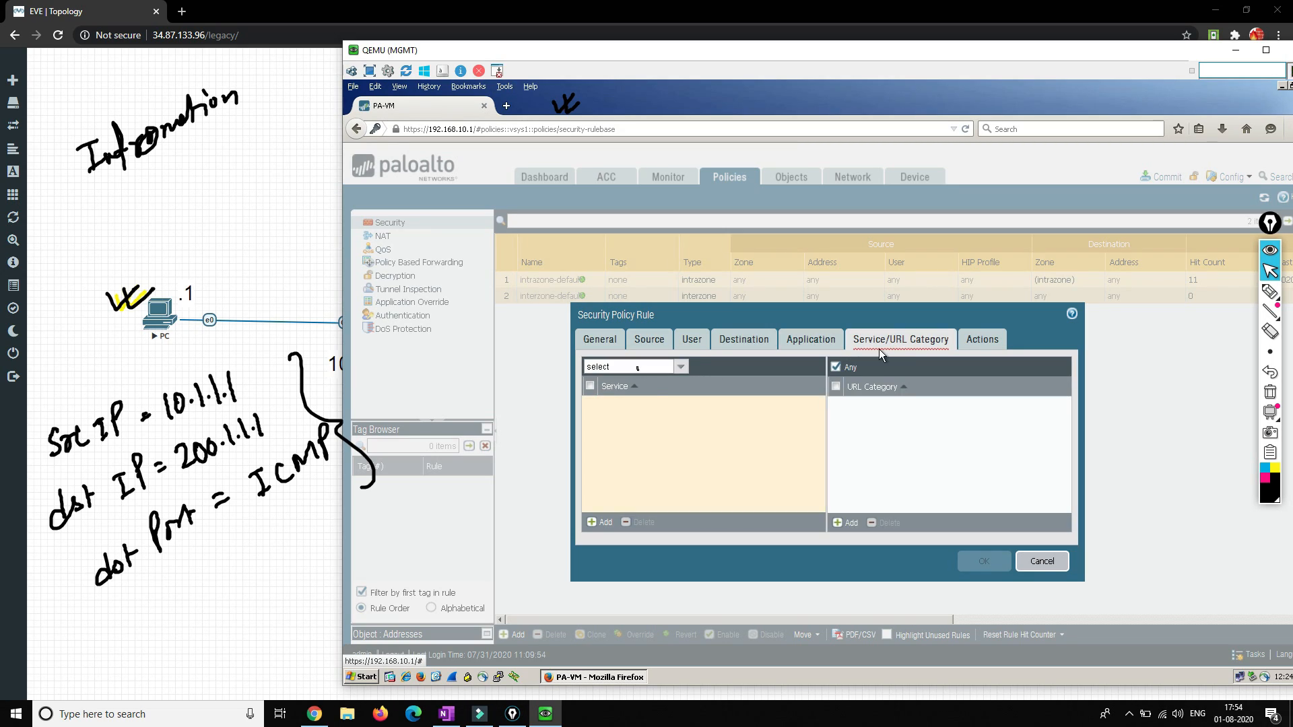
{"action": "left_click", "coordinate": [680, 367]}
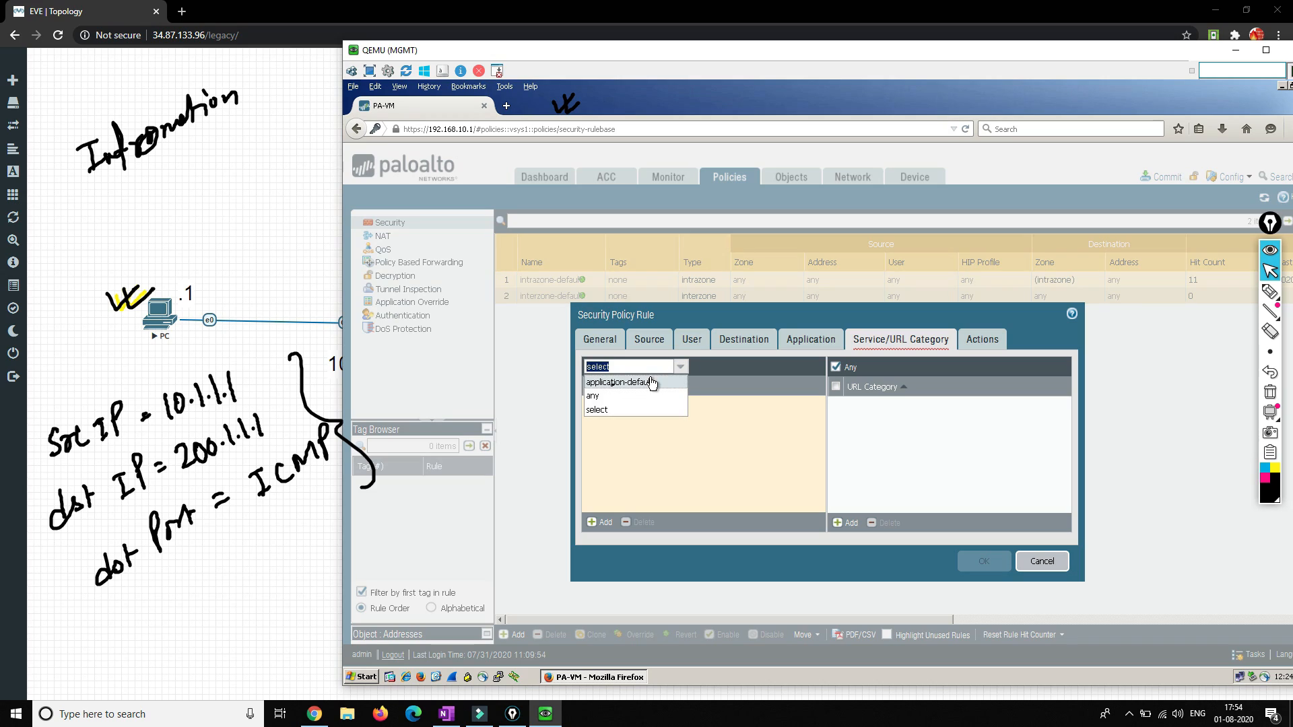
{"action": "left_click", "coordinate": [608, 395]}
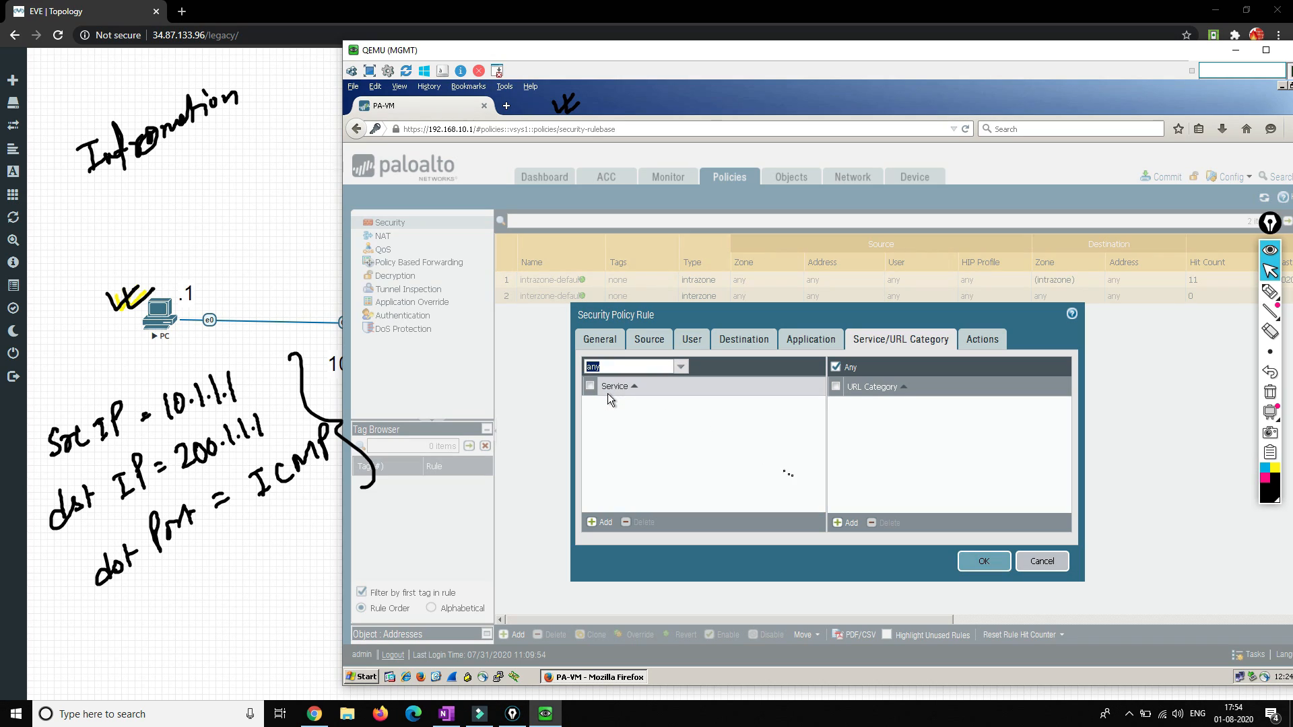
{"action": "left_click", "coordinate": [984, 562]}
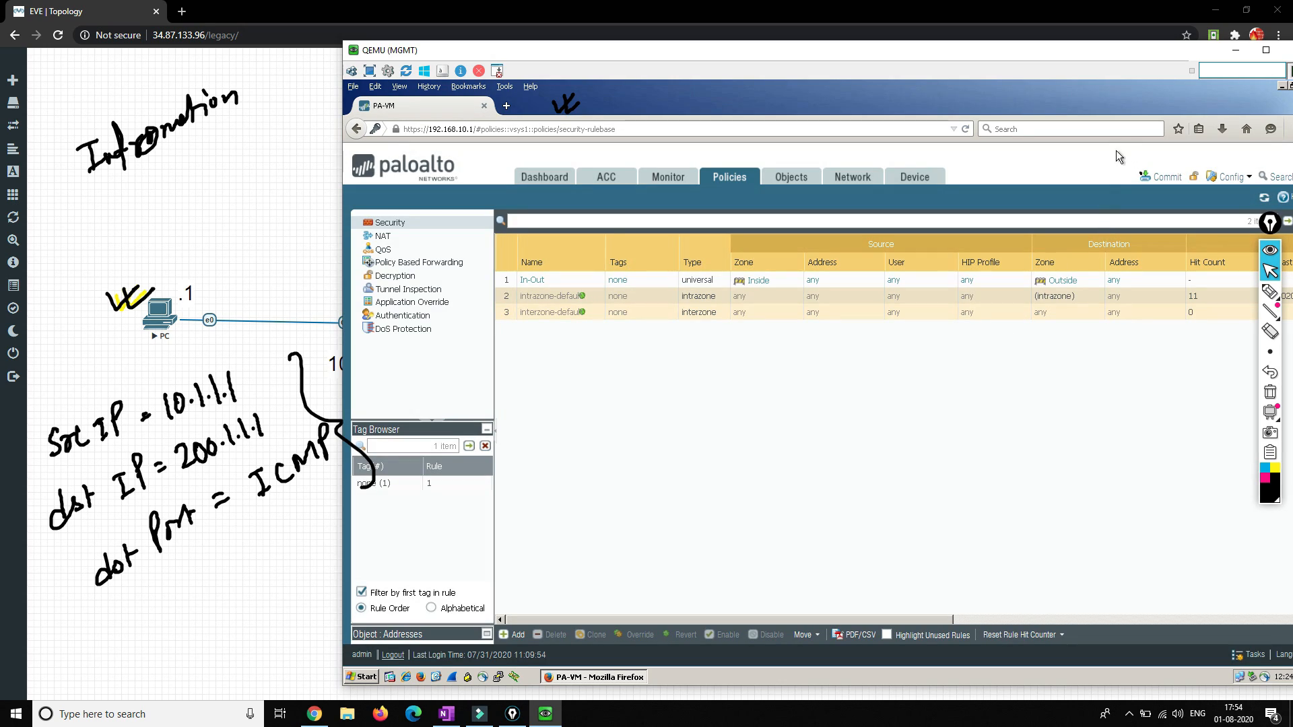
- Commit the In-Out rule to the firewall and clear the handwritten notes
{"action": "left_click", "coordinate": [1162, 177]}
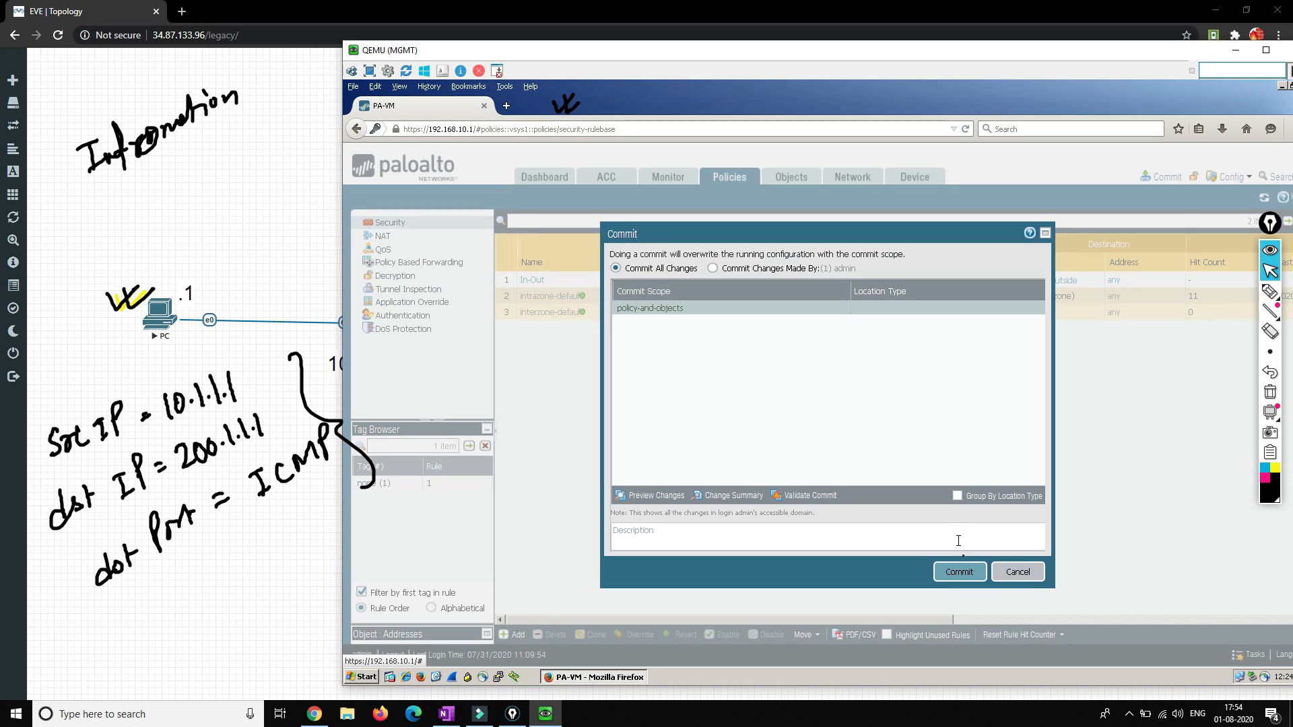
{"action": "left_click", "coordinate": [961, 571]}
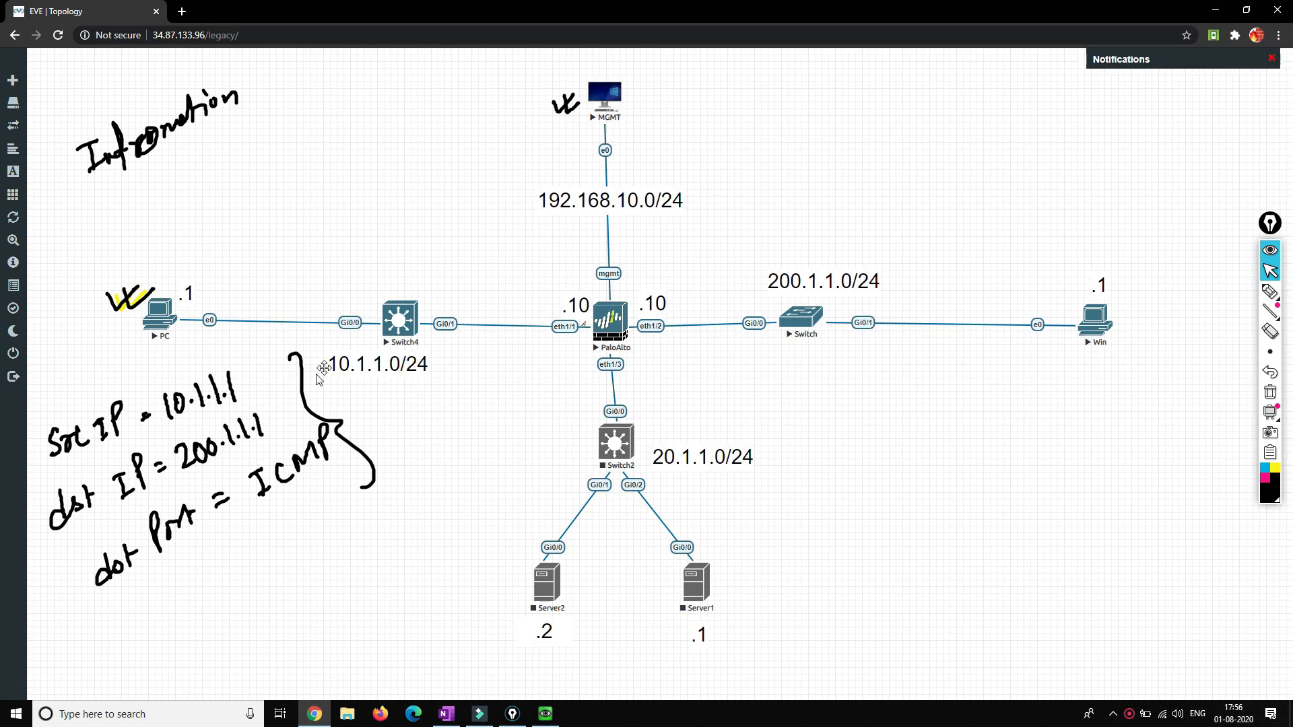
{"action": "left_click", "coordinate": [1270, 392]}
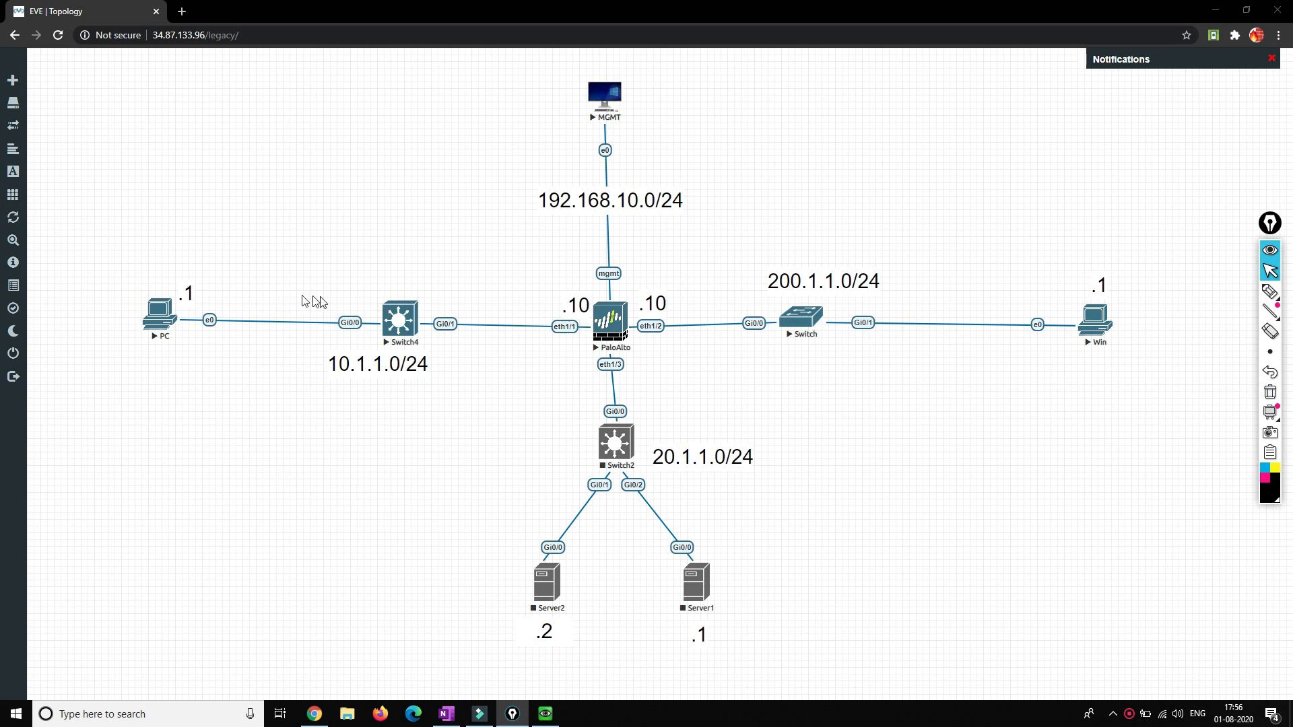
- Hide the management console and open the PC node's console from the topology
{"action": "left_click", "coordinate": [167, 327]}
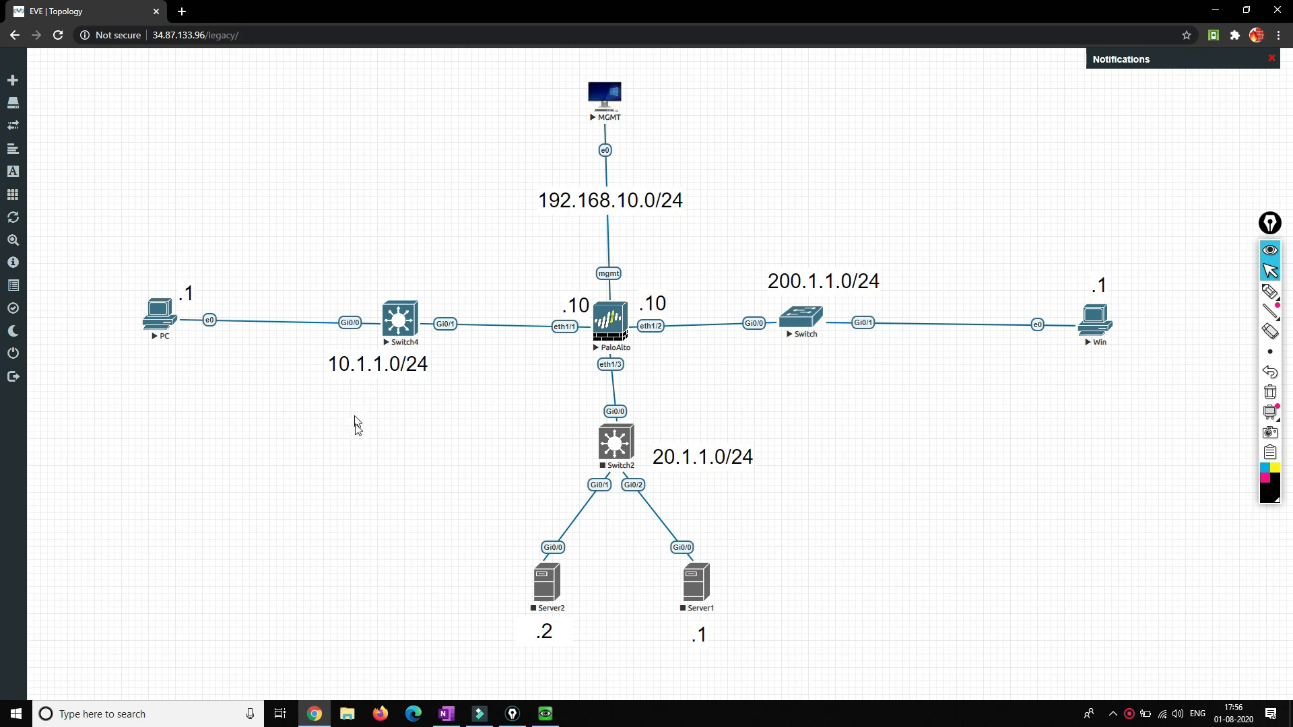
{"action": "left_click", "coordinate": [545, 713]}
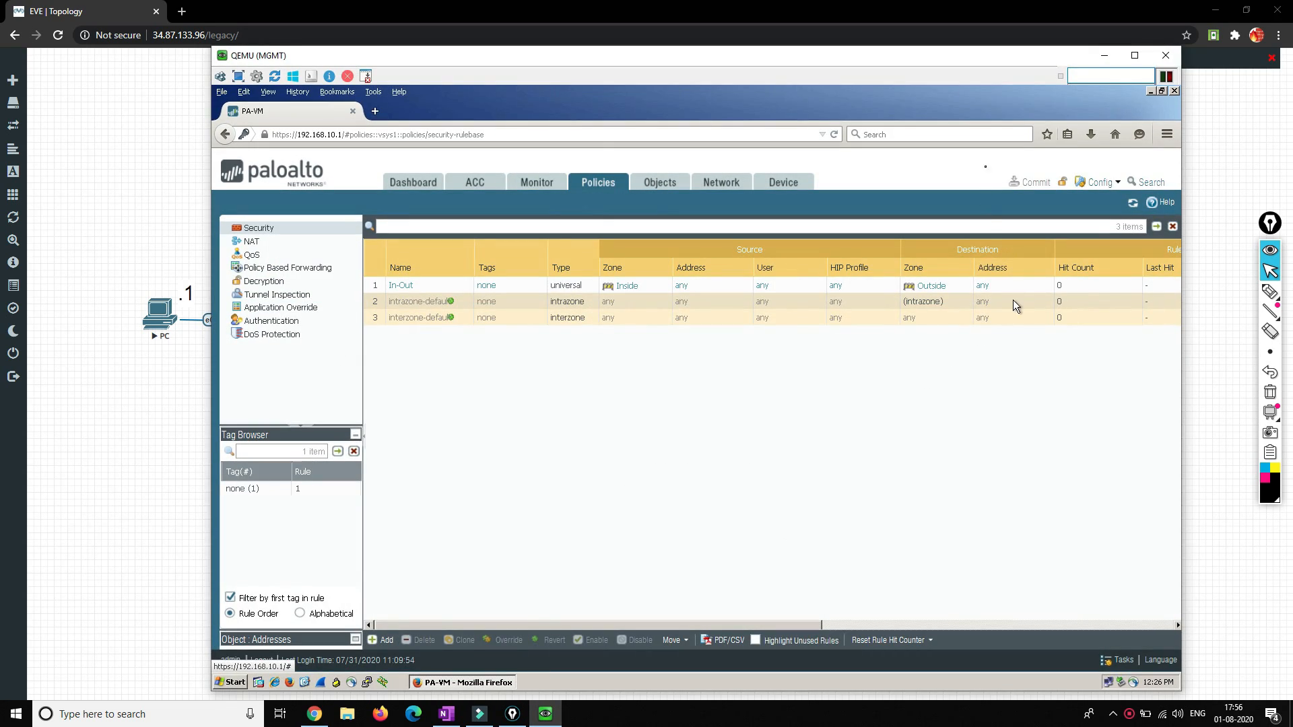
{"action": "left_click", "coordinate": [1105, 57]}
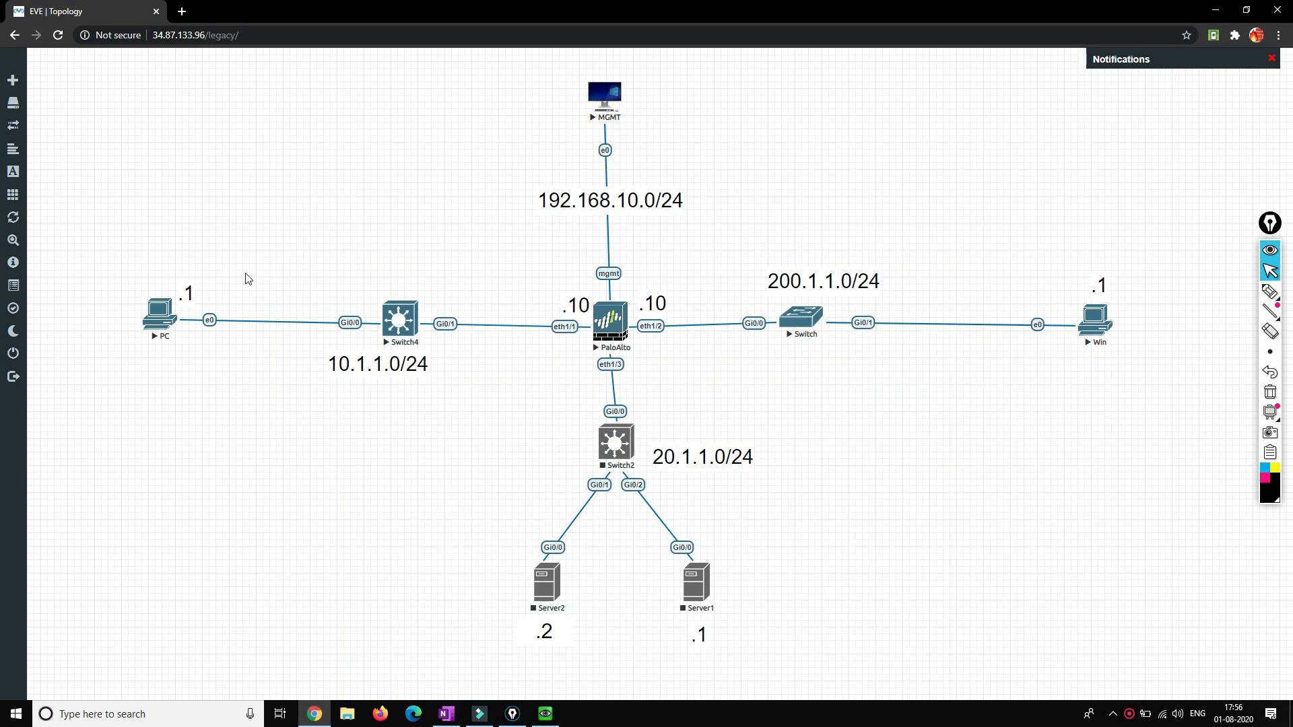
{"action": "left_click", "coordinate": [160, 325]}
- Open the PC console and bring up its Run prompt
{"action": "left_click", "coordinate": [667, 127]}
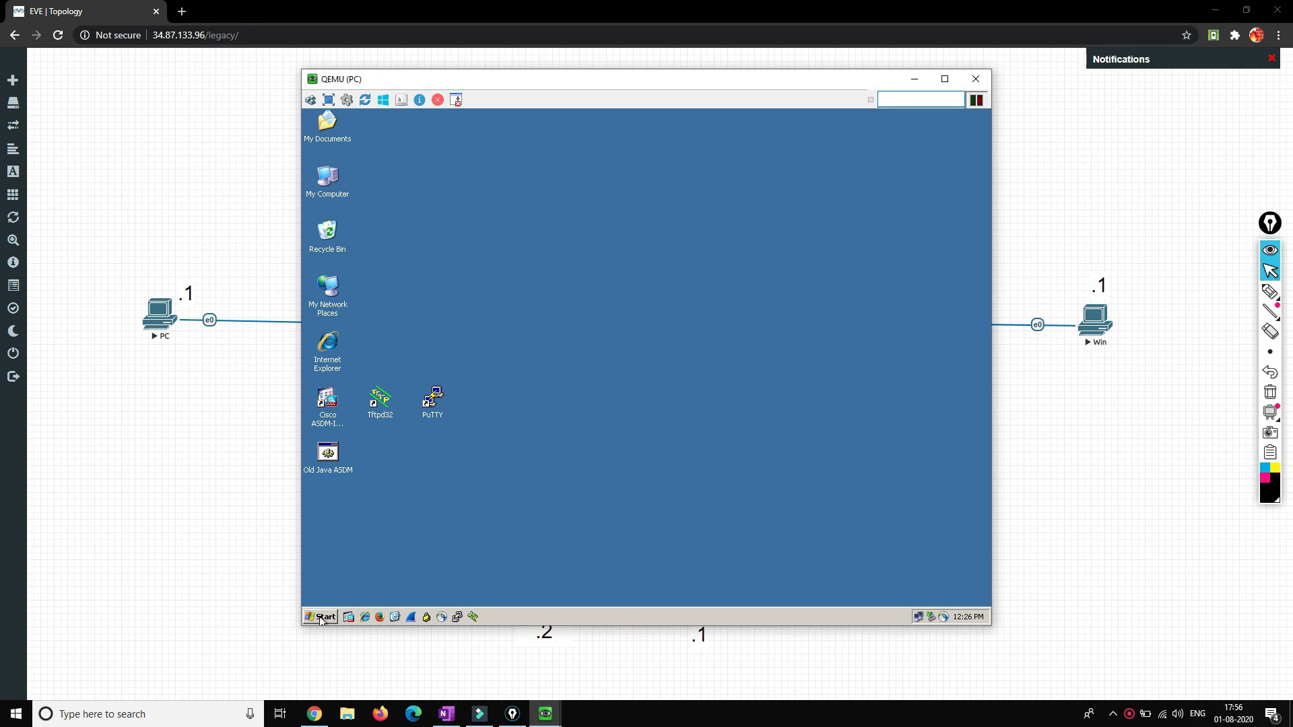
{"action": "left_click", "coordinate": [322, 618]}
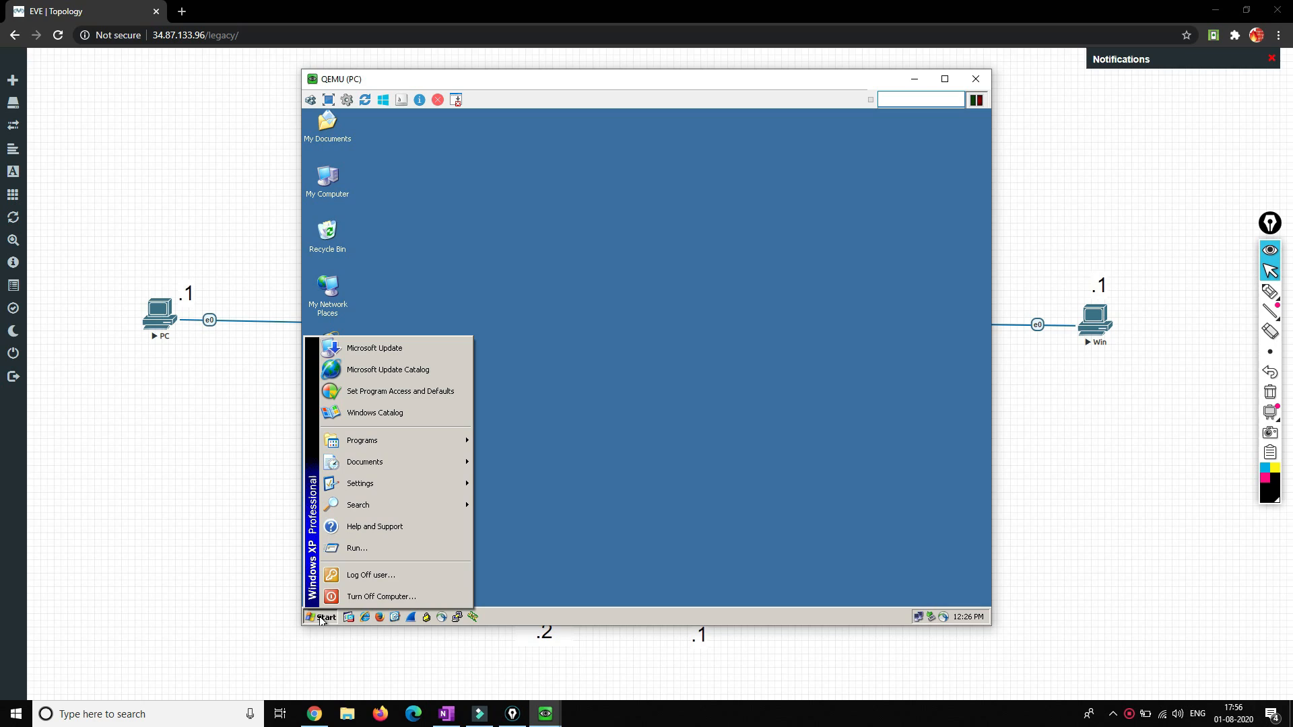
{"action": "key", "text": "super+r"}
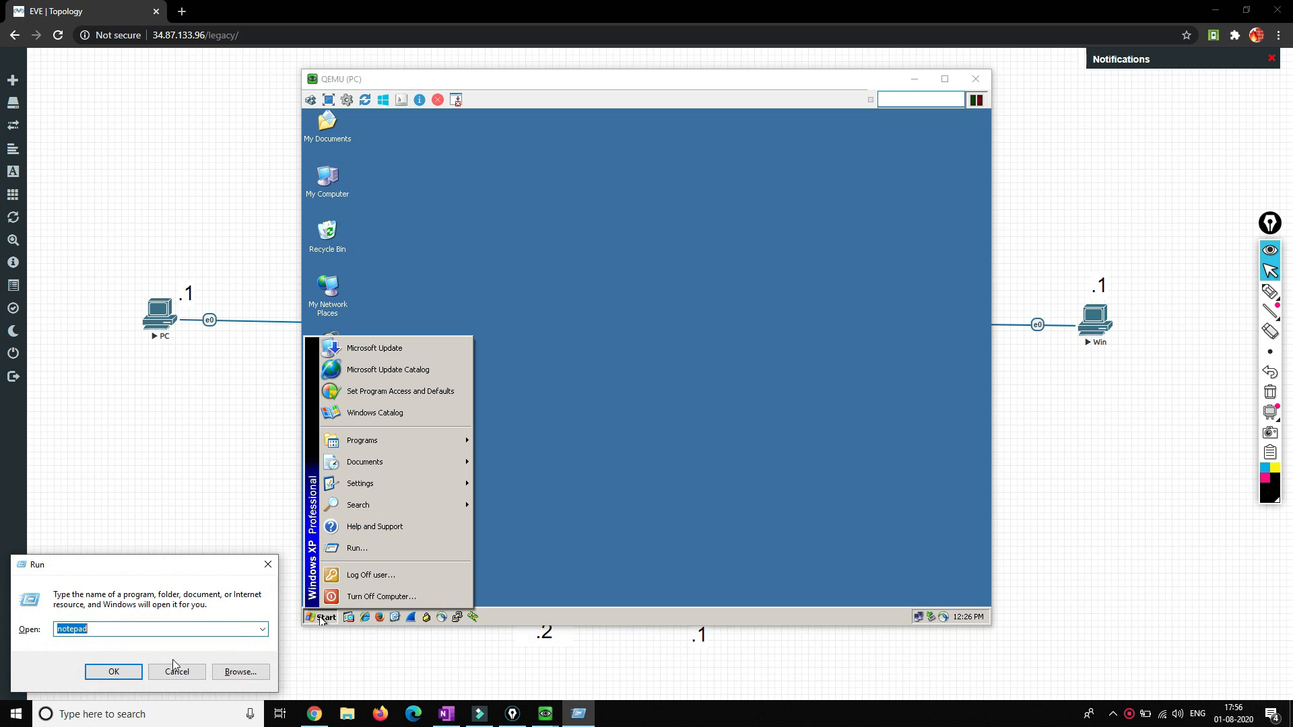
{"action": "left_click", "coordinate": [177, 673]}
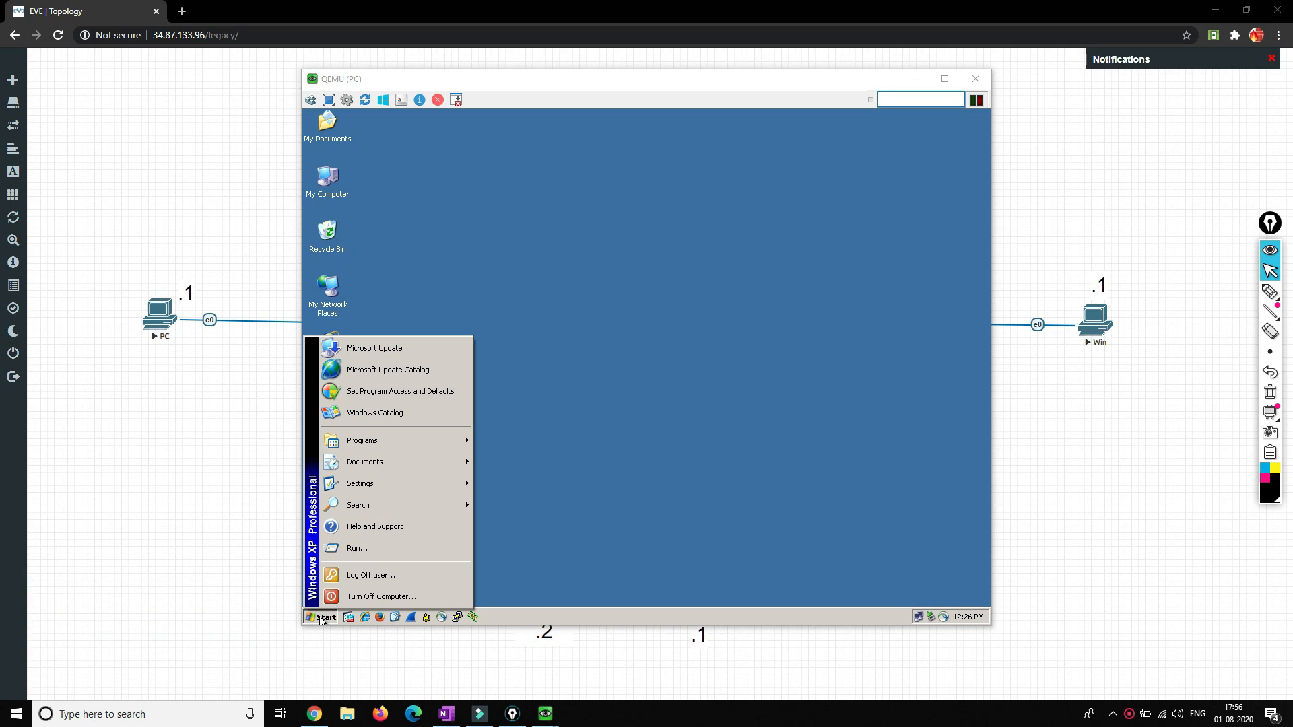
{"action": "left_click", "coordinate": [355, 548]}
{"action": "left_click", "coordinate": [355, 548]}
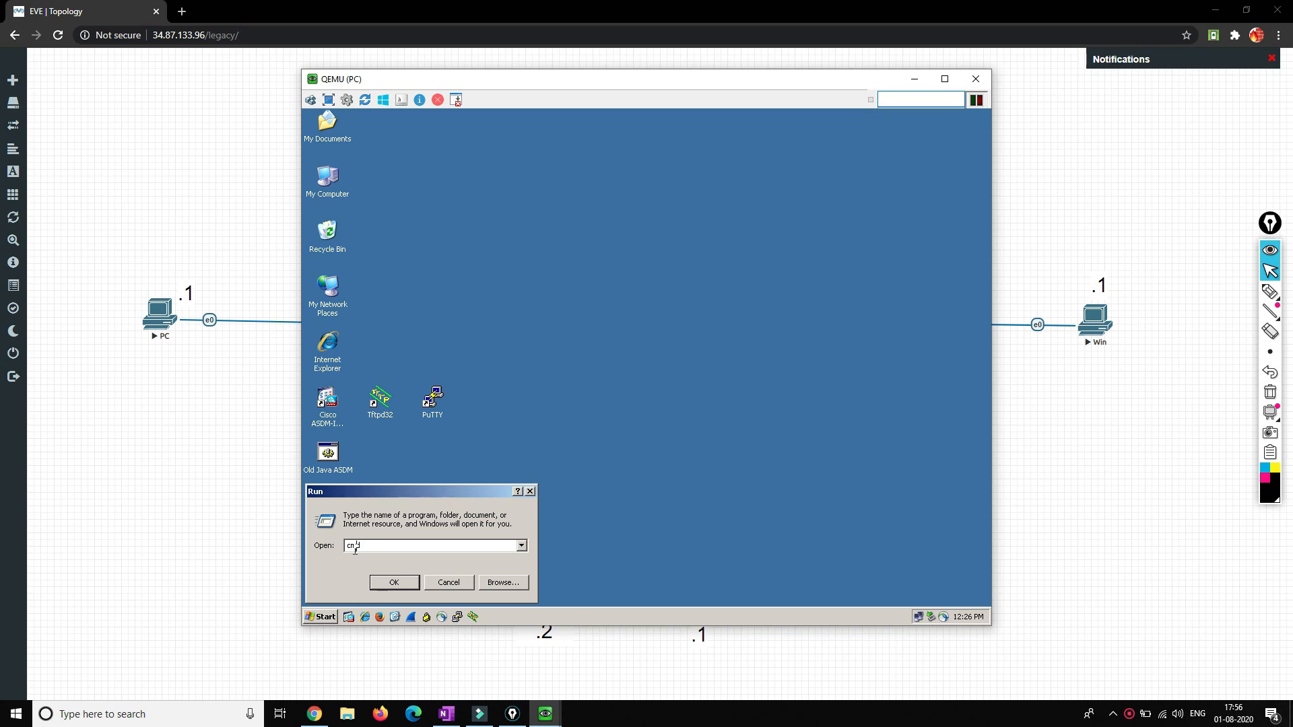
{"action": "double_click", "coordinate": [355, 548]}
{"action": "type", "text": "yn.dd"}
{"action": "key", "text": "Return"}
- Launch cmd and ping 200.1.1.1; all four requests time out
{"action": "key", "text": "Return"}
{"action": "type", "text": "cmd"}
{"action": "key", "text": "Return"}
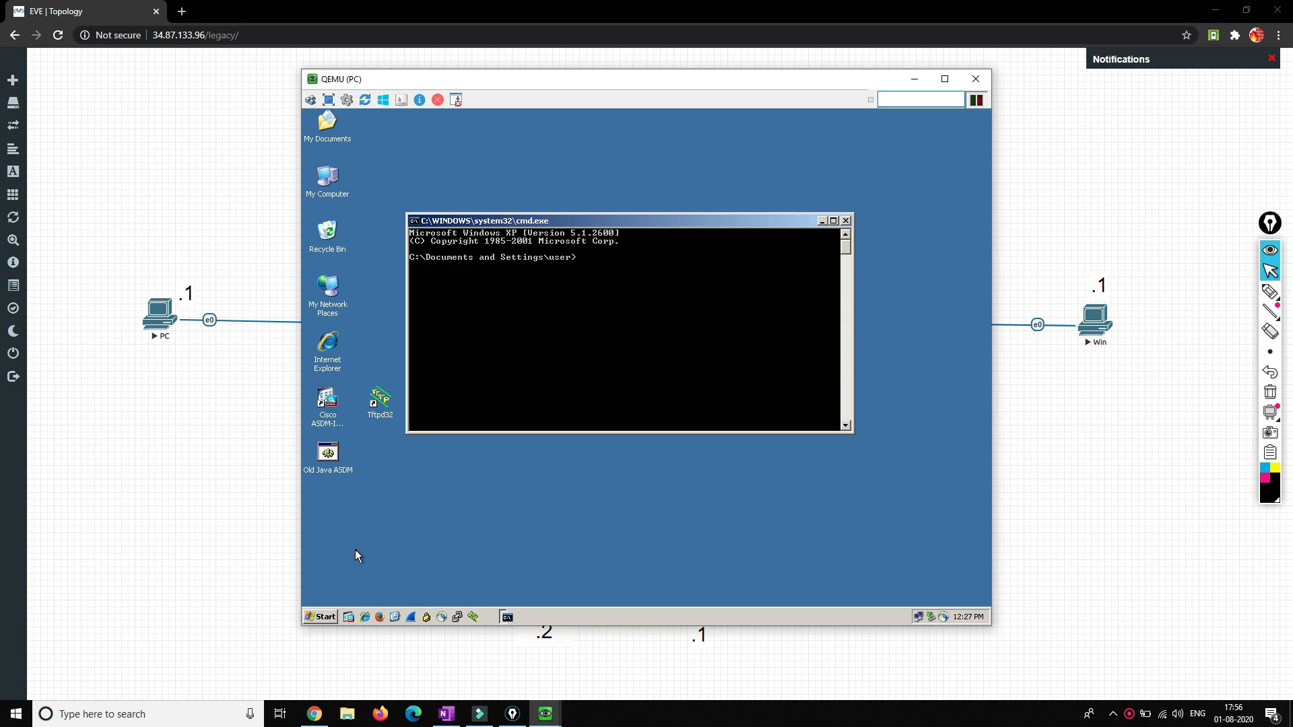
{"action": "type", "text": "ping"}
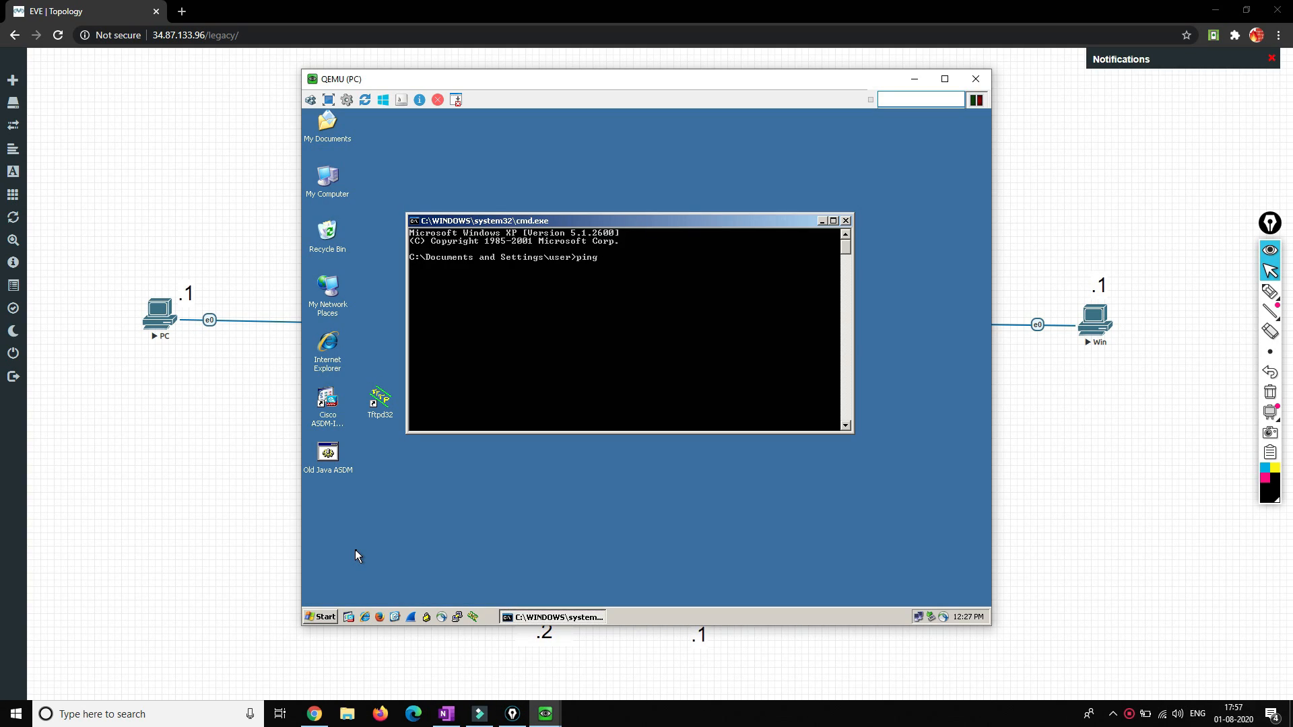
{"action": "type", "text": " 200.1.1.1"}
{"action": "key", "text": "Return"}
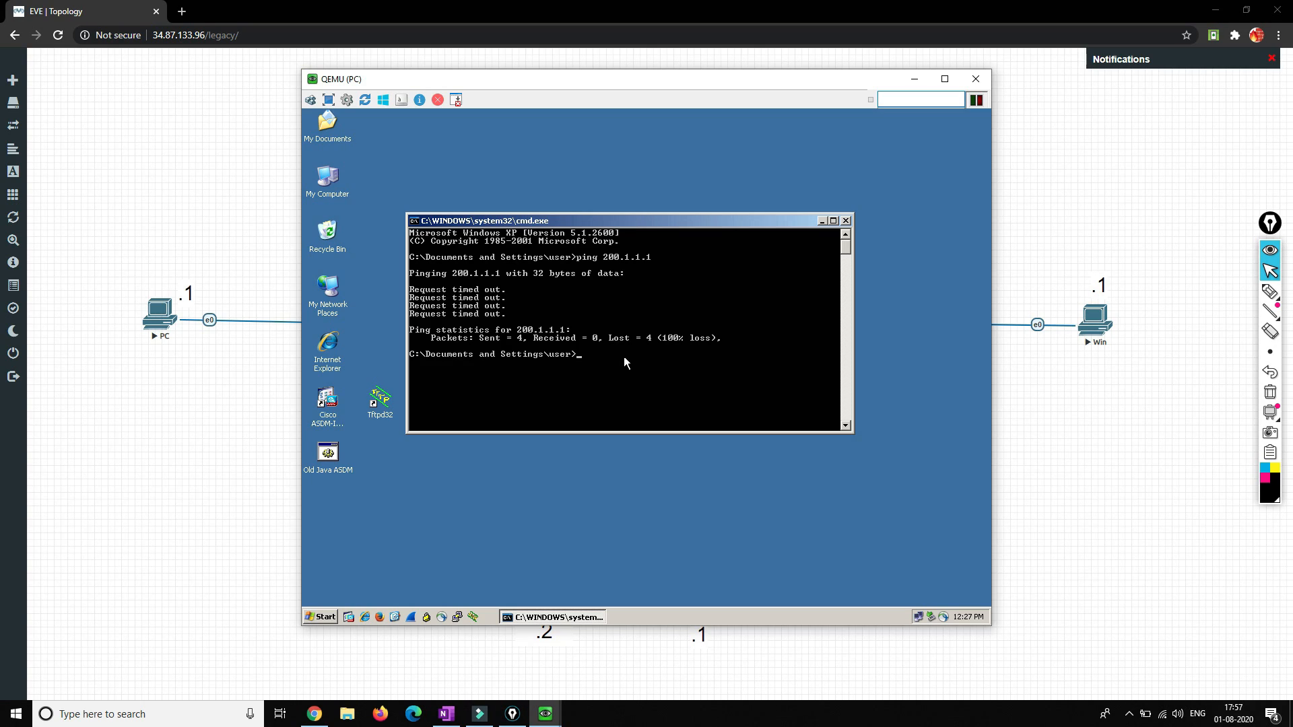
- From the MGMT machine, SSH to 192.168.10.1 in PuTTY, log in as administrator, and maximize
{"action": "left_click", "coordinate": [546, 714]}
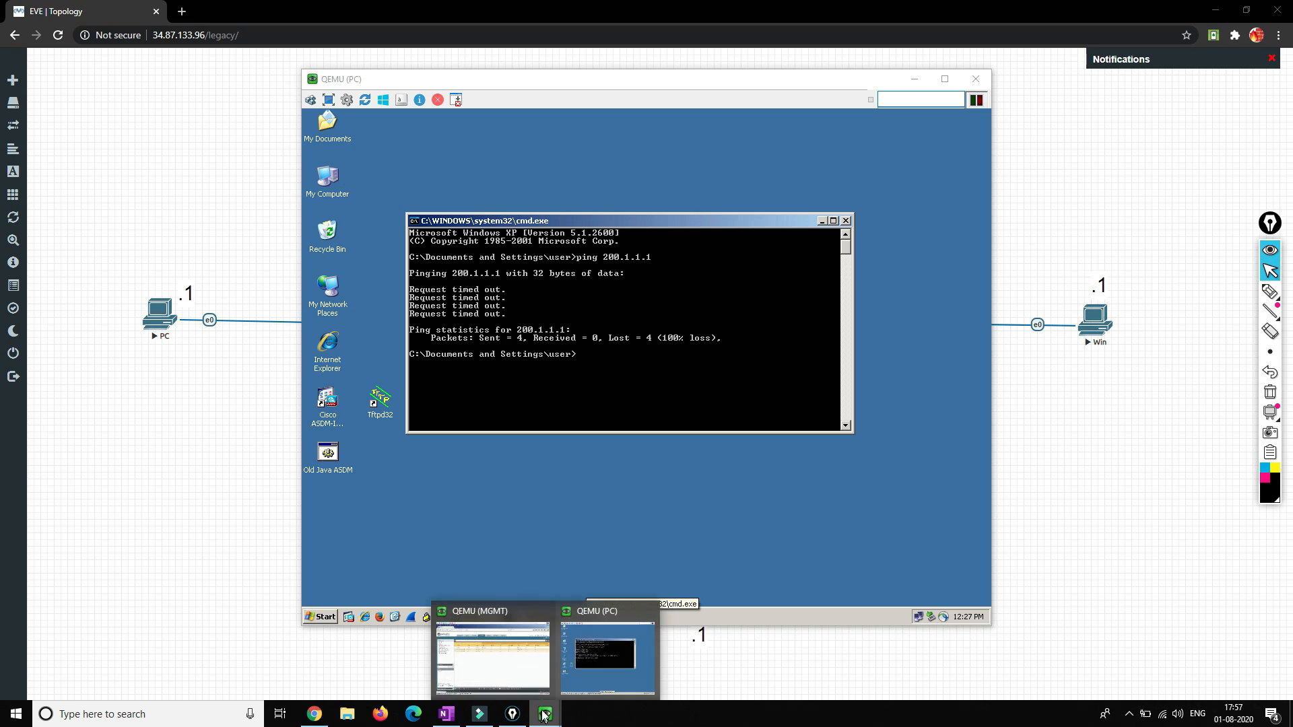
{"action": "left_click", "coordinate": [513, 679]}
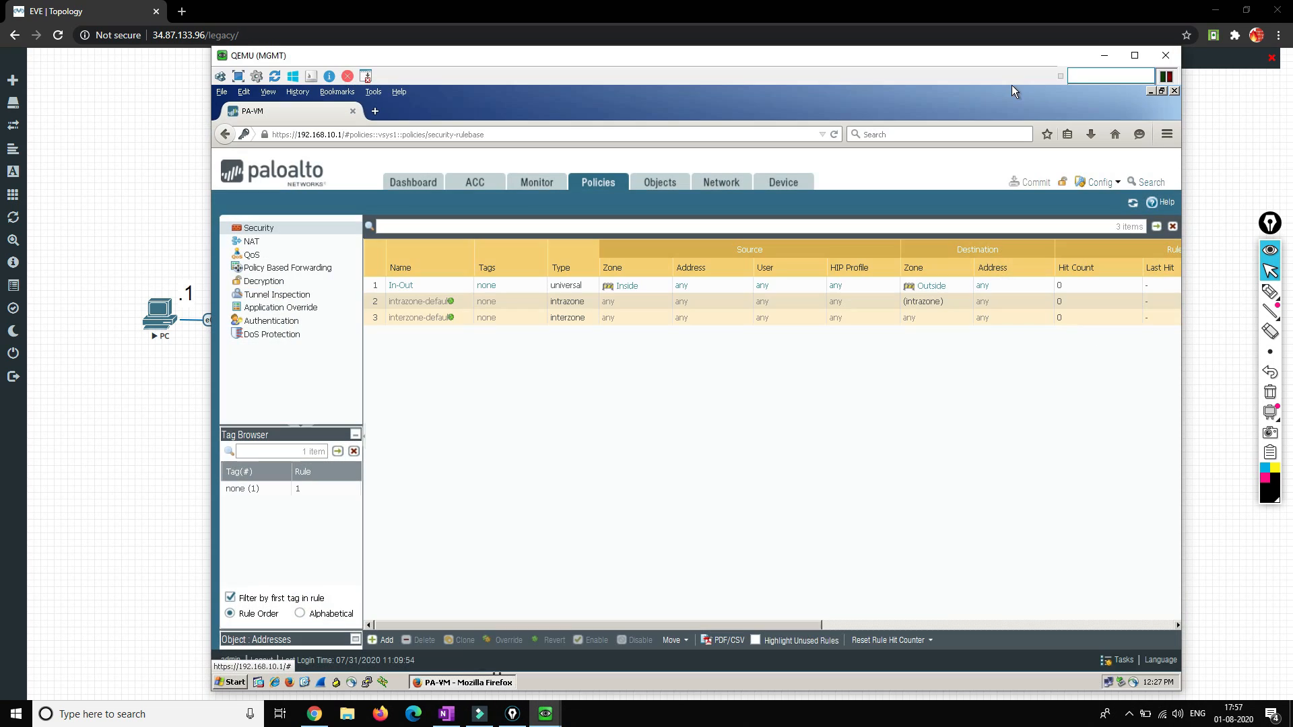
{"action": "left_click", "coordinate": [367, 683]}
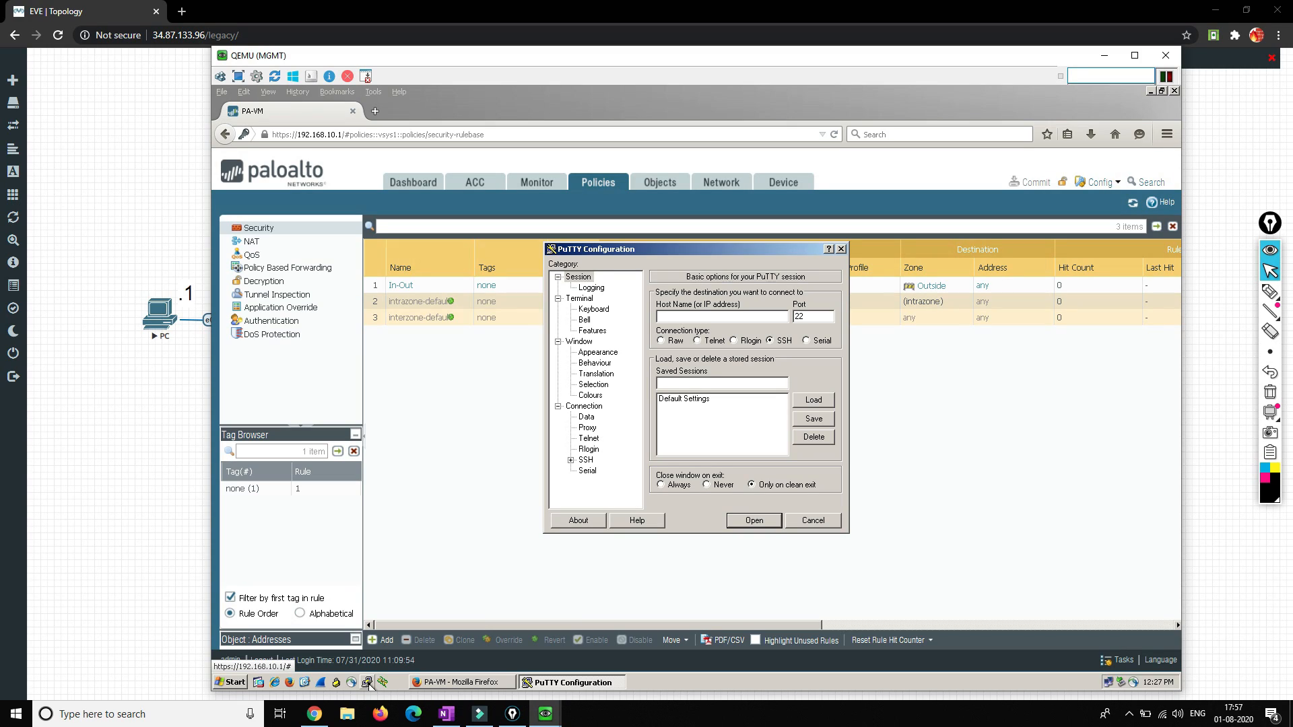
{"action": "type", "text": "192.168.10.1"}
{"action": "key", "text": "Return"}
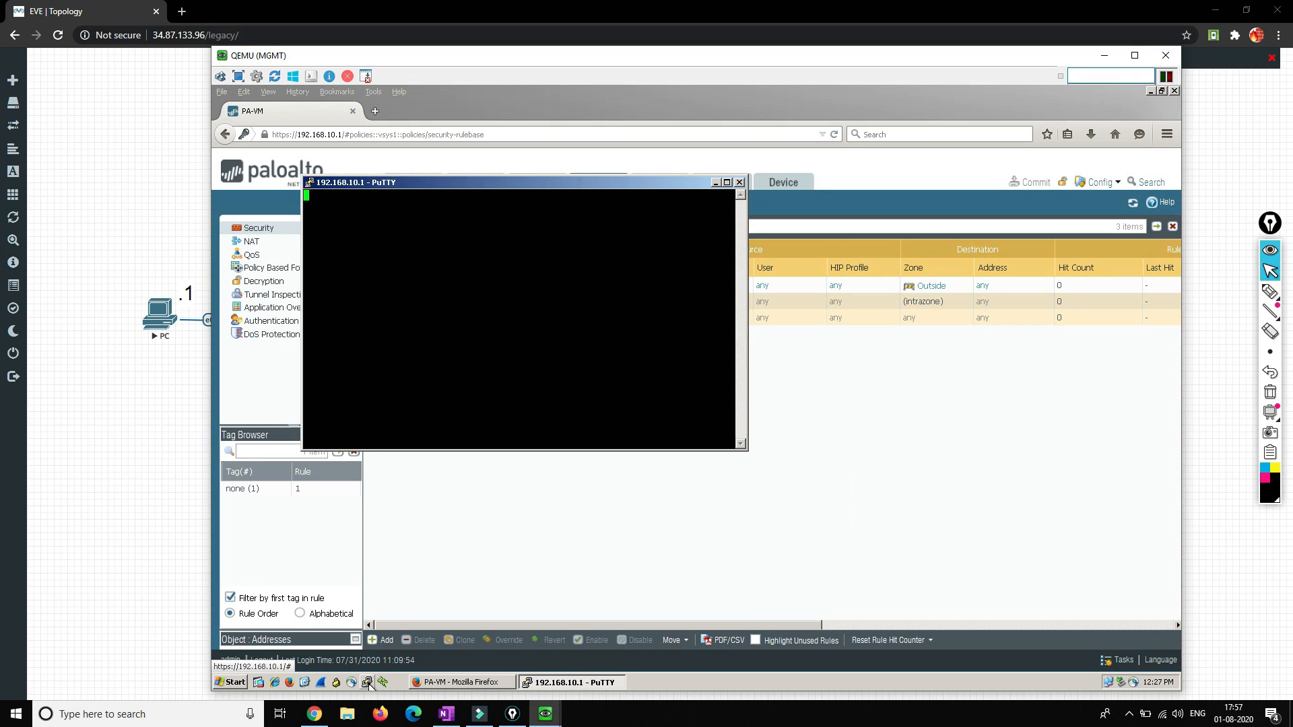
{"action": "type", "text": "y"}
{"action": "type", "text": "admin"}
{"action": "key", "text": "Return"}
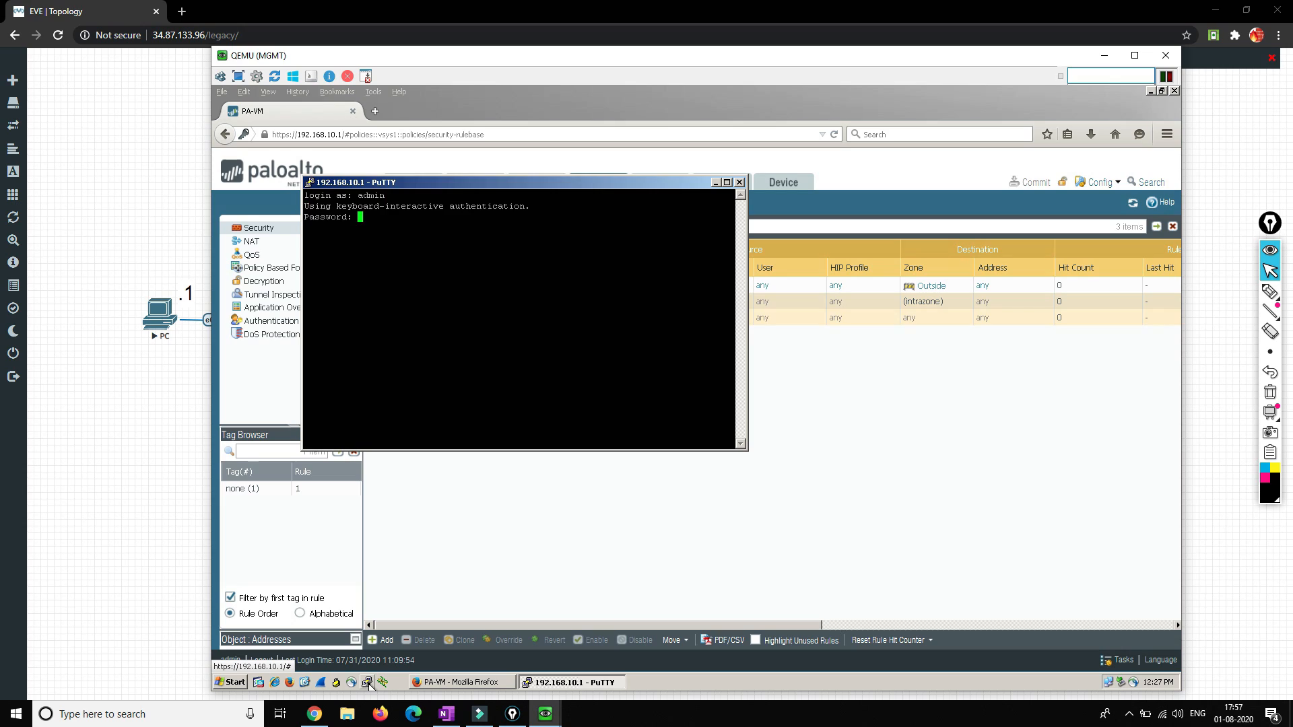
{"action": "key", "text": "Return"}
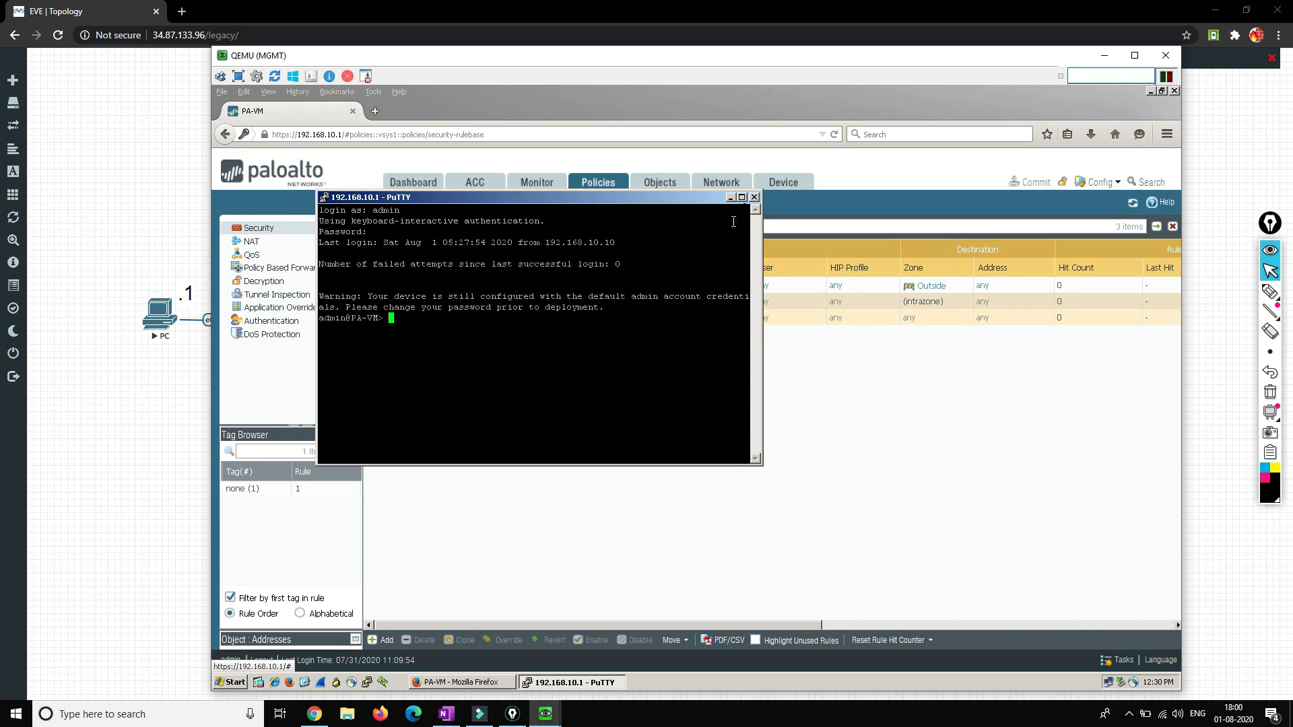
{"action": "left_click", "coordinate": [742, 197]}
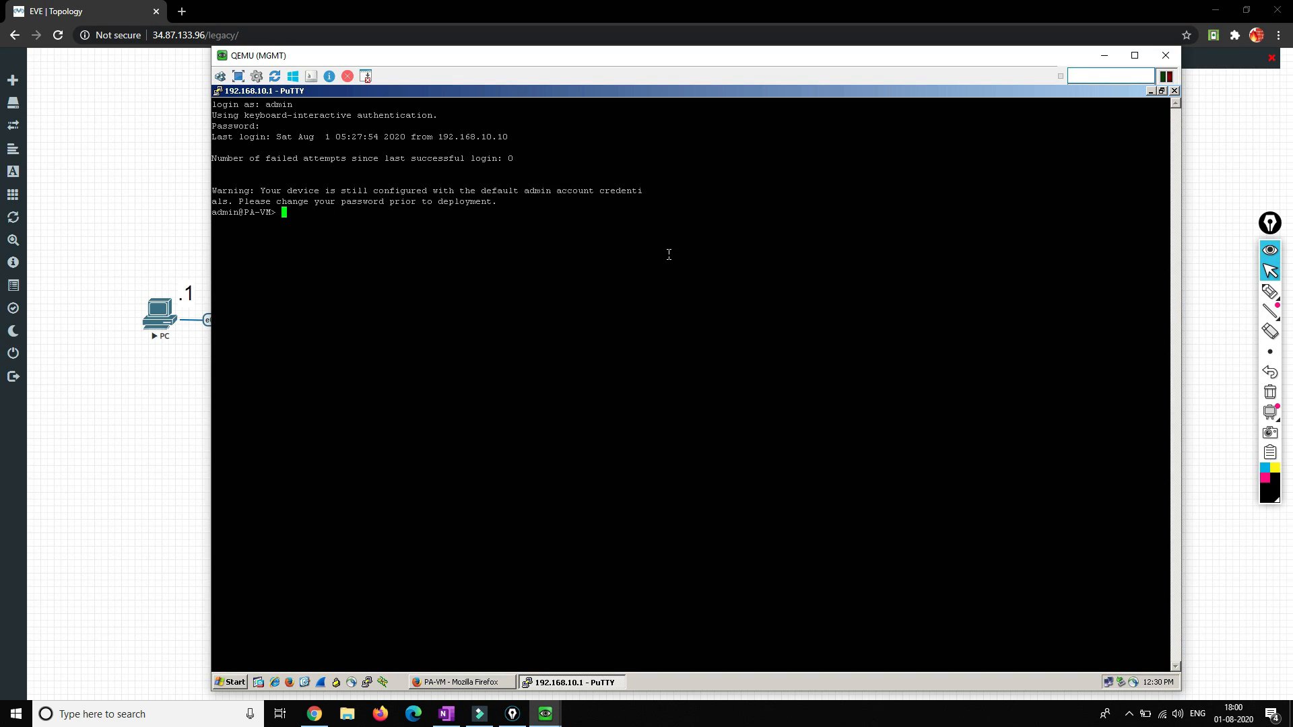
- Type test security-policy-match source 10.1.1.1 destination 200.1.1.1, checking options and destination-port help
{"action": "type", "text": "test se"}
{"action": "key", "text": "Tab"}
{"action": "key", "text": "question"}
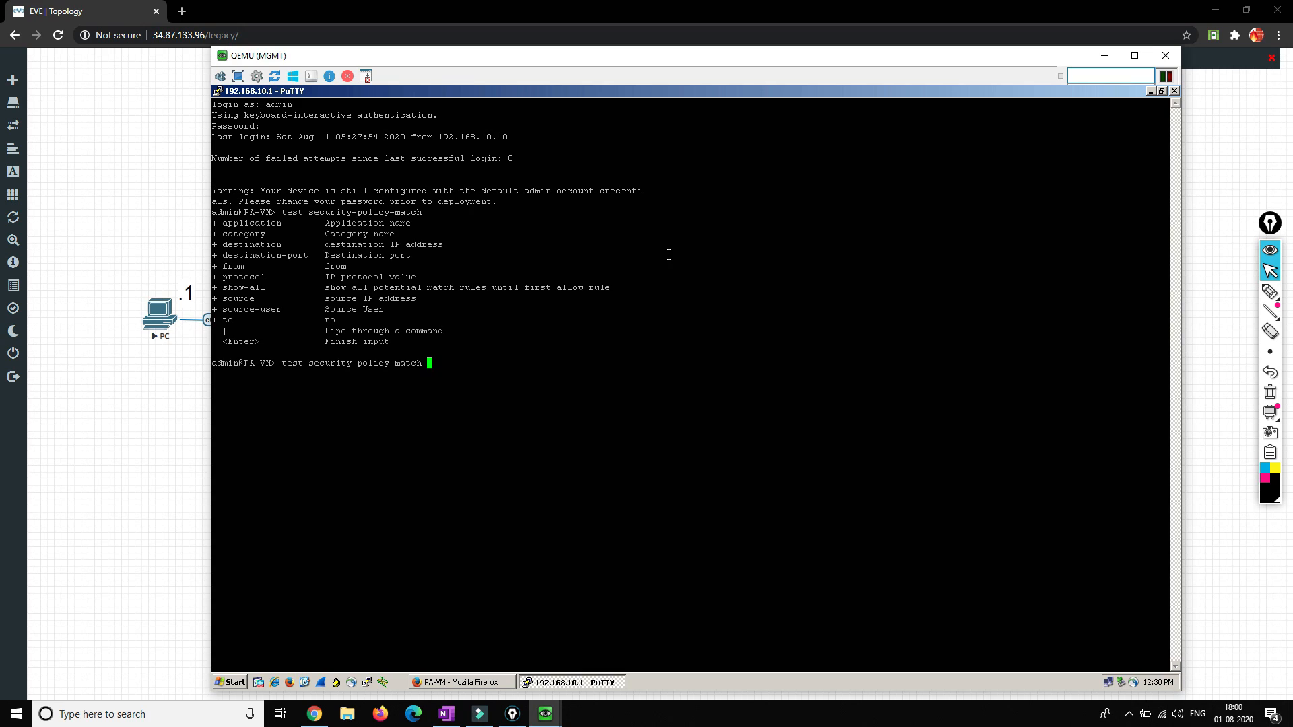
{"action": "type", "text": "source"}
{"action": "type", "text": "10.1.1.1 destination 200.1.1.1 destination-port"}
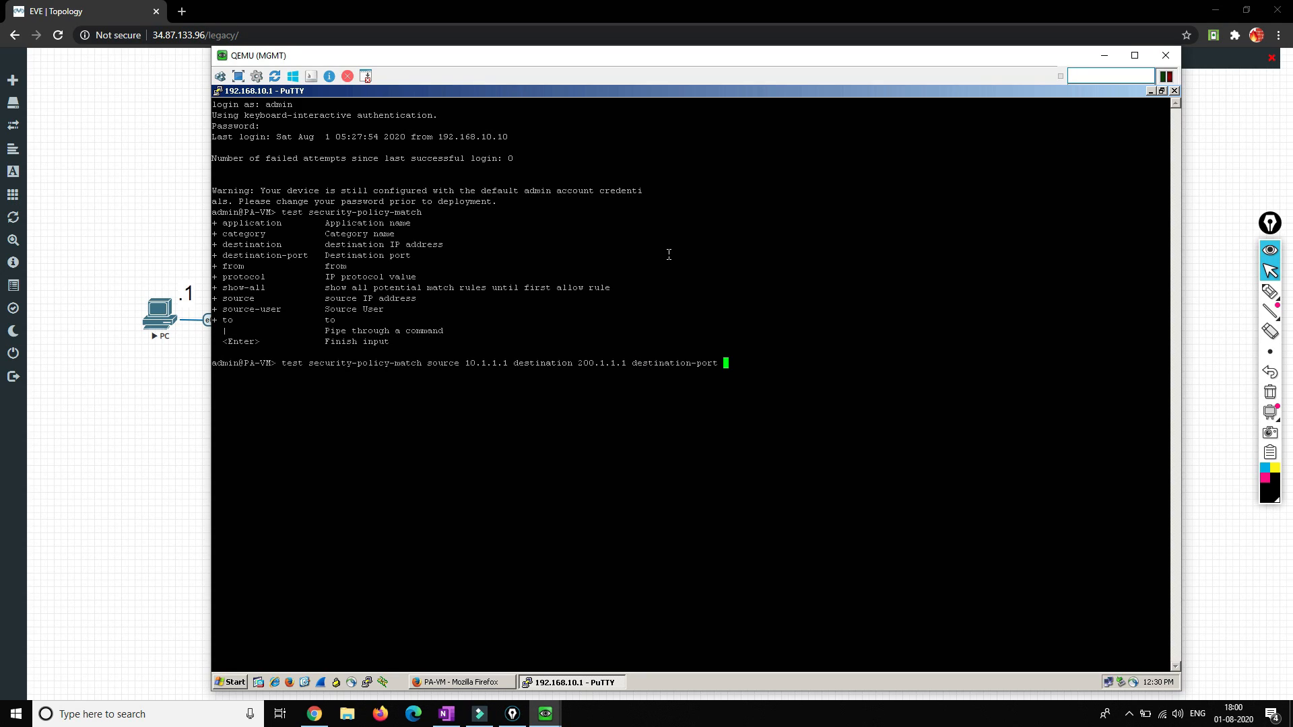
{"action": "key", "text": "question"}
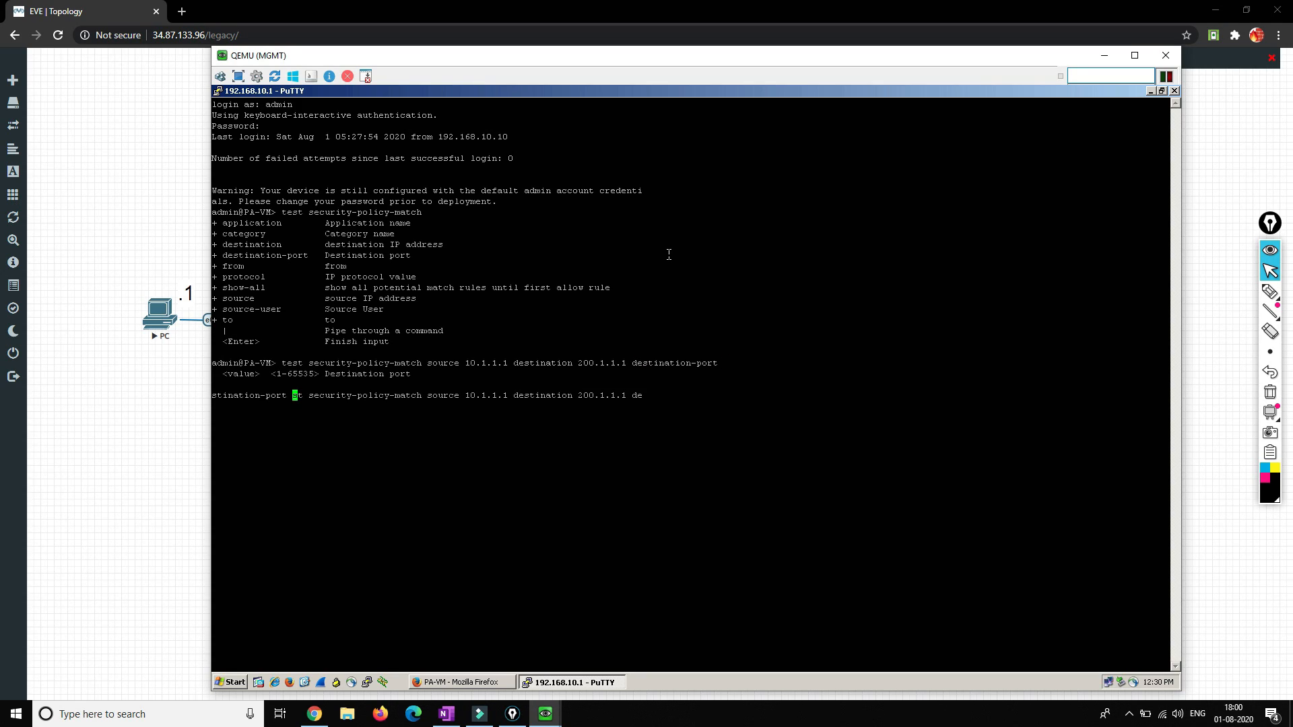
{"action": "key", "text": "question"}
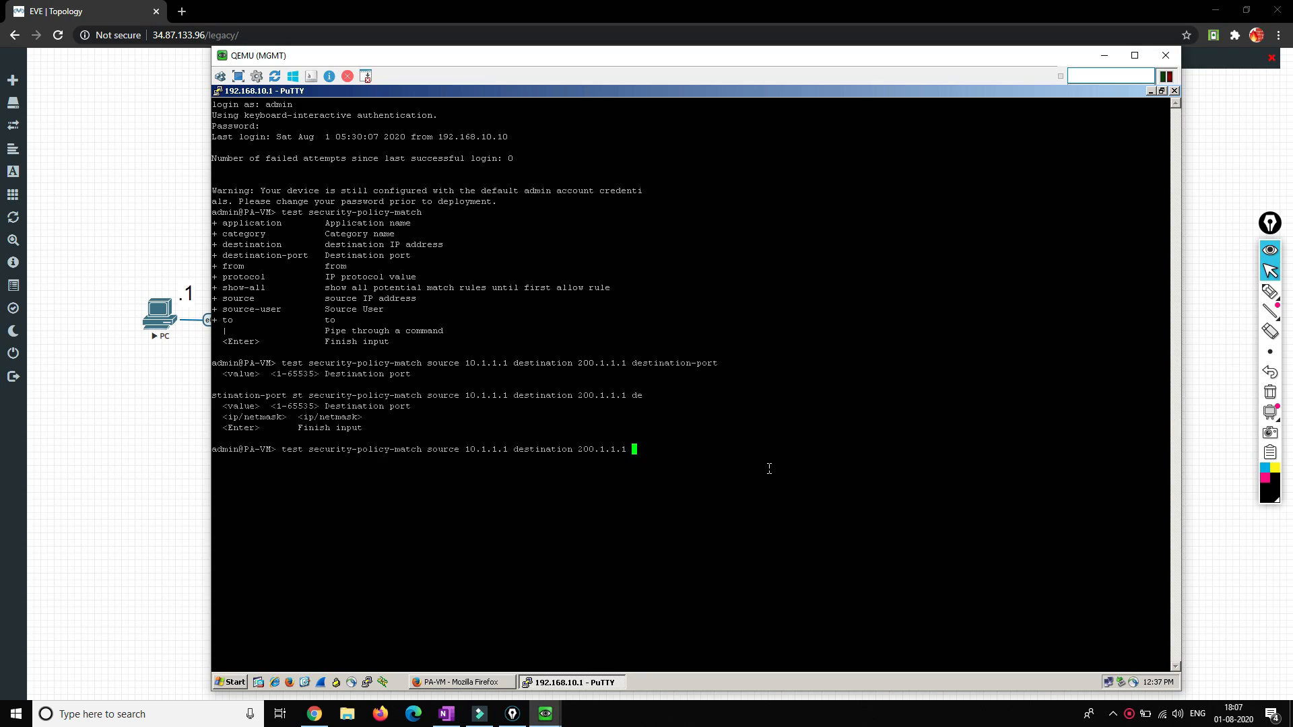
- Add protocol 1, run the test, and highlight the In-Out rule match with action allow
{"action": "type", "text": "protocol 1"}
{"action": "key", "text": "Return"}
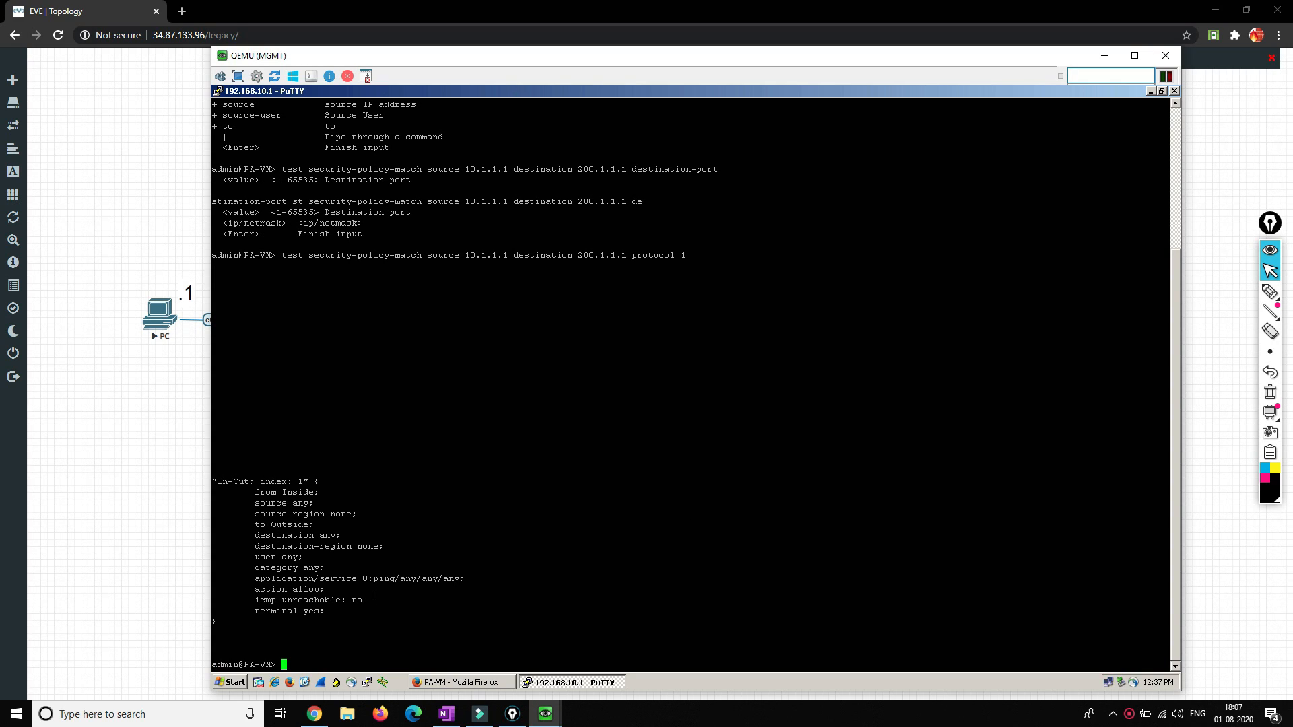
{"action": "left_click_drag", "start_coordinate": [257, 496], "coordinate": [314, 591]}
{"action": "left_click", "coordinate": [290, 589]}
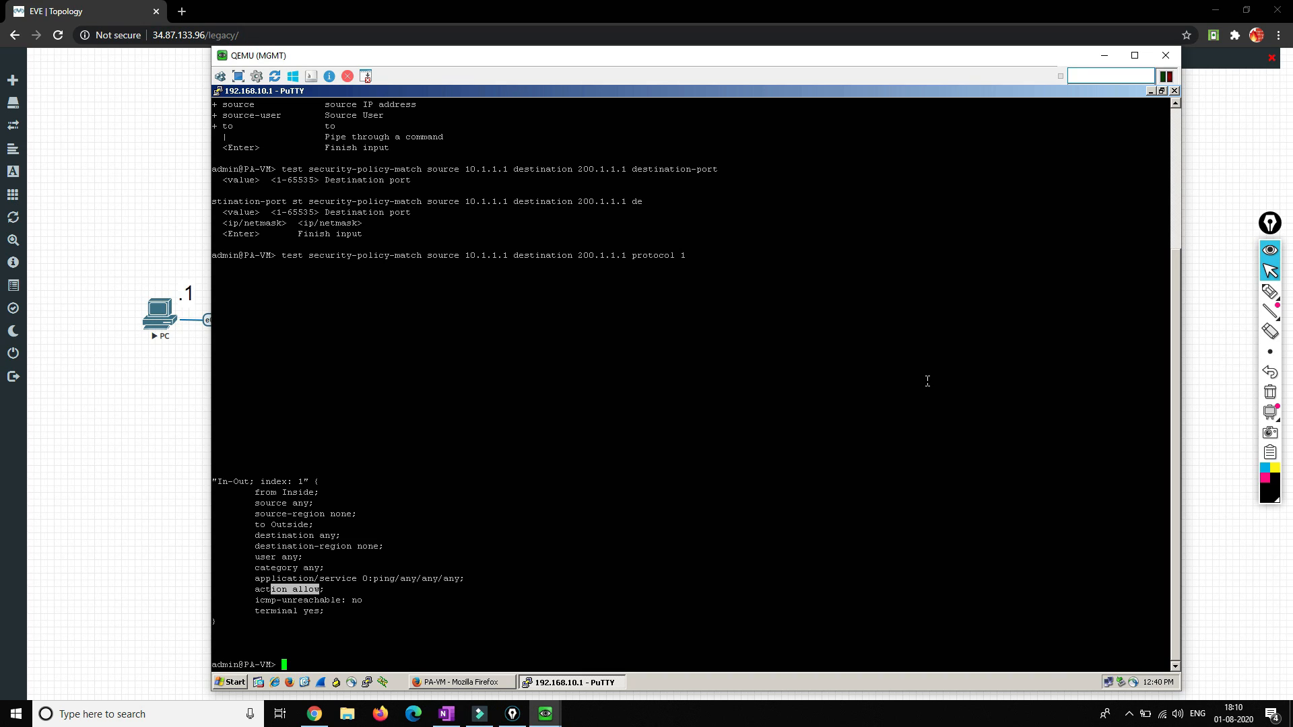
- Set a packet-diag filter matching source 10.1.1.1 to destination 200.1.1.1
{"action": "type", "text": "debug dataplane pa"}
{"action": "key", "text": "Tab"}
{"action": "type", "text": "set fi"}
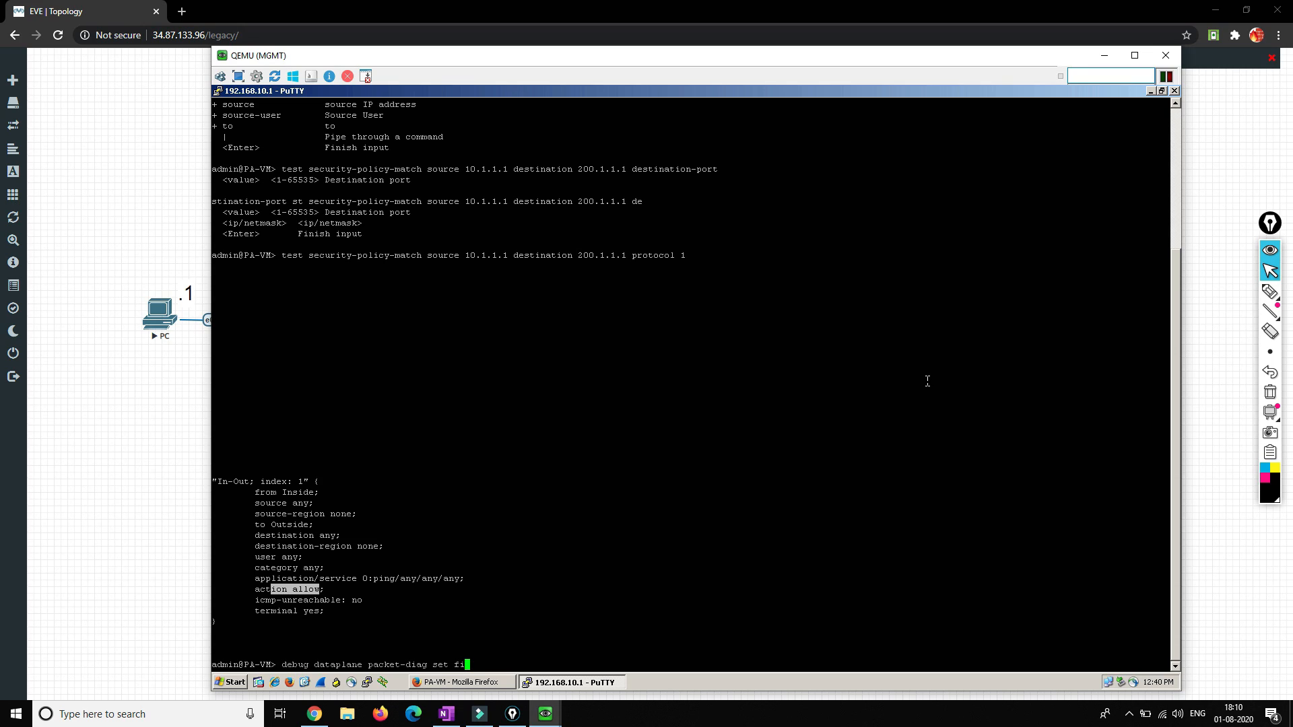
{"action": "type", "text": "lter ma"}
{"action": "key", "text": "Tab"}
{"action": "type", "text": "s"}
{"action": "key", "text": "Tab"}
{"action": "type", "text": "10.1.1.1 destination20"}
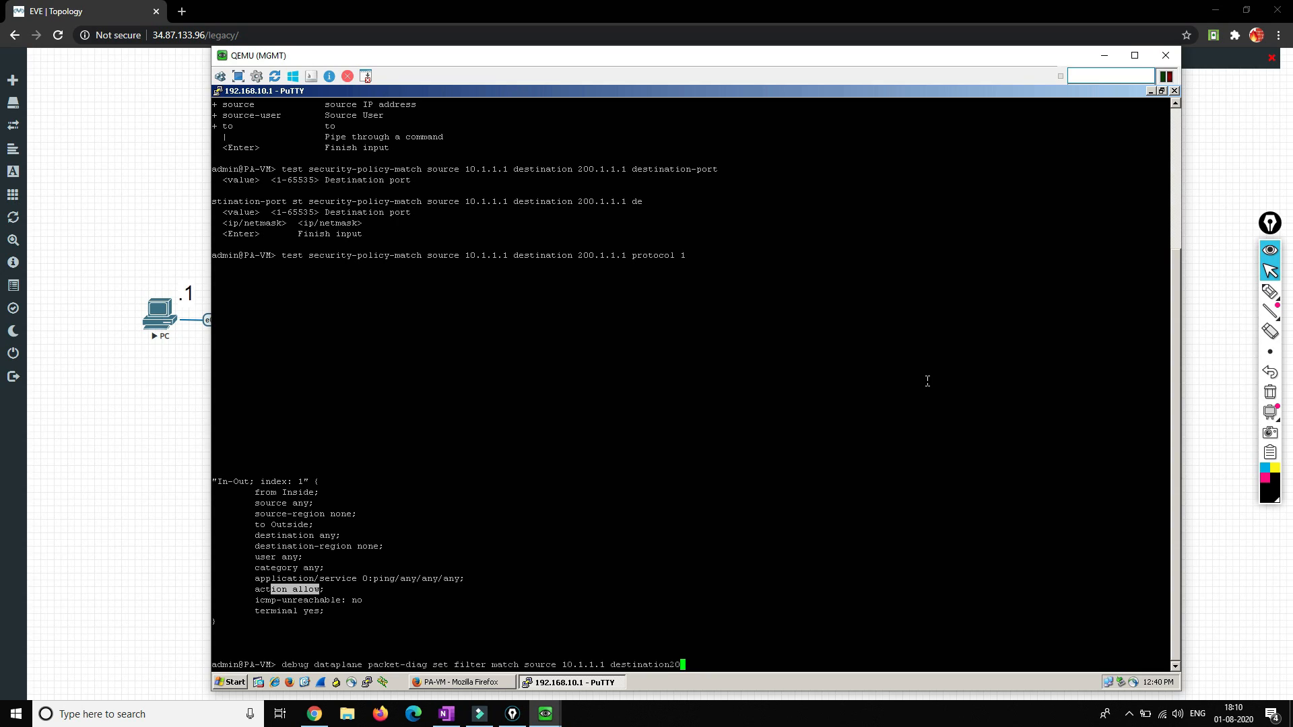
{"action": "key", "text": "BackSpace"}
{"action": "key", "text": "BackSpace"}
{"action": "type", "text": "200.1.1.1"}
{"action": "key", "text": "Return"}
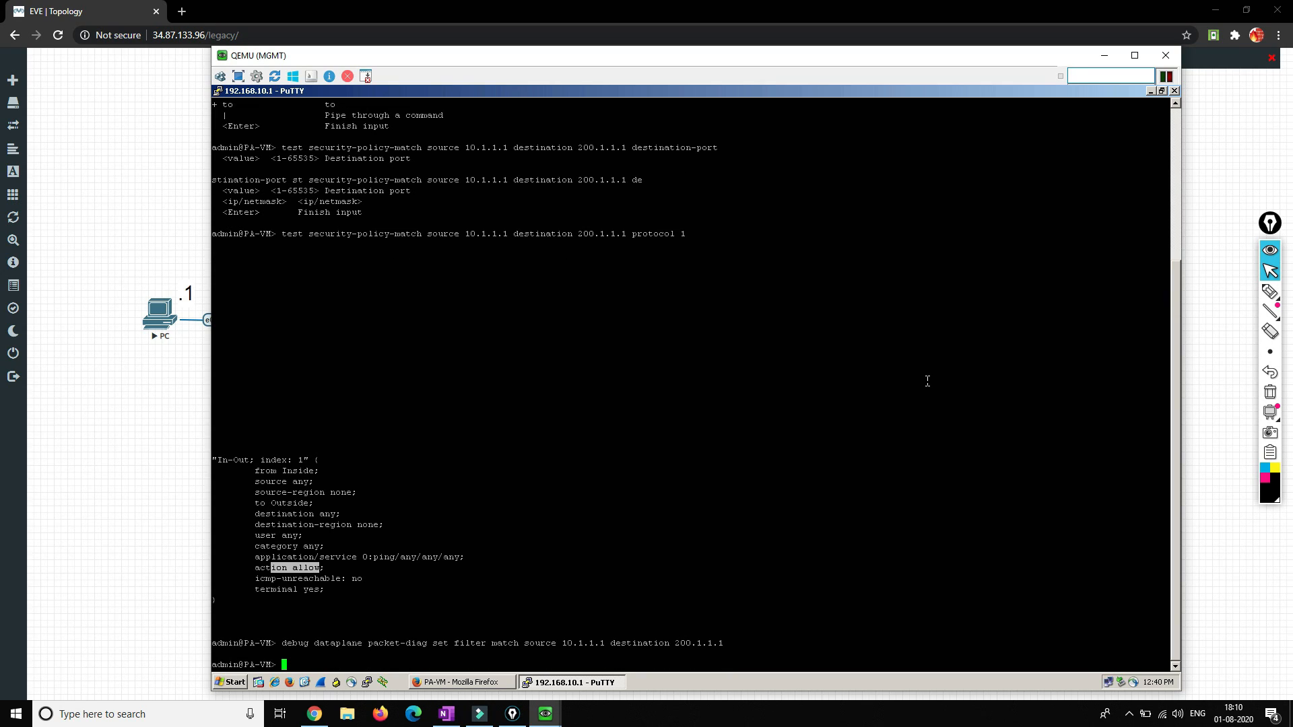
- Turn the packet-diag filter on with debug dataplane packet-diag set filter on
{"action": "key", "text": "Up"}
{"action": "key", "text": "BackSpace"}
{"action": "key", "text": "BackSpace"}
{"action": "key", "text": "BackSpace"}
{"action": "key", "text": "BackSpace"}
{"action": "key", "text": "BackSpace"}
{"action": "key", "text": "BackSpace"}
{"action": "key", "text": "BackSpace"}
{"action": "key", "text": "BackSpace"}
{"action": "key", "text": "BackSpace"}
{"action": "key", "text": "BackSpace"}
{"action": "key", "text": "BackSpace"}
{"action": "key", "text": "BackSpace"}
{"action": "key", "text": "BackSpace"}
{"action": "key", "text": "BackSpace"}
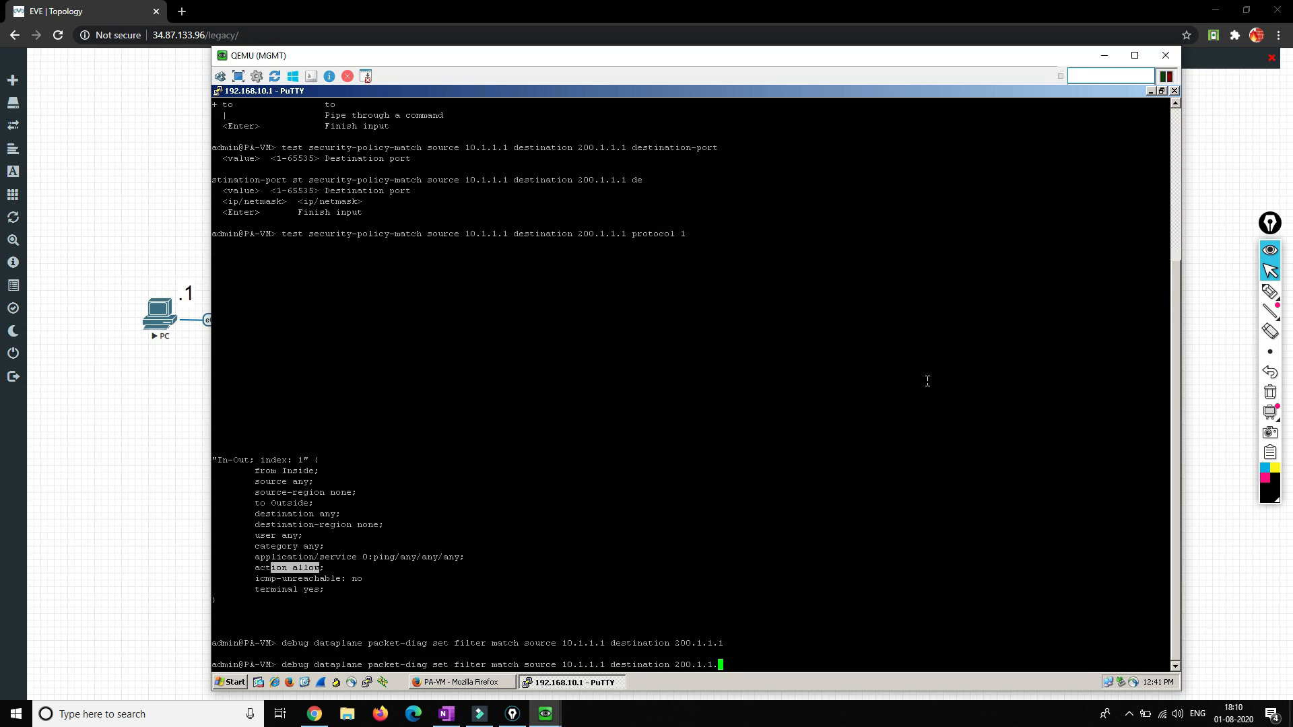
{"action": "key", "text": "BackSpace"}
{"action": "key", "text": "BackSpace"}
{"action": "key", "text": "BackSpace"}
{"action": "key", "text": "BackSpace"}
{"action": "key", "text": "BackSpace"}
{"action": "key", "text": "BackSpace"}
{"action": "key", "text": "BackSpace"}
{"action": "key", "text": "BackSpace"}
{"action": "key", "text": "BackSpace"}
{"action": "key", "text": "BackSpace"}
{"action": "key", "text": "BackSpace"}
{"action": "key", "text": "BackSpace"}
{"action": "key", "text": "BackSpace"}
{"action": "key", "text": "BackSpace"}
{"action": "key", "text": "BackSpace"}
{"action": "key", "text": "BackSpace"}
{"action": "key", "text": "BackSpace"}
{"action": "key", "text": "BackSpace"}
{"action": "key", "text": "BackSpace"}
{"action": "key", "text": "BackSpace"}
{"action": "key", "text": "BackSpace"}
{"action": "key", "text": "BackSpace"}
{"action": "key", "text": "BackSpace"}
{"action": "key", "text": "BackSpace"}
{"action": "key", "text": "BackSpace"}
{"action": "key", "text": "BackSpace"}
{"action": "key", "text": "BackSpace"}
{"action": "type", "text": "on"}
{"action": "key", "text": "Return"}
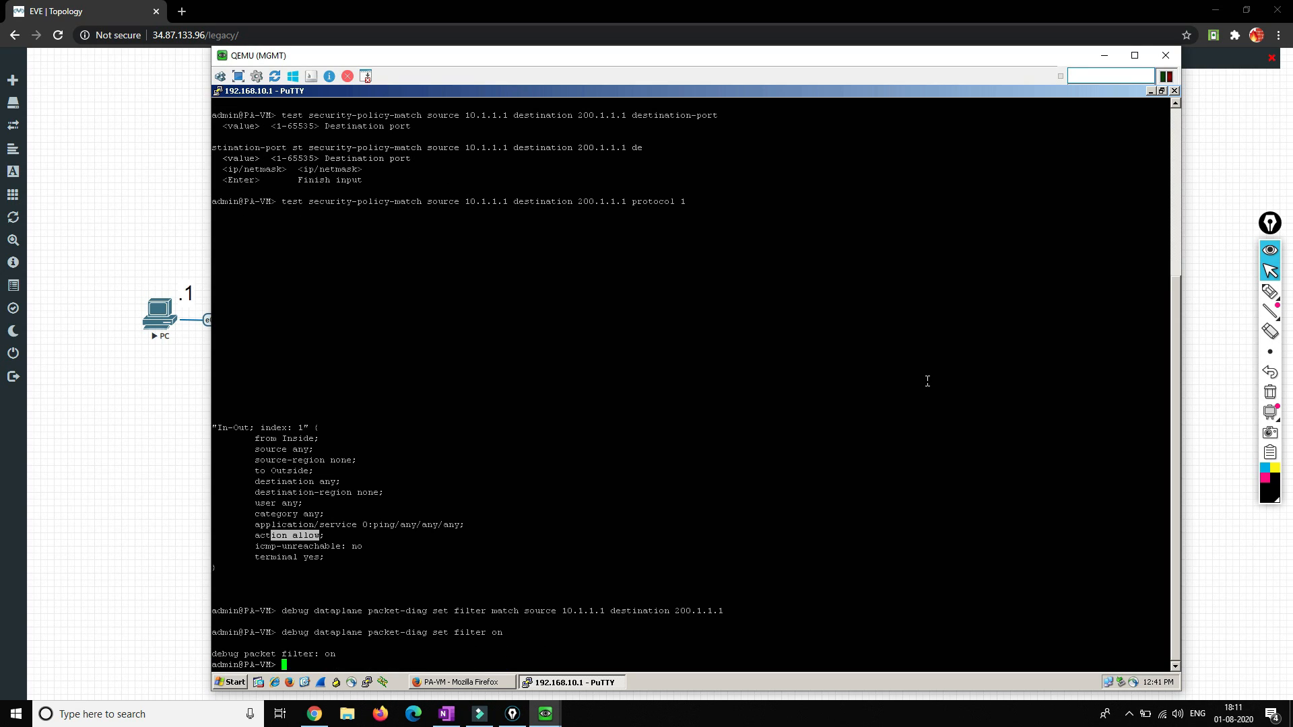
{"action": "key", "text": "Return"}
{"action": "key", "text": "Return"}
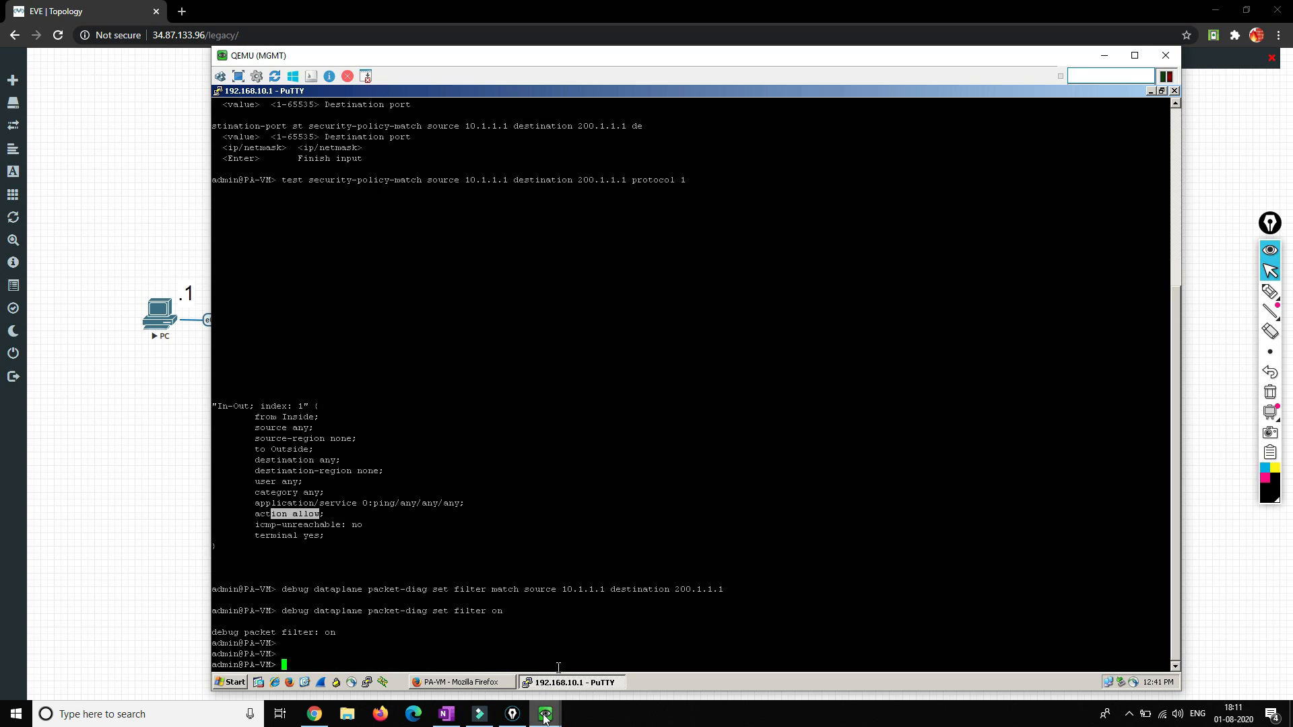
- Re-run the PC's ping to 200.1.1.1 to generate filtered traffic
{"action": "mouse_move", "coordinate": [546, 720]}
{"action": "left_click", "coordinate": [551, 687]}
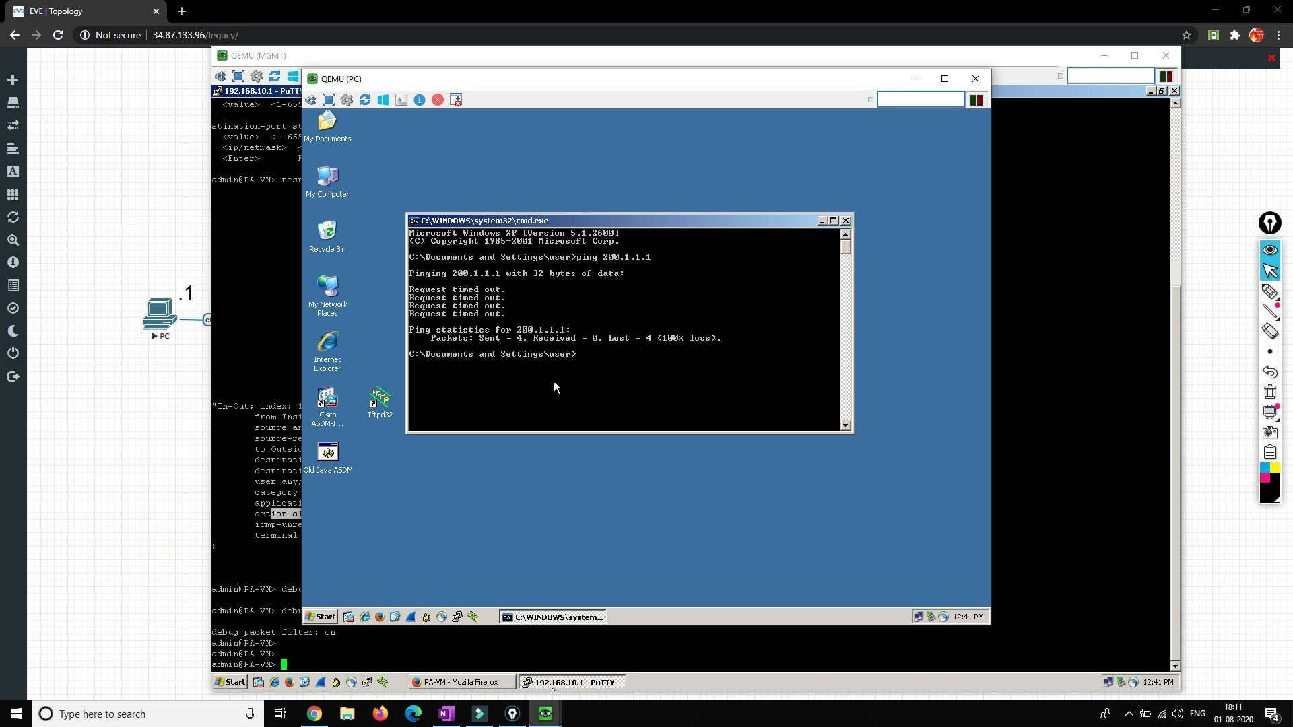
{"action": "key", "text": "Up"}
{"action": "key", "text": "Return"}
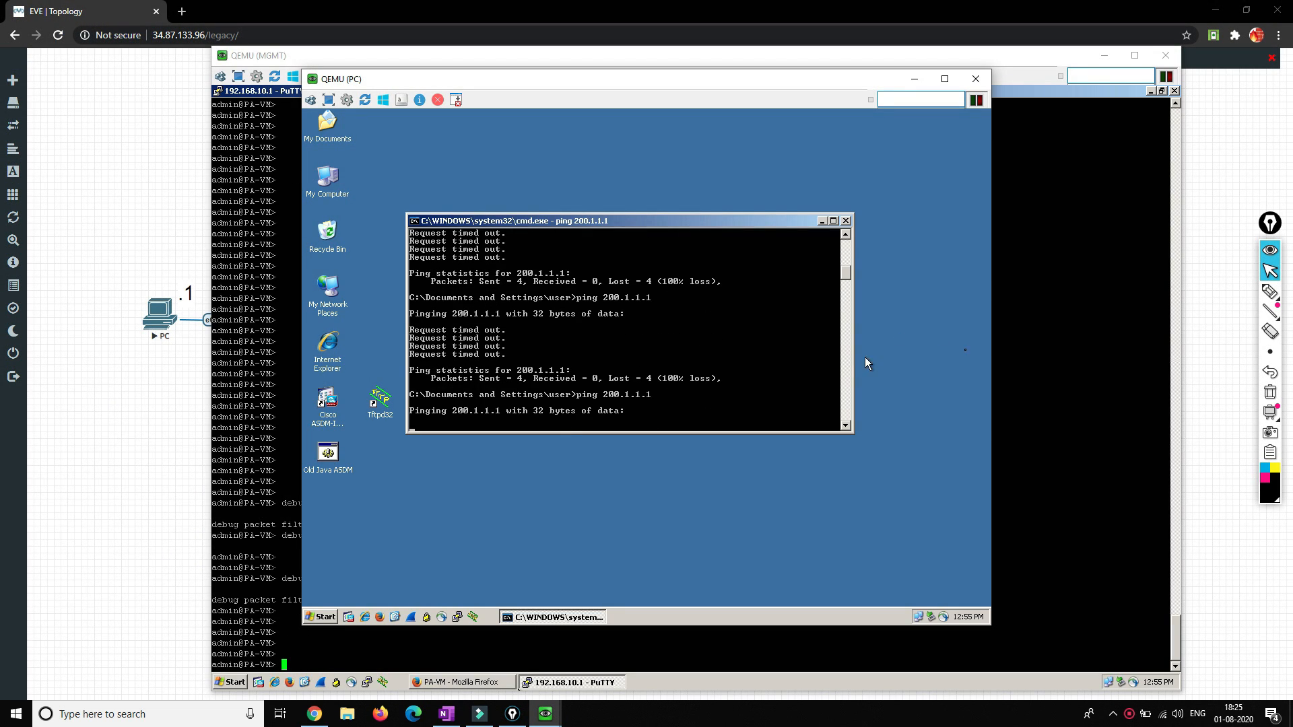
{"action": "left_click", "coordinate": [1071, 359]}
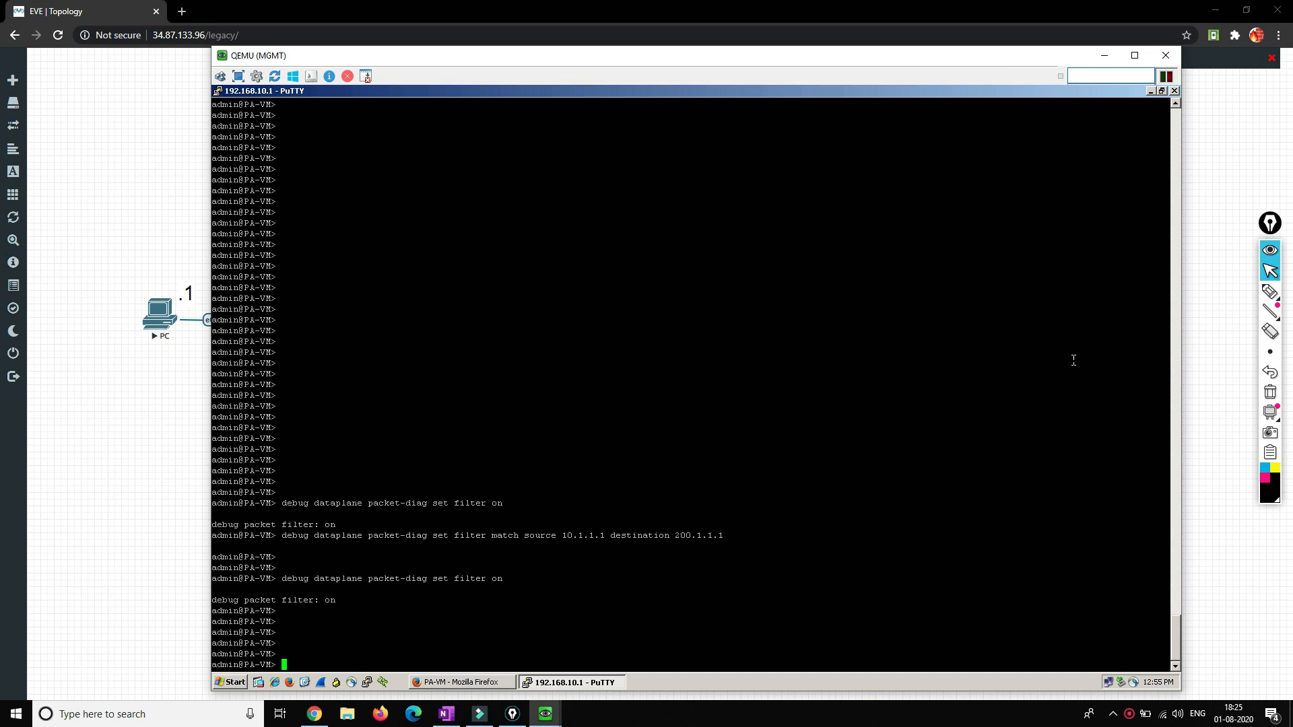
{"action": "type", "text": "show co"}
- Run show counter global filter packet-filter yes severity drop
{"action": "key", "text": "Tab"}
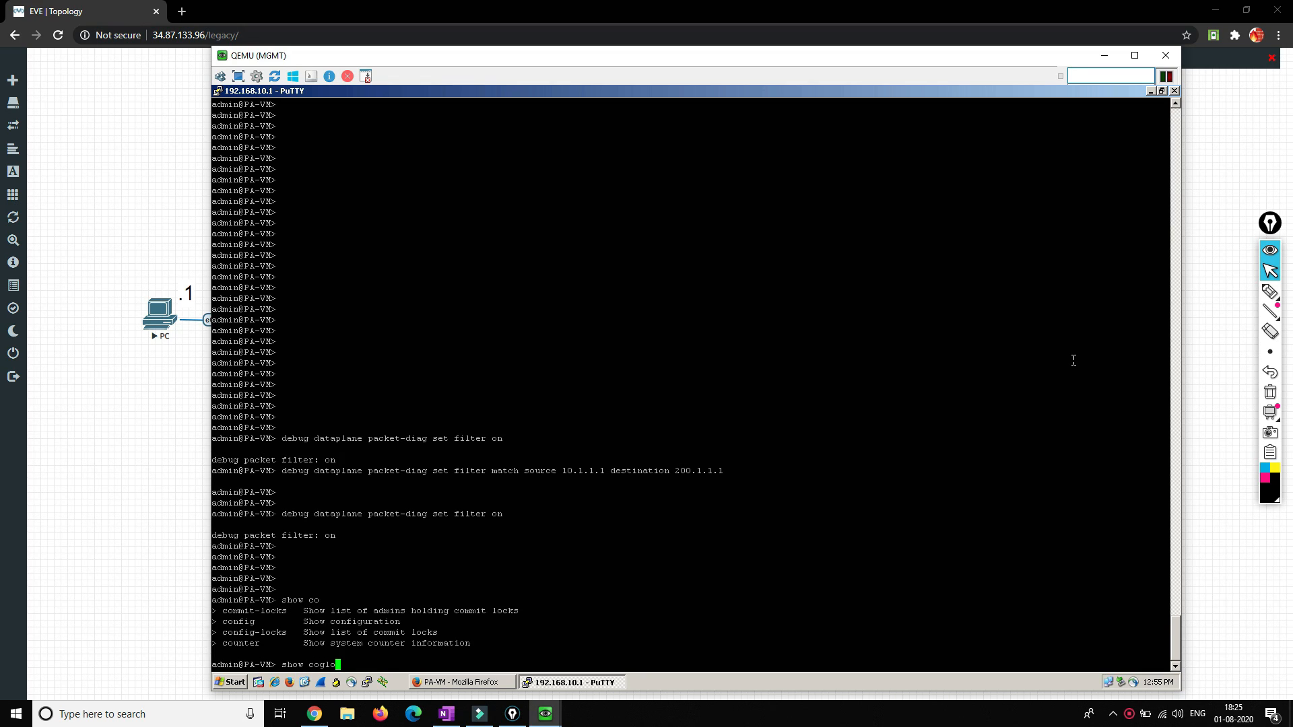
{"action": "type", "text": "u"}
{"action": "key", "text": "Tab"}
{"action": "type", "text": "global filter pac"}
{"action": "key", "text": "Tab"}
{"action": "type", "text": "yes "}
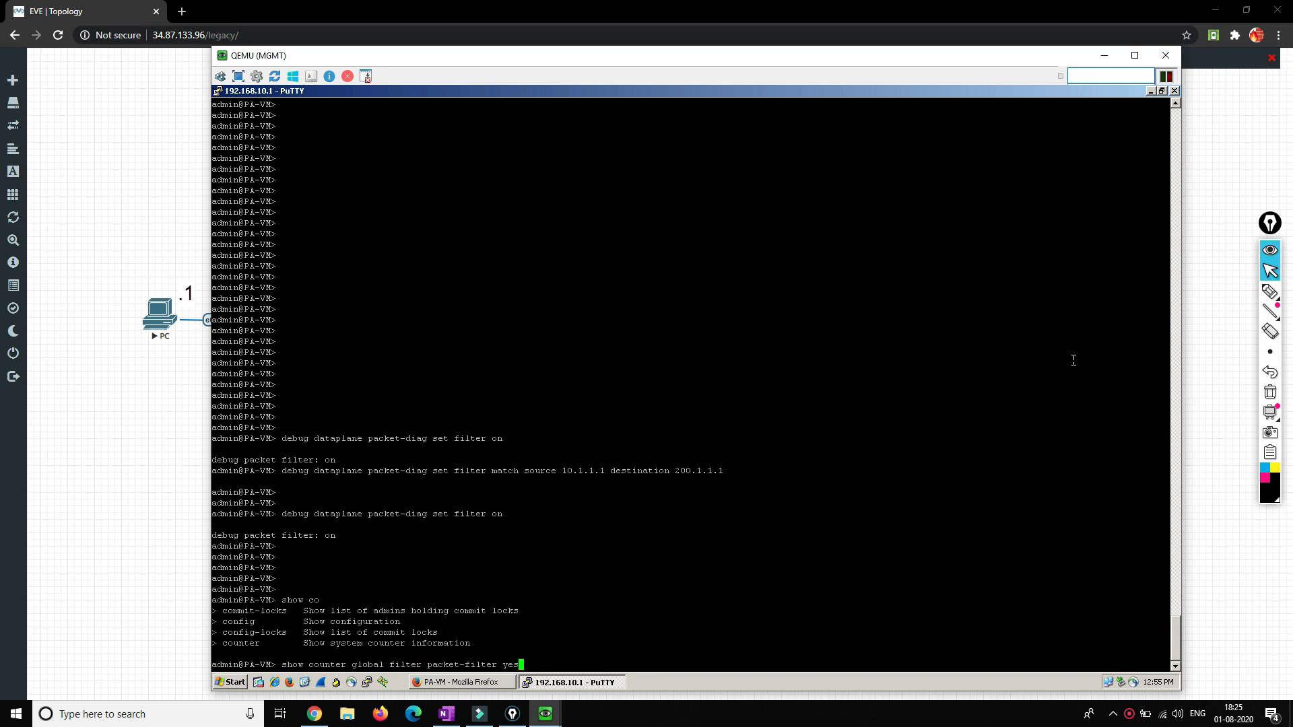
{"action": "type", "text": "severity drop"}
{"action": "key", "text": "Return"}
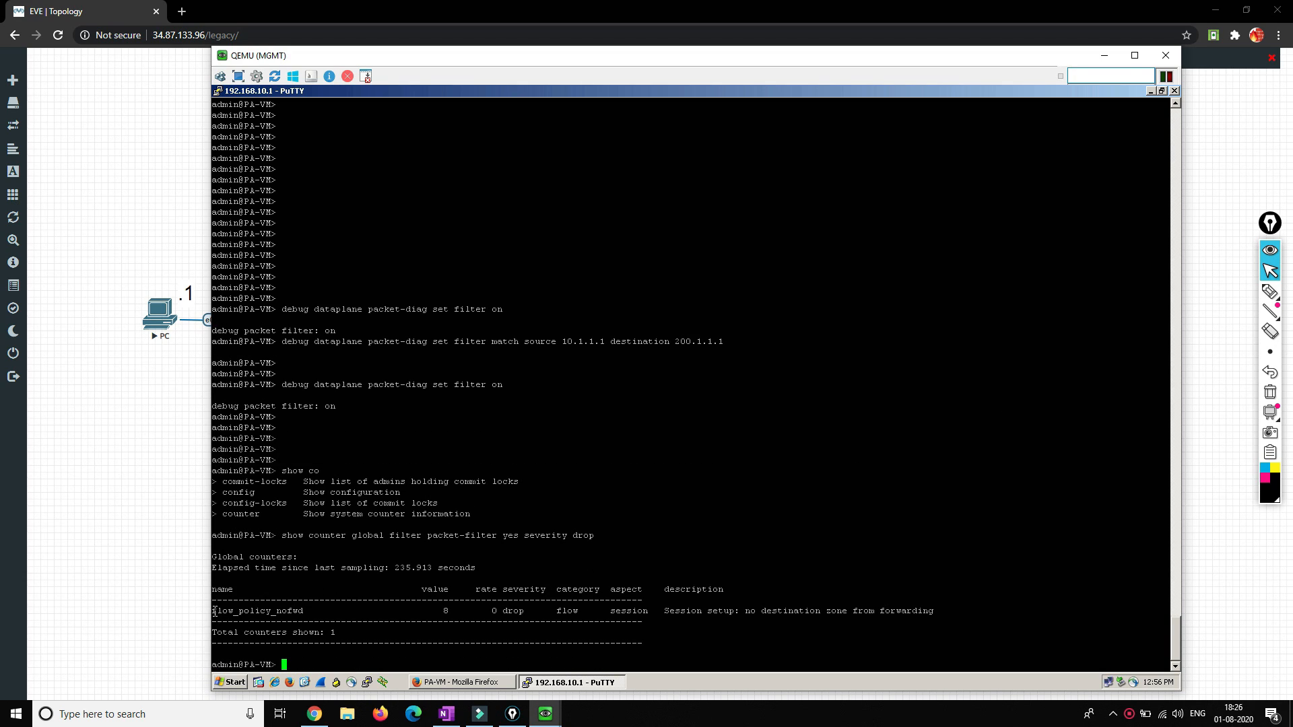
- Highlight the flow_policy_nofwd counter and its 'no destination zone from forwarding' reason
{"action": "left_click_drag", "start_coordinate": [214, 609], "coordinate": [301, 610]}
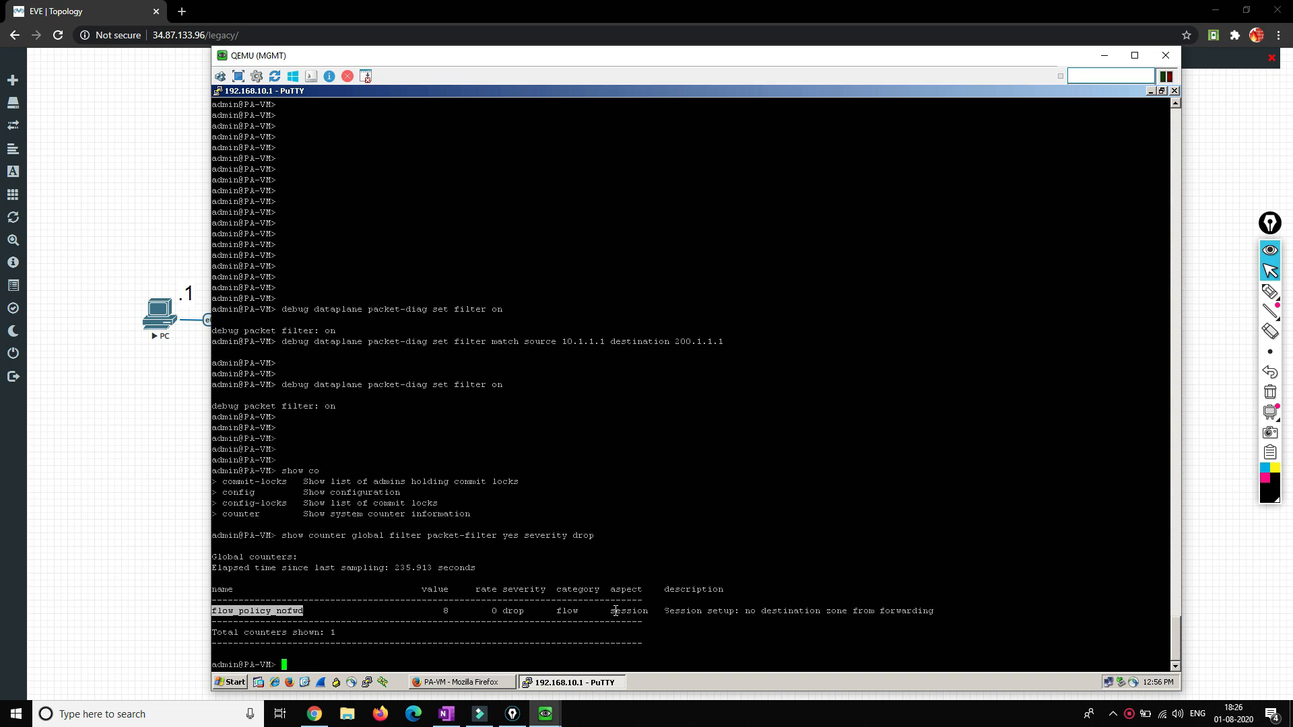
{"action": "left_click_drag", "start_coordinate": [666, 611], "coordinate": [731, 610]}
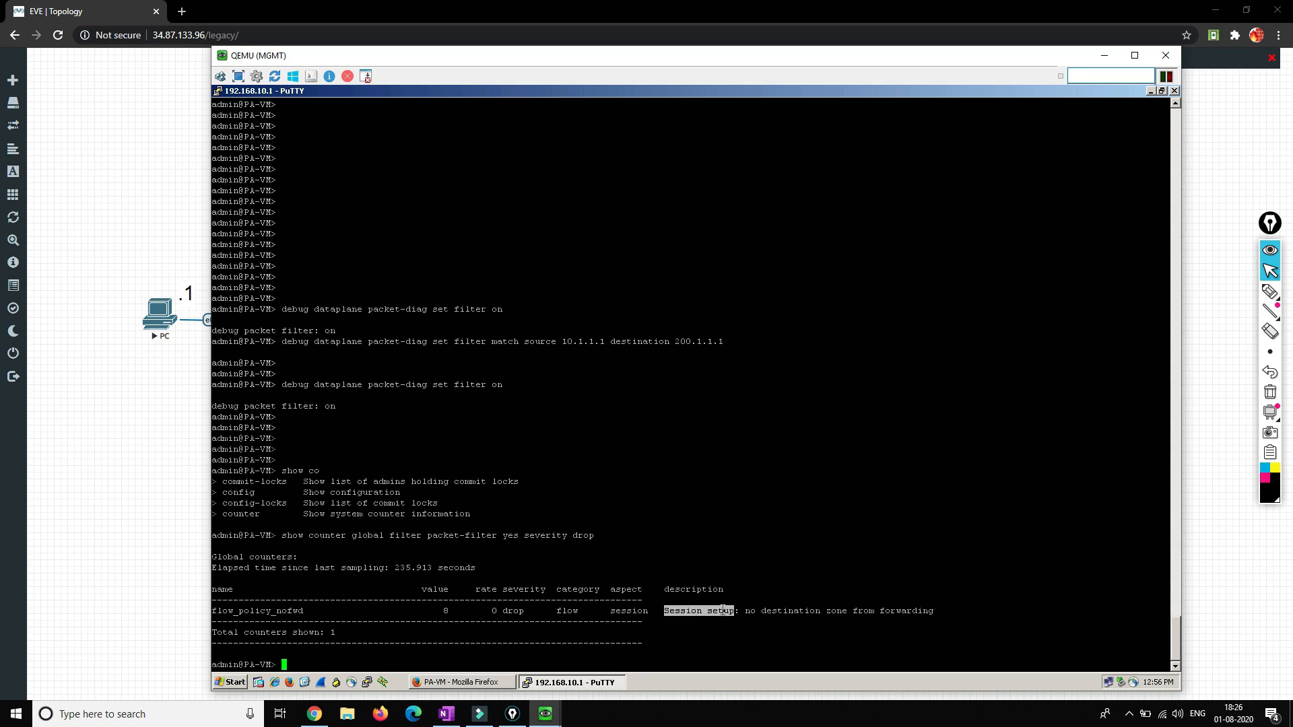
{"action": "left_click_drag", "start_coordinate": [743, 611], "coordinate": [925, 609]}
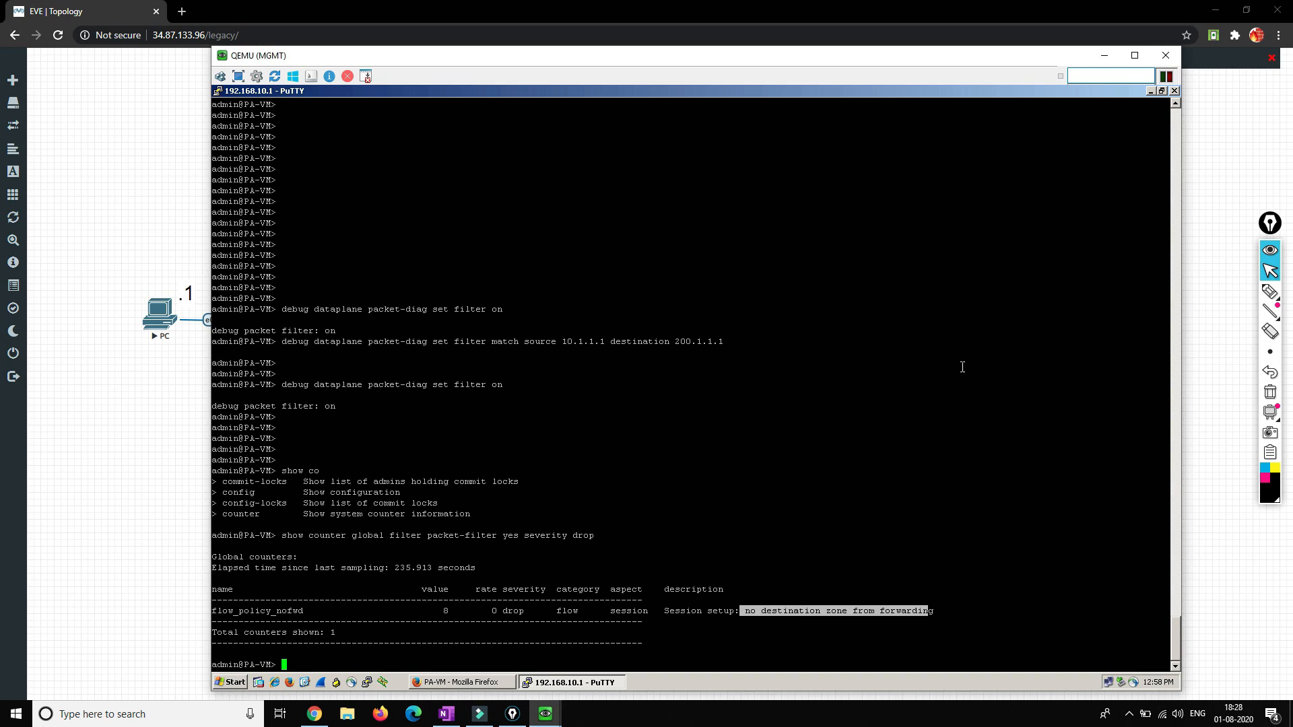
- Run test routing fib-lookup ip 200.1.1.1, listing the available options
{"action": "type", "text": "test"}
{"action": "type", "text": "routing"}
{"action": "key", "text": "question"}
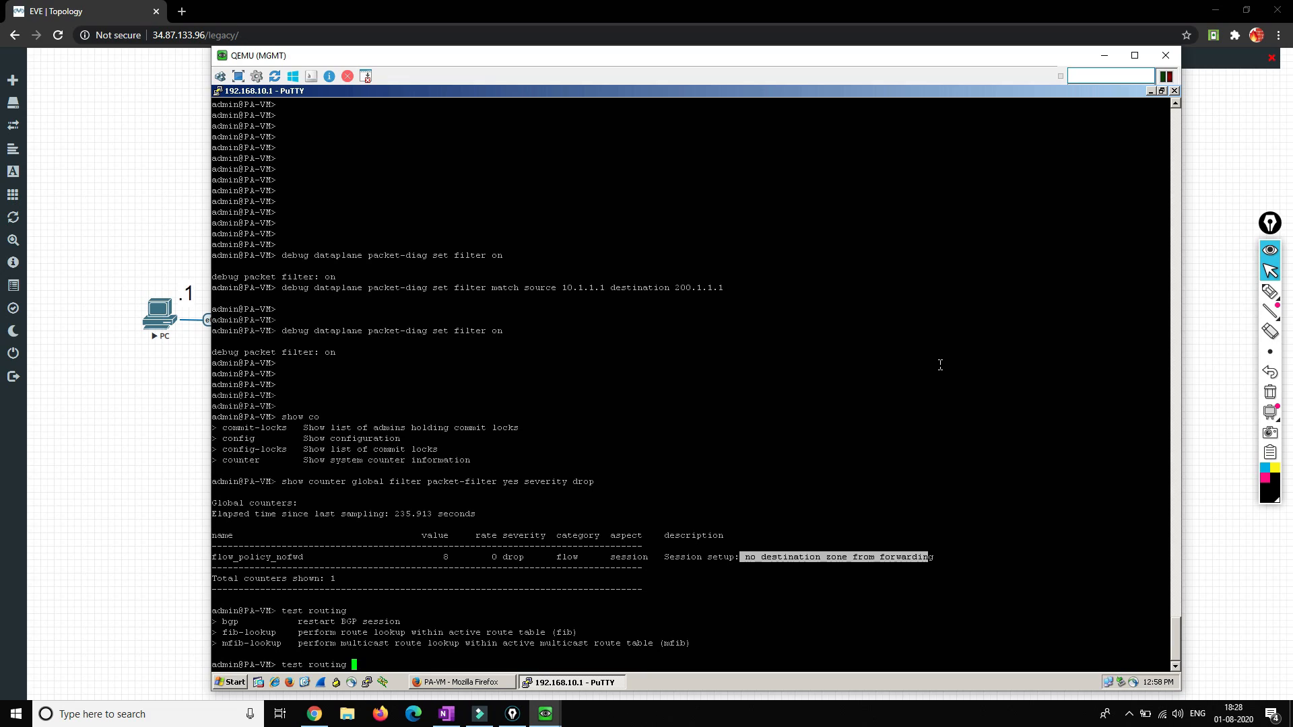
{"action": "type", "text": "fib-lookup"}
{"action": "key", "text": "question"}
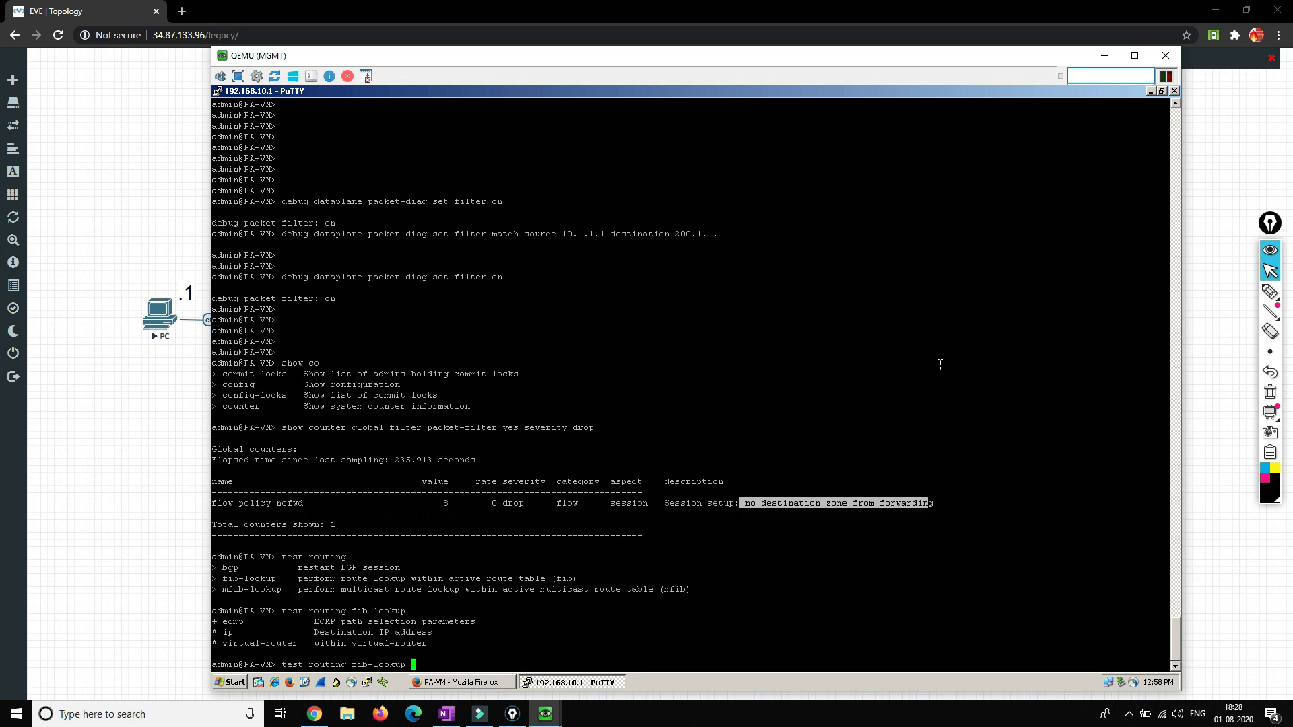
{"action": "type", "text": "ip 200.1.1.1"}
{"action": "key", "text": "Return"}
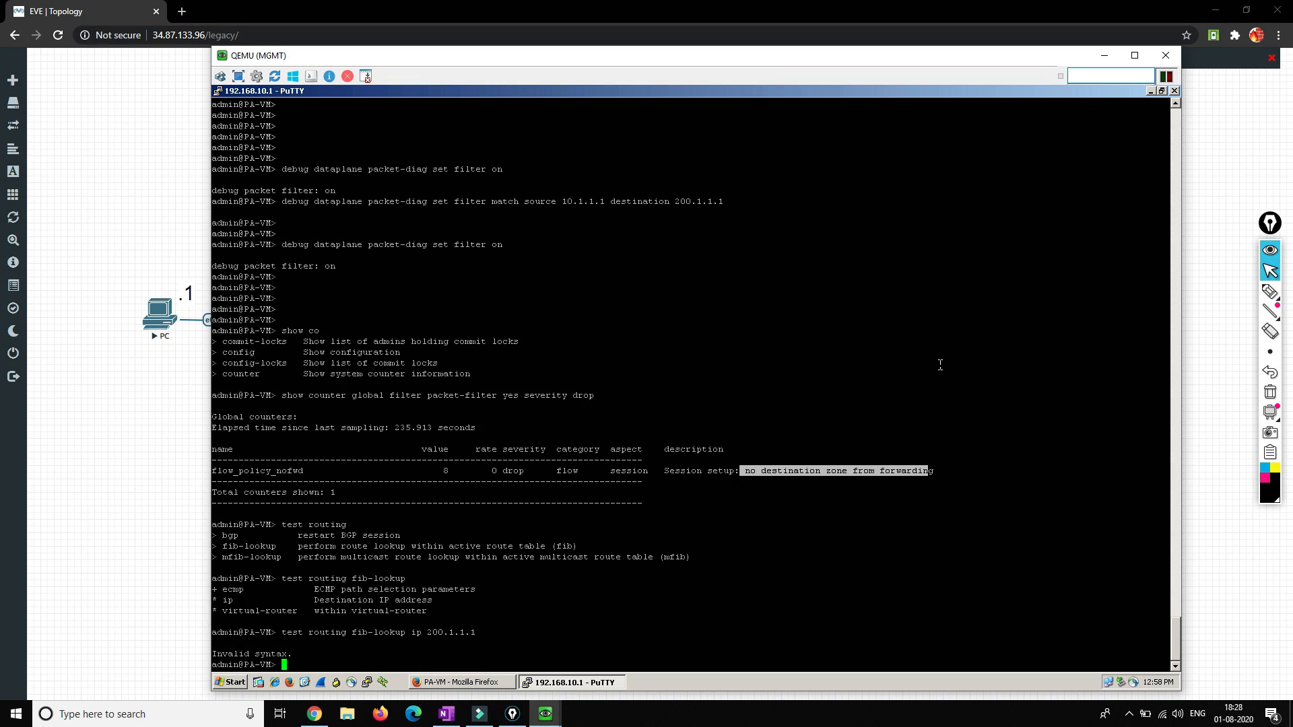
- Repeat the lookup with virtual-router default and highlight the 'route not found' result
{"action": "key", "text": "Up"}
{"action": "type", "text": "/"}
{"action": "key", "text": "BackSpace"}
{"action": "key", "text": "question"}
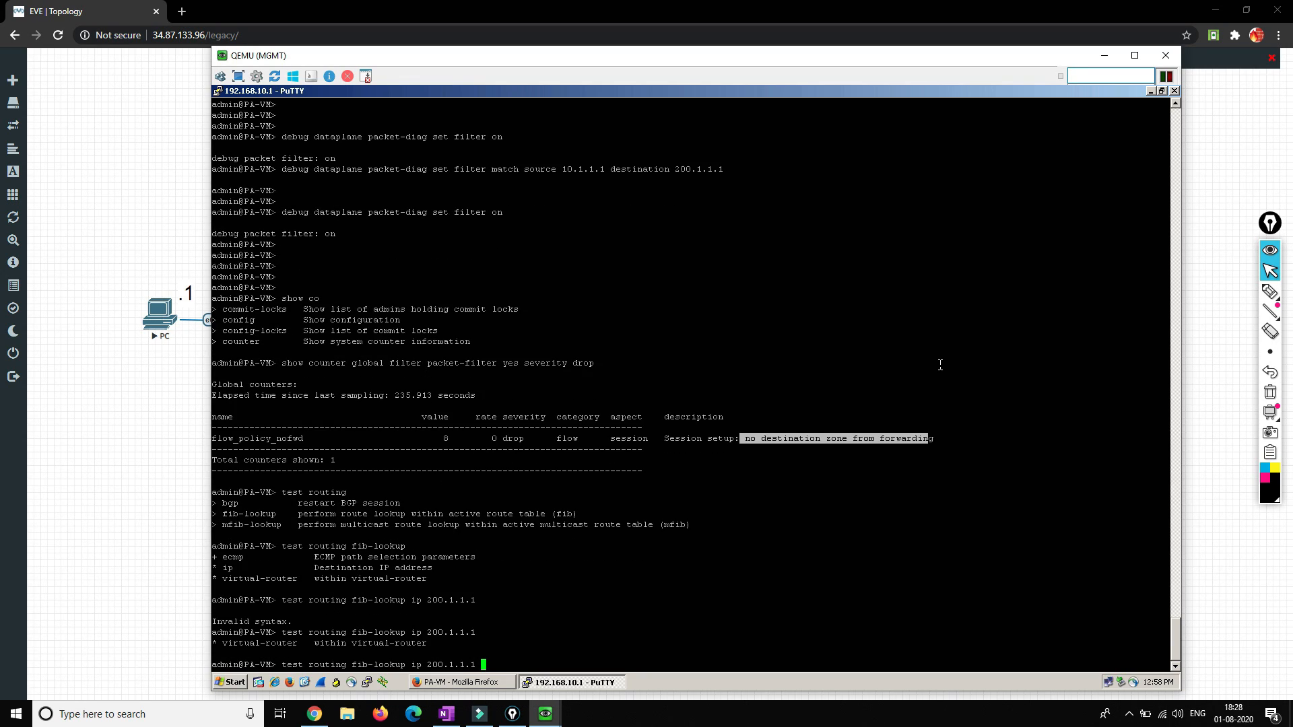
{"action": "type", "text": "vi"}
{"action": "key", "text": "Tab"}
{"action": "type", "text": "de"}
{"action": "key", "text": "Tab"}
{"action": "key", "text": "Return"}
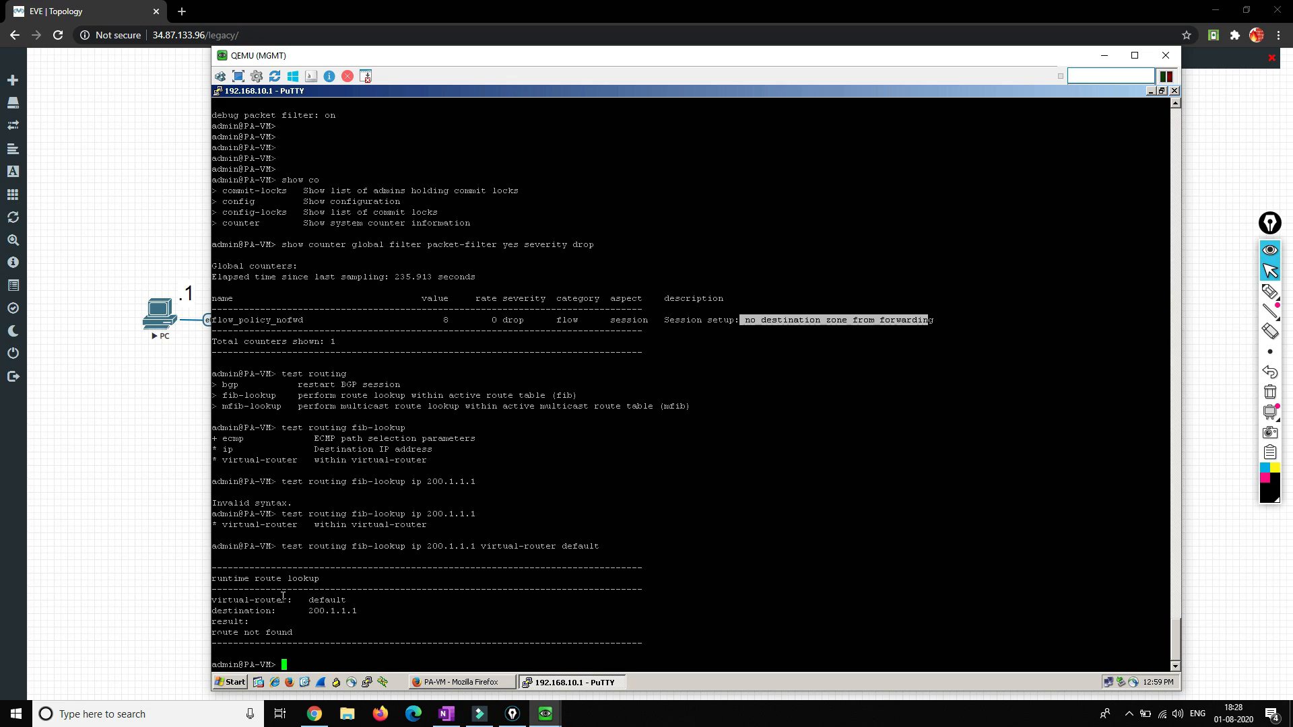
{"action": "left_click_drag", "start_coordinate": [222, 632], "coordinate": [247, 631]}
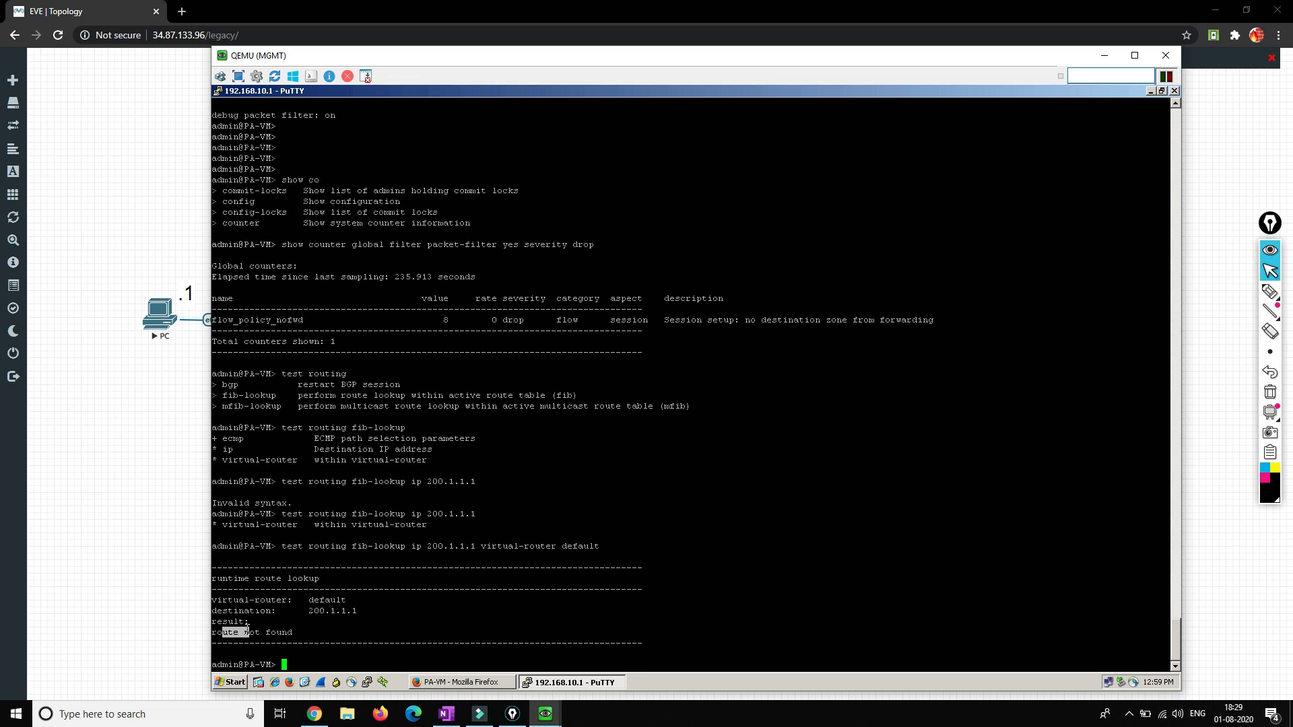
{"action": "left_click", "coordinate": [450, 683]}
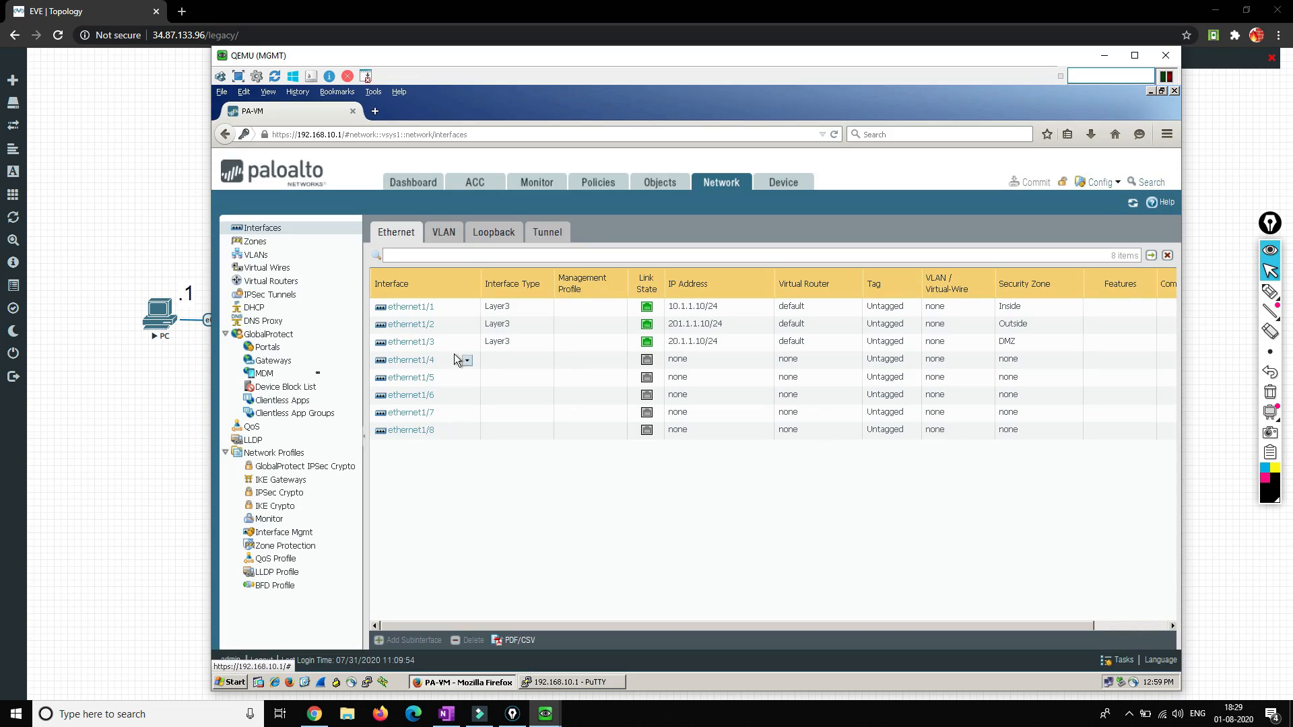
- Open the 'default' router under Network > Virtual Routers, checking the PC console and topology behind
{"action": "left_click", "coordinate": [271, 283]}
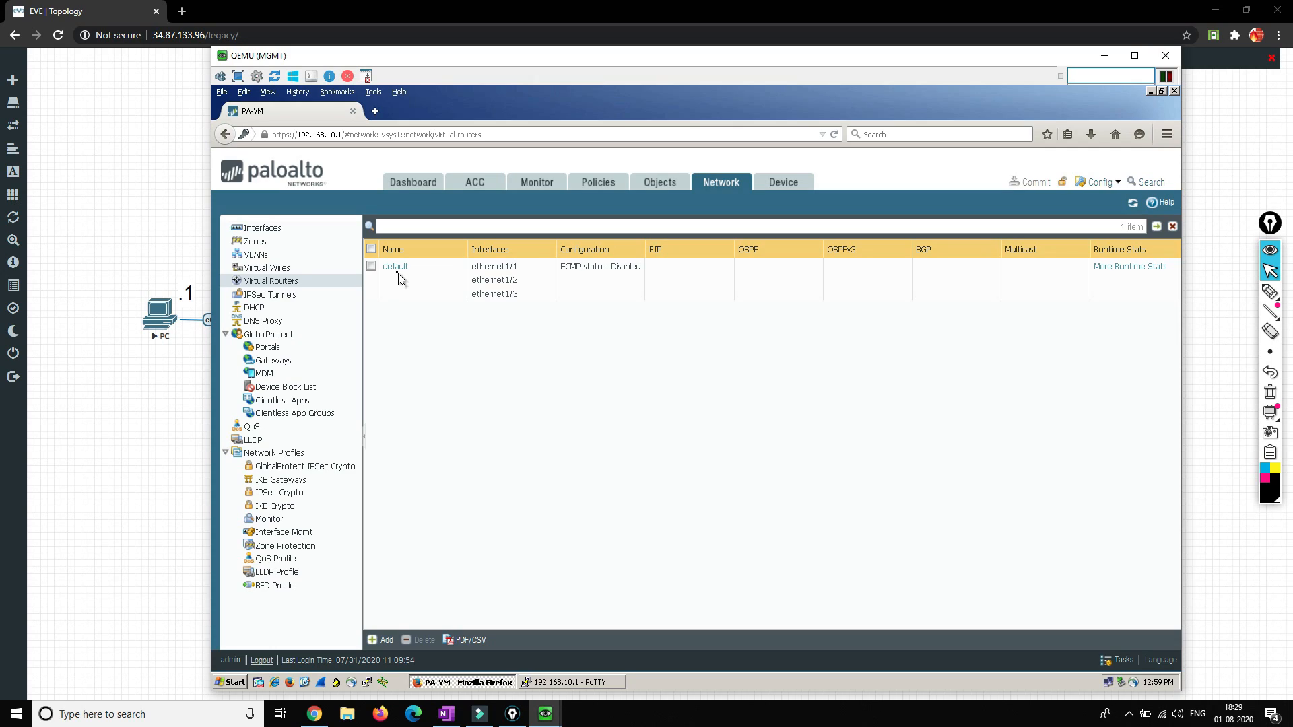
{"action": "left_click", "coordinate": [396, 271]}
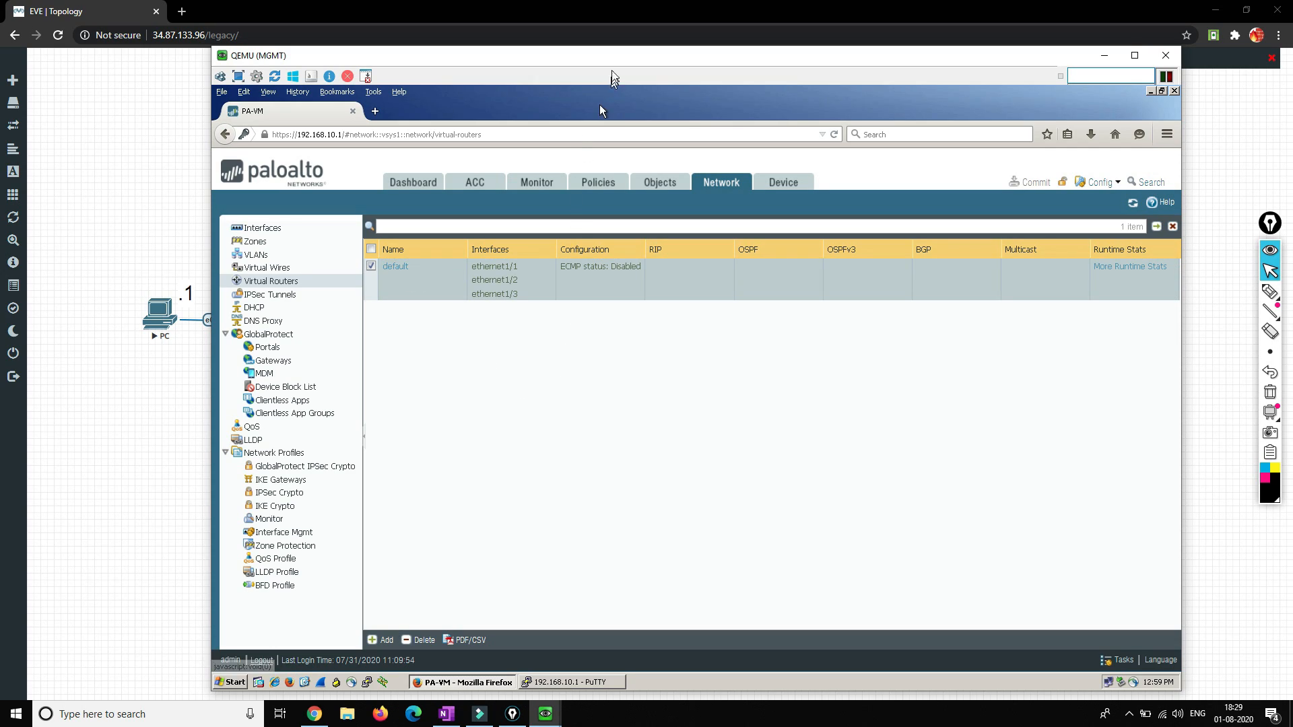
{"action": "left_click_drag", "start_coordinate": [608, 87], "coordinate": [568, 440]}
{"action": "left_click_drag", "start_coordinate": [658, 265], "coordinate": [627, 175]}
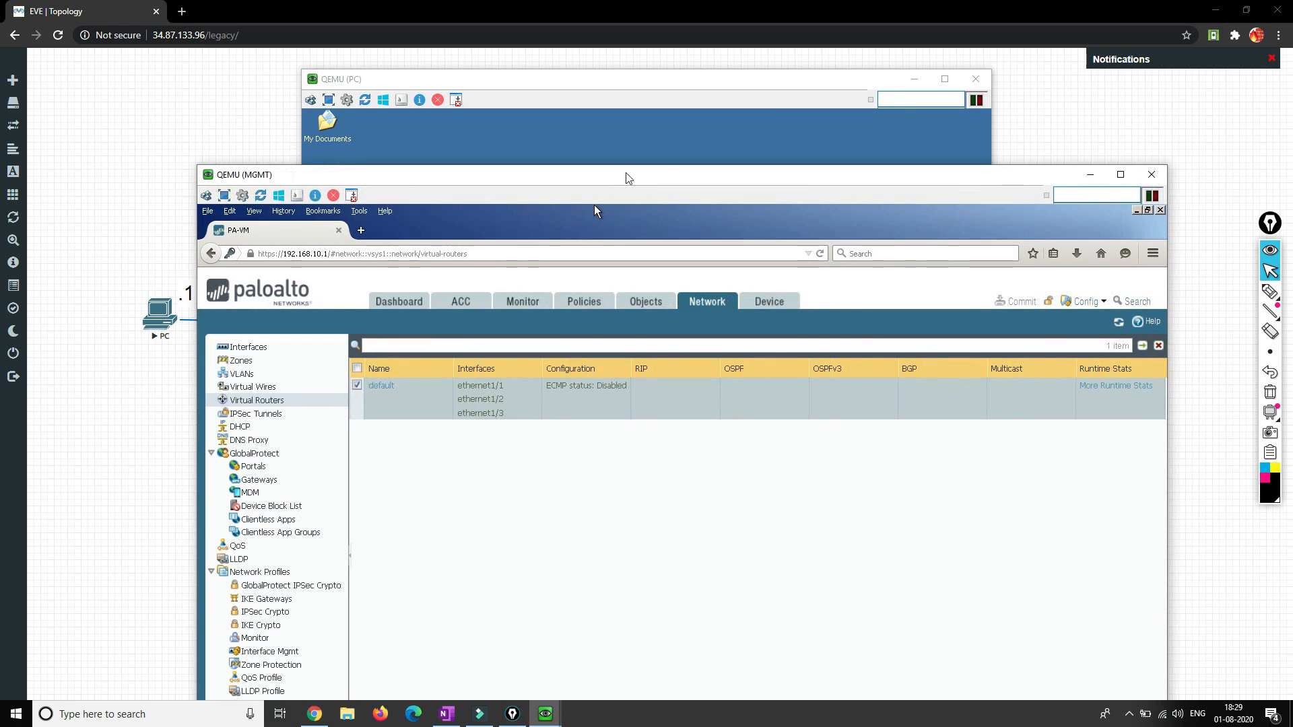
{"action": "left_click", "coordinate": [915, 79]}
{"action": "left_click_drag", "start_coordinate": [859, 176], "coordinate": [850, 390]}
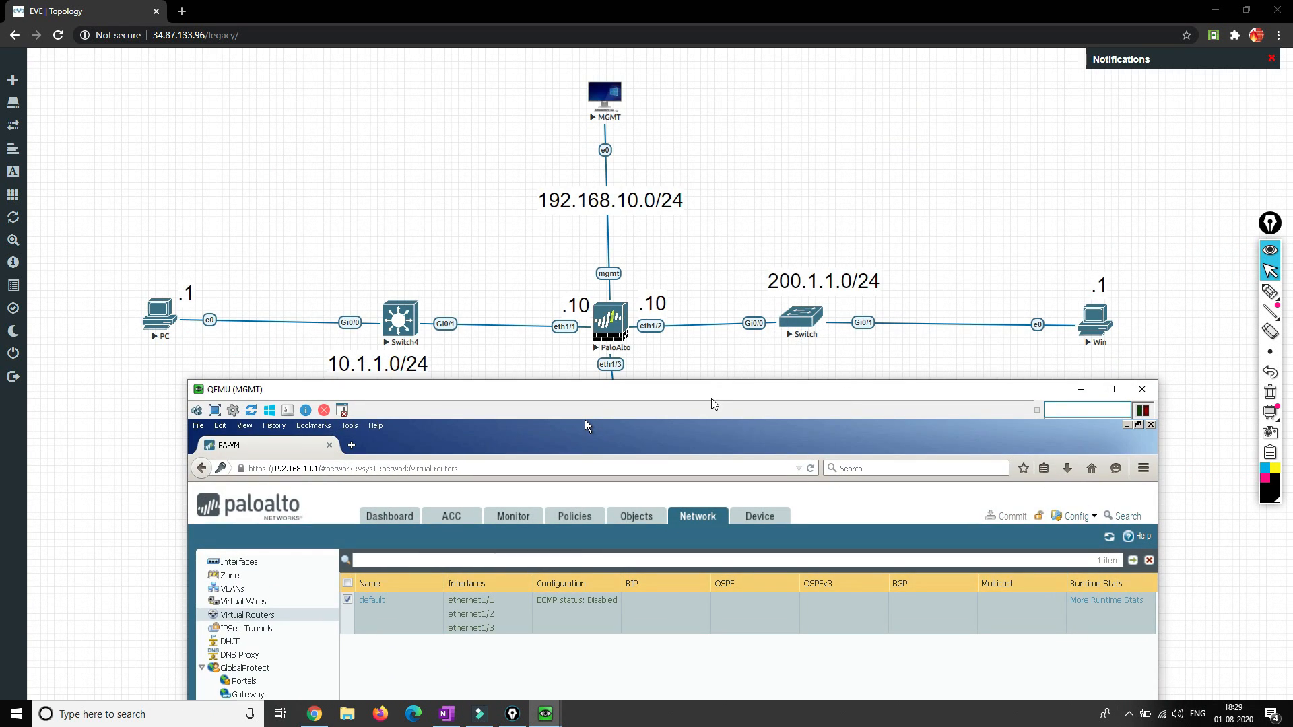
{"action": "left_click_drag", "start_coordinate": [715, 400], "coordinate": [690, 68]}
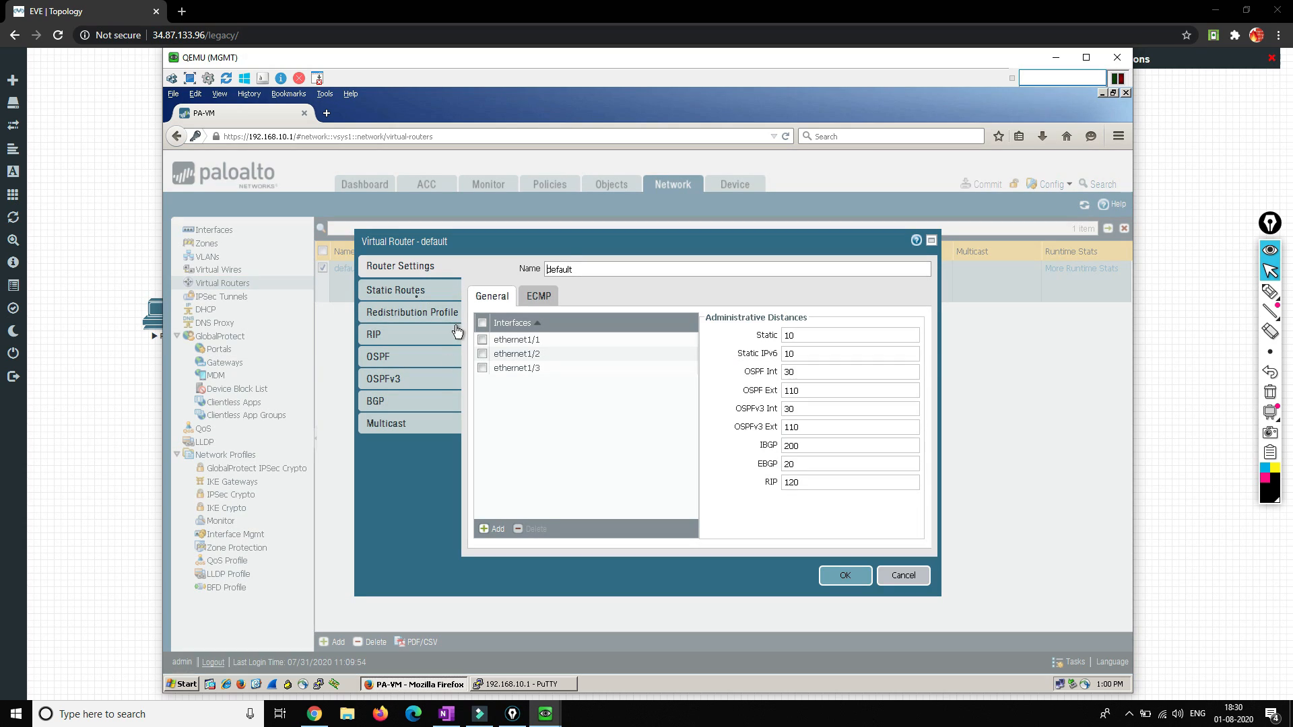
- Add a new IPv4 static route named net-2 with destination 200.1.1.0/24
{"action": "left_click", "coordinate": [415, 292]}
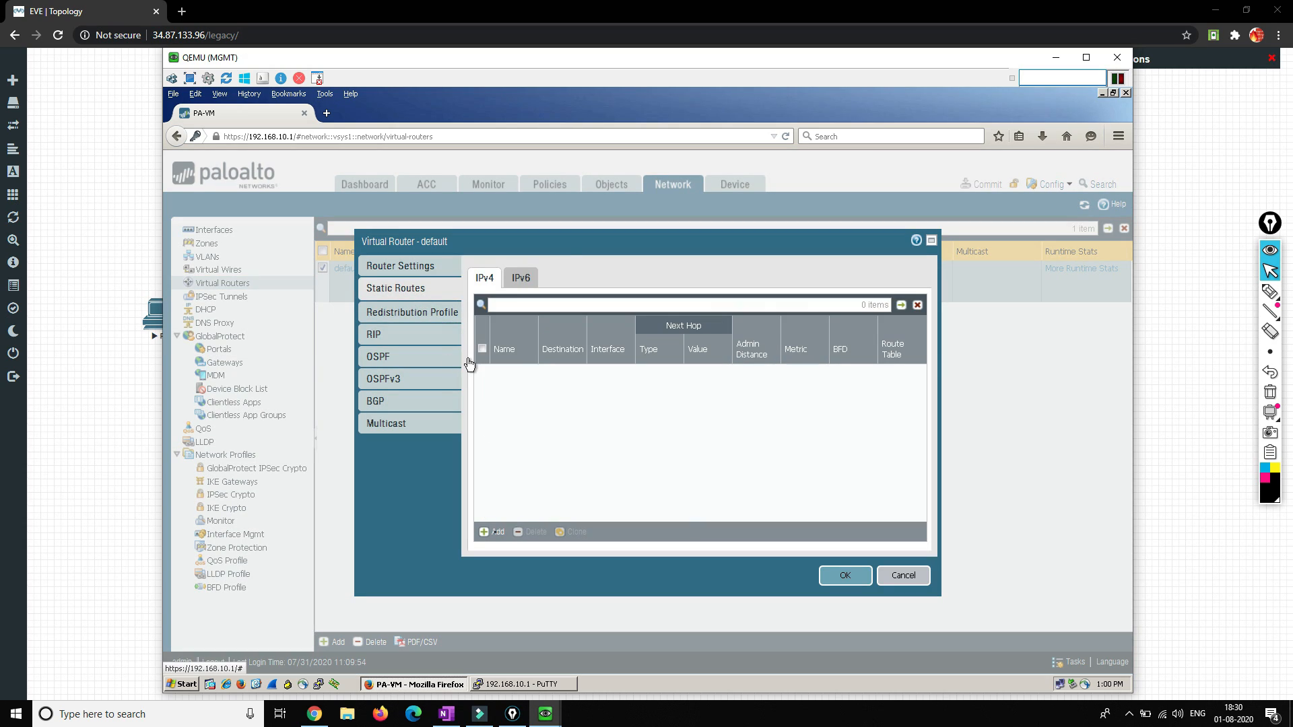
{"action": "left_click", "coordinate": [496, 533]}
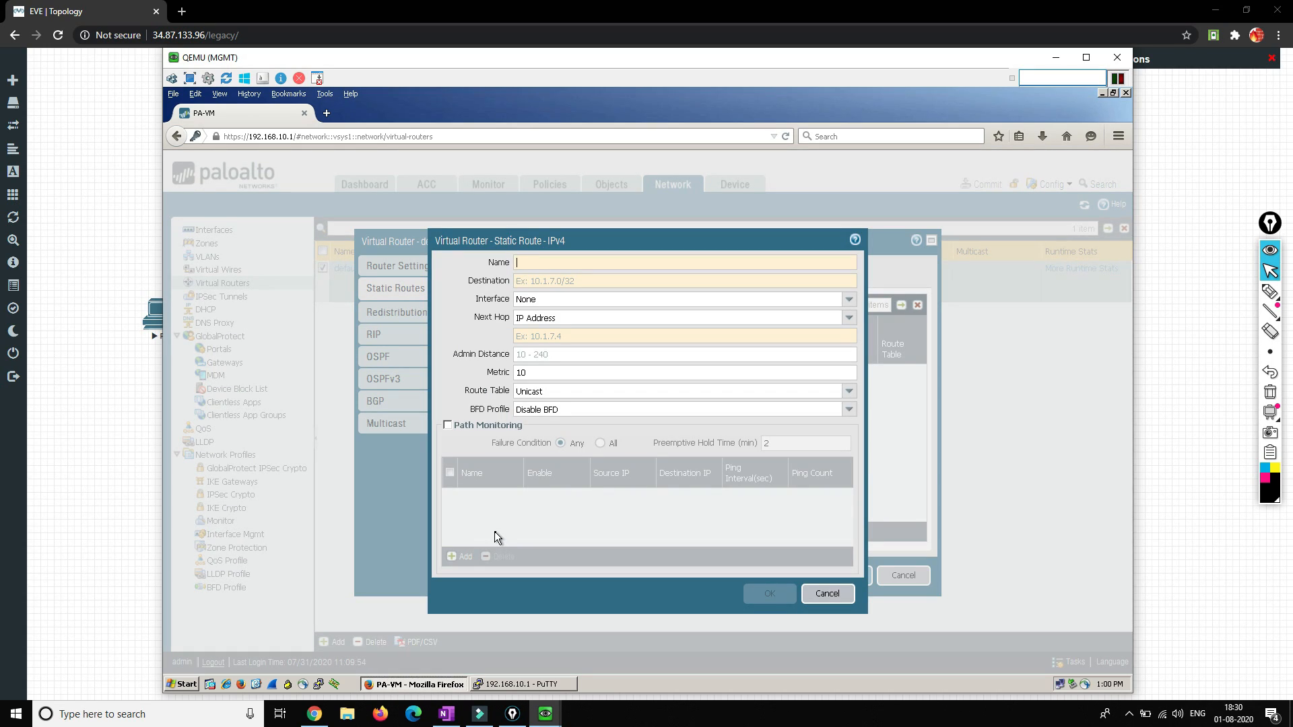
{"action": "type", "text": "net-"}
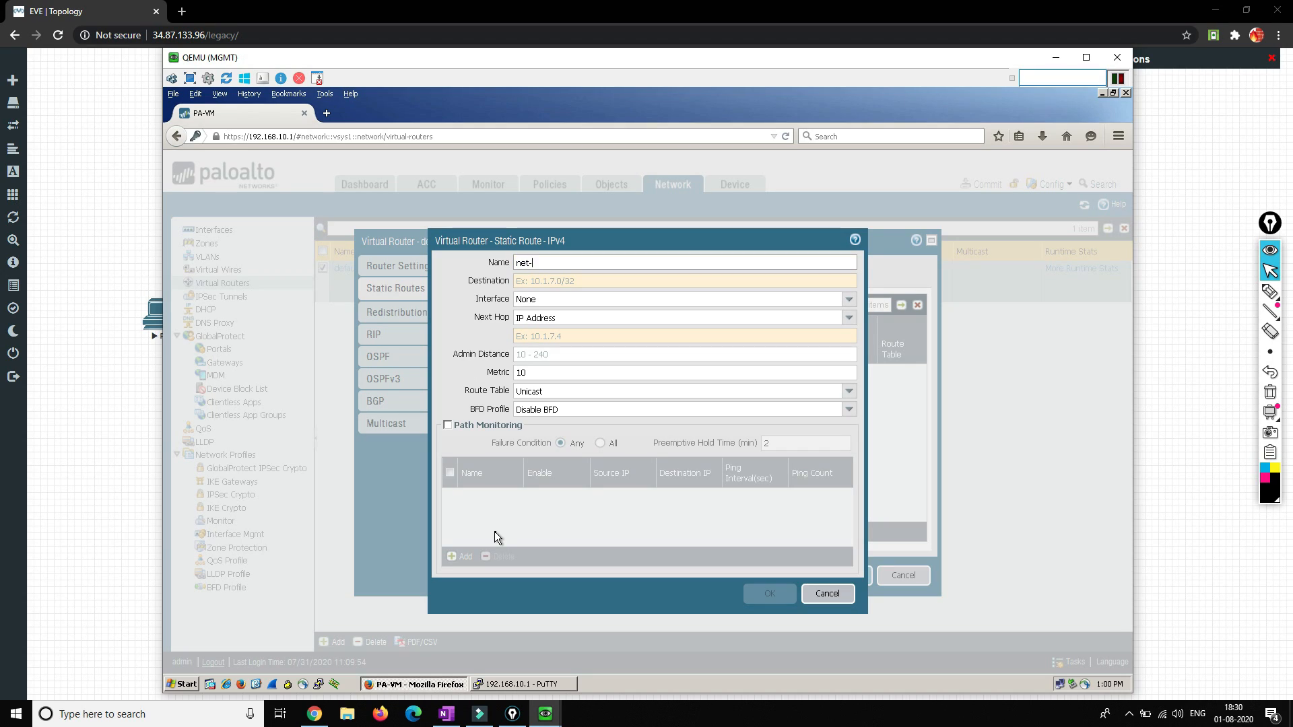
{"action": "type", "text": "2"}
{"action": "key", "text": "Tab"}
{"action": "type", "text": "2"}
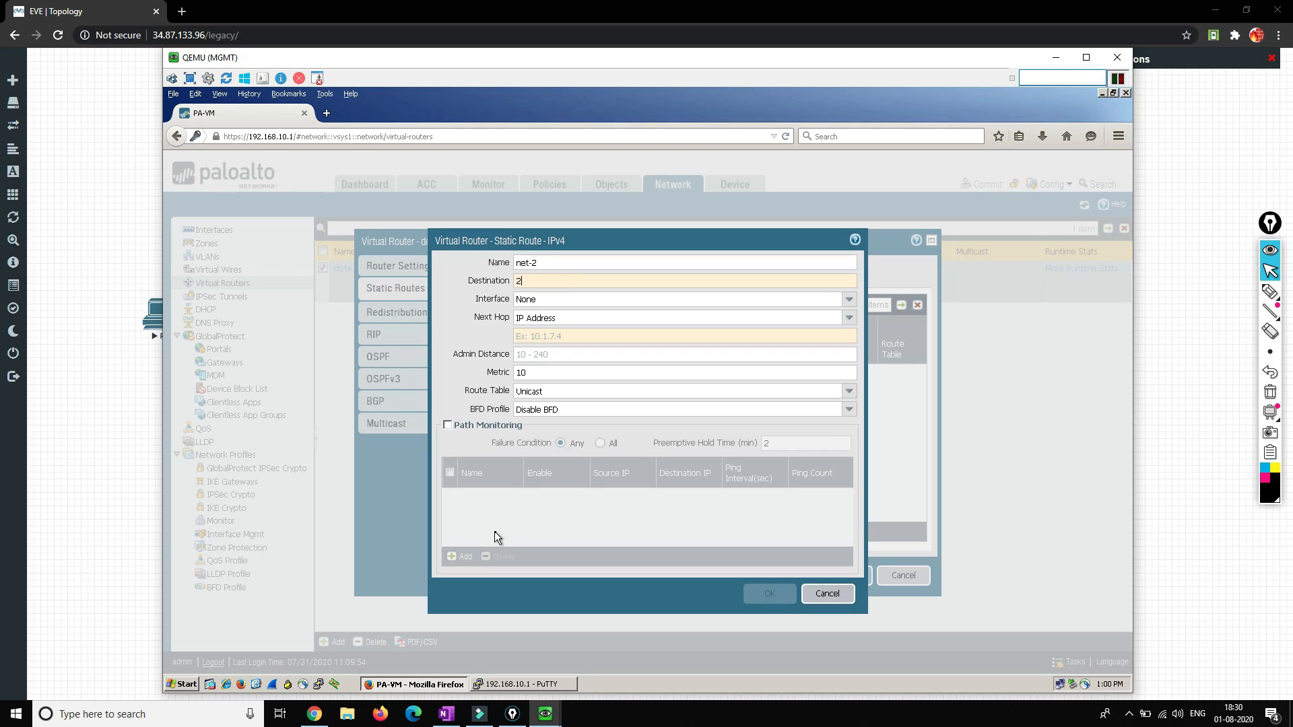
{"action": "type", "text": "00.1.1."}
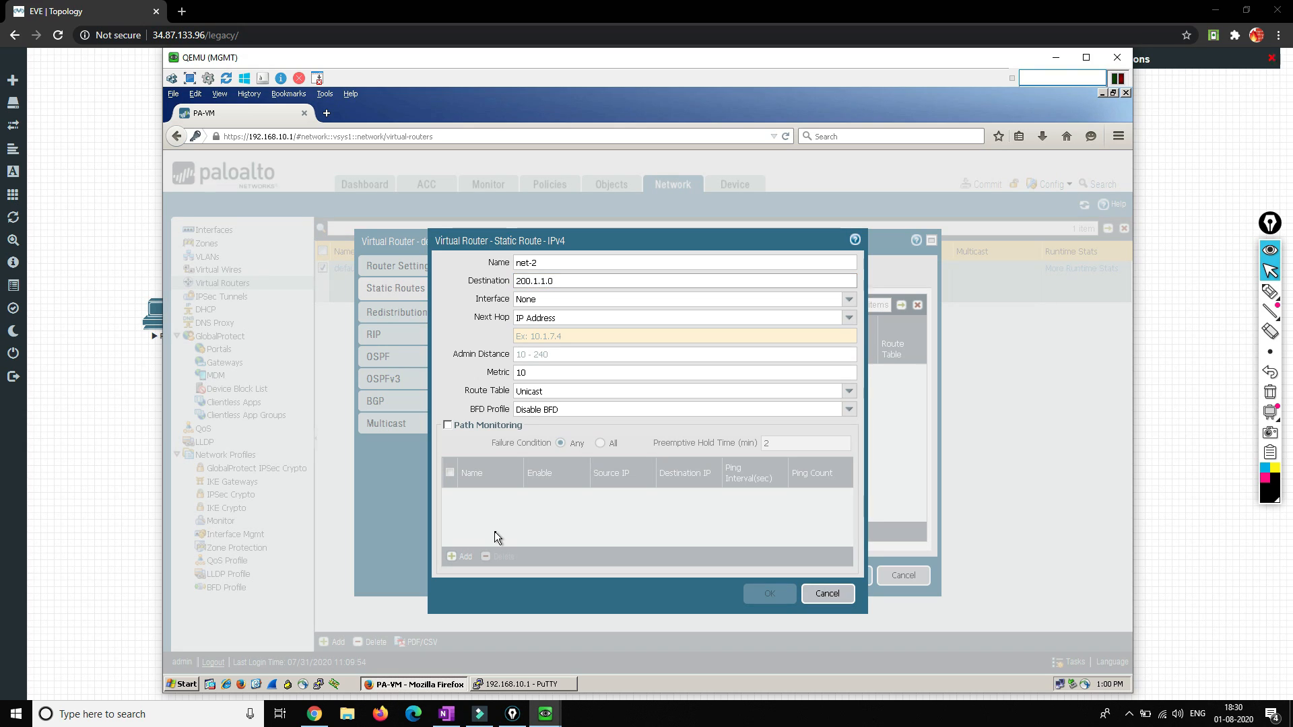
{"action": "type", "text": "0/24"}
{"action": "key", "text": "Tab"}
- Set the net-2 route's interface to ethernet1/2 and next hop 201.1.1.1, and save it
{"action": "left_click", "coordinate": [850, 299]}
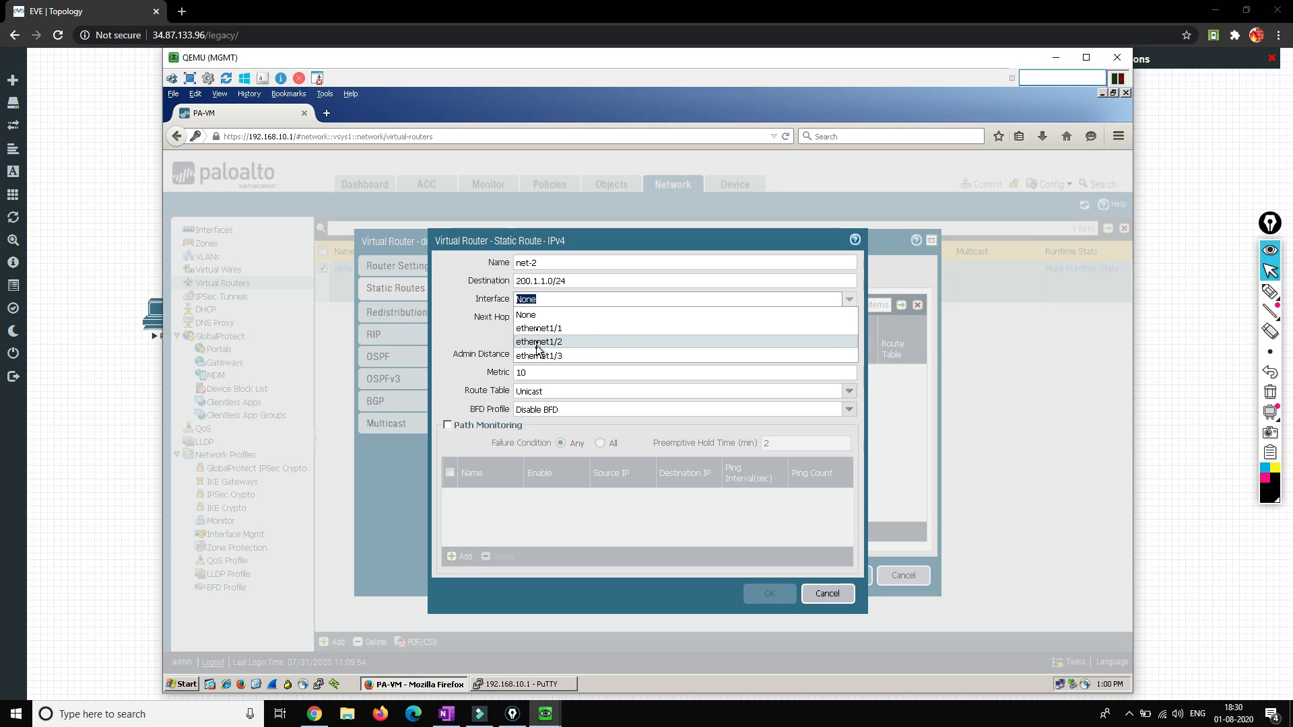
{"action": "left_click", "coordinate": [537, 343]}
{"action": "left_click_drag", "start_coordinate": [491, 59], "coordinate": [1079, 179]}
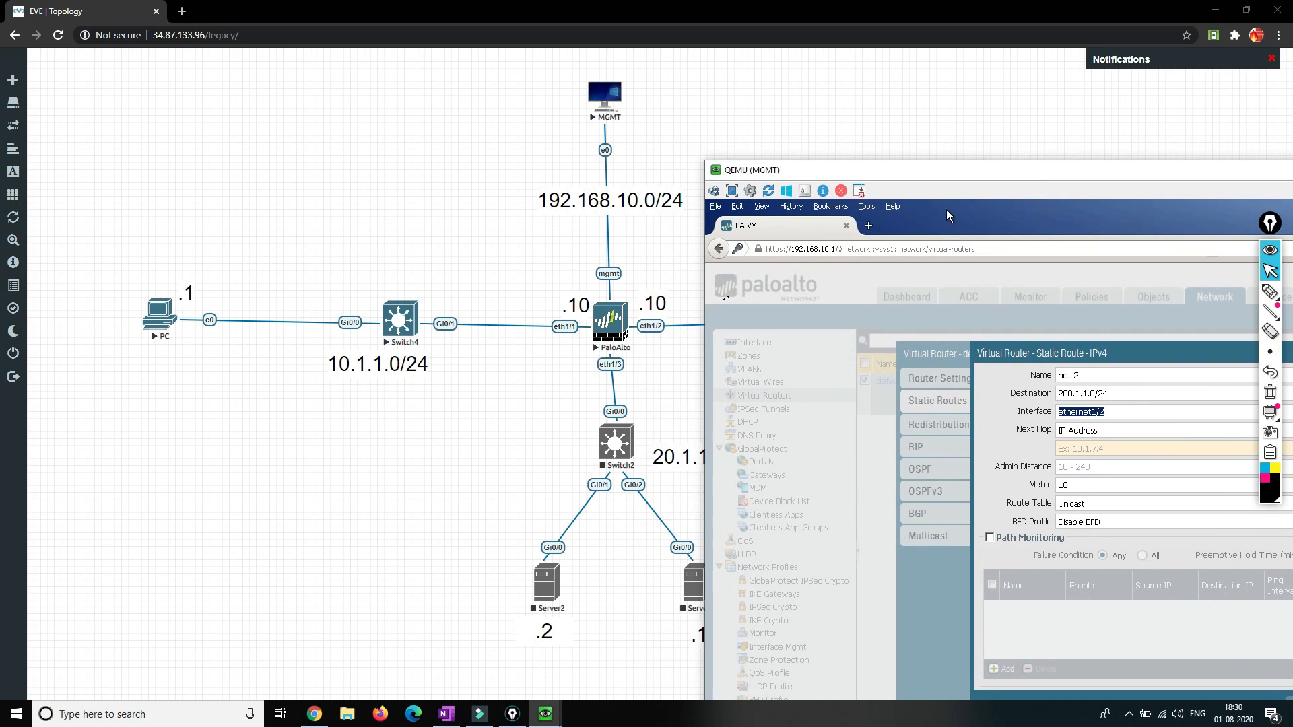
{"action": "left_click_drag", "start_coordinate": [739, 165], "coordinate": [215, 35]}
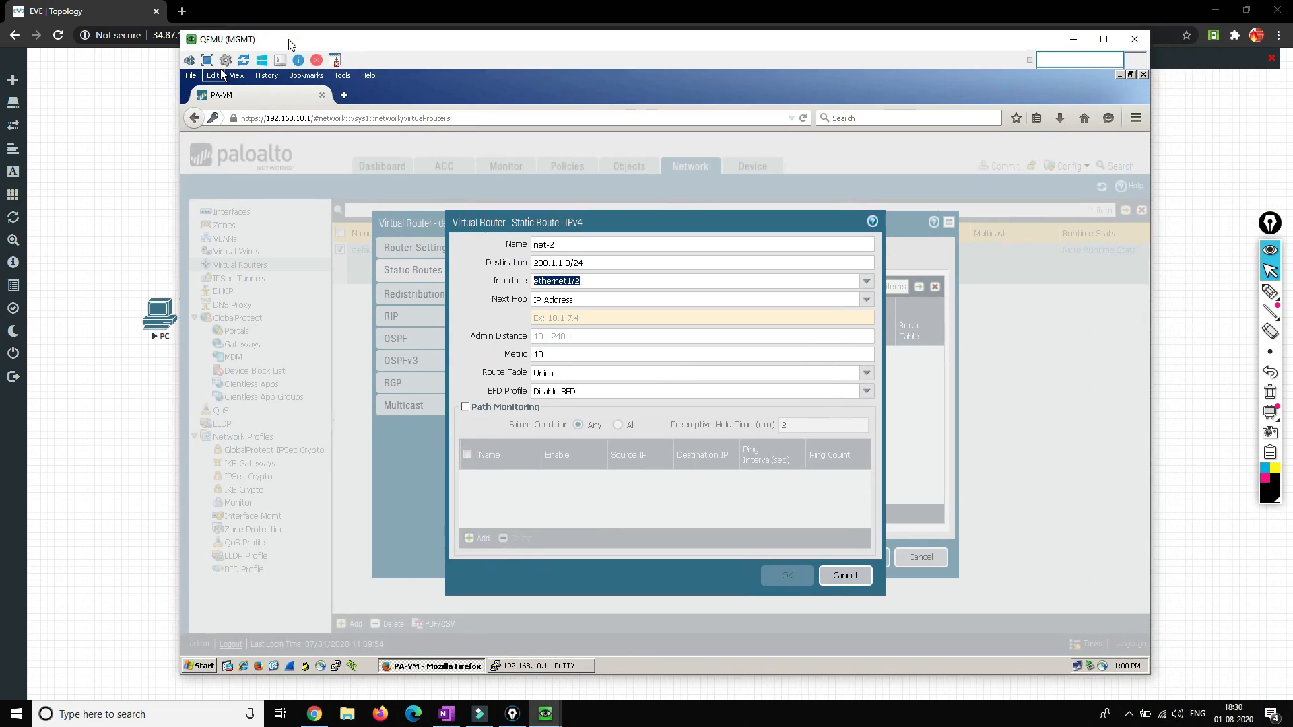
{"action": "left_click", "coordinate": [549, 318]}
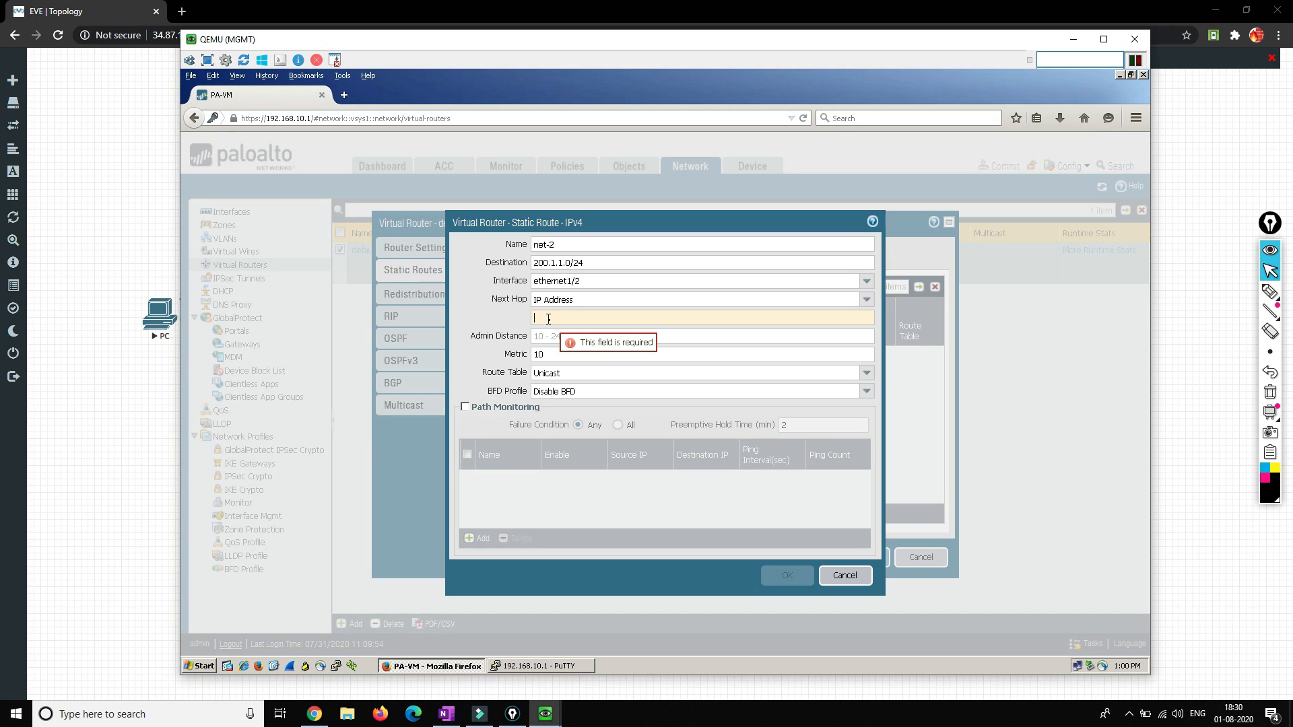
{"action": "type", "text": "20"}
{"action": "type", "text": "."}
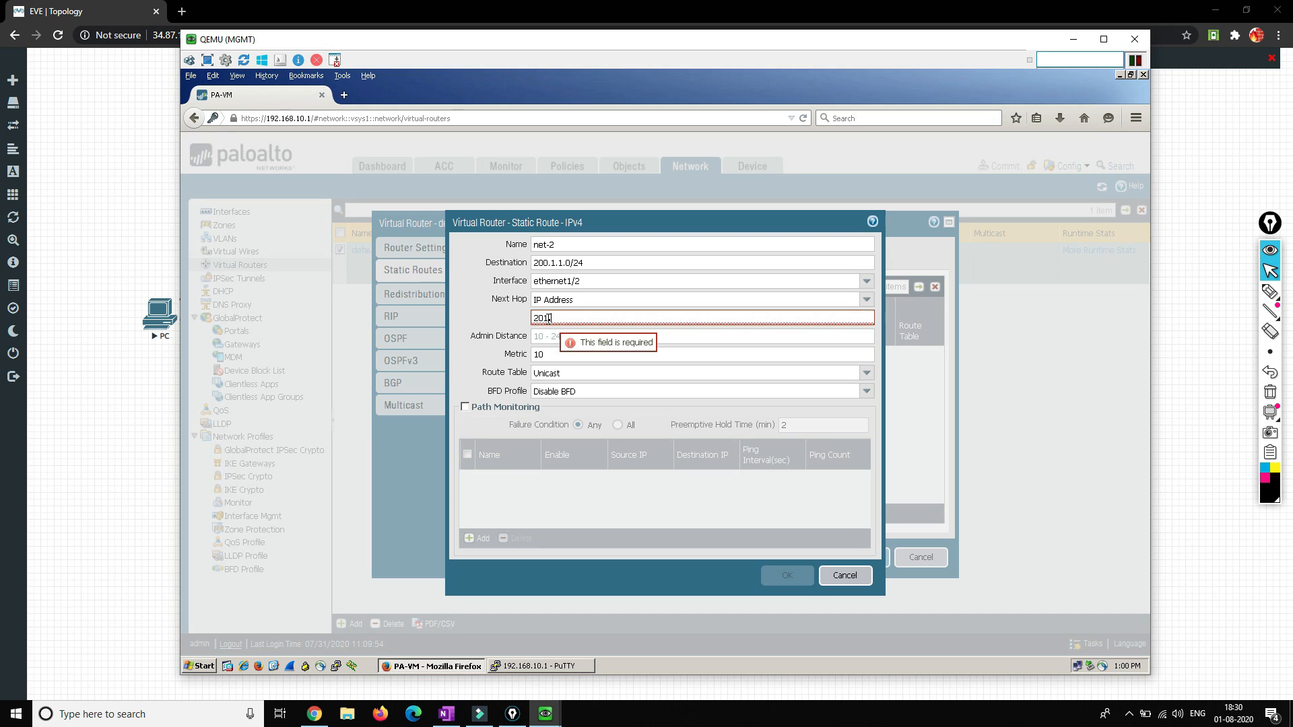
{"action": "type", "text": "1.1.1"}
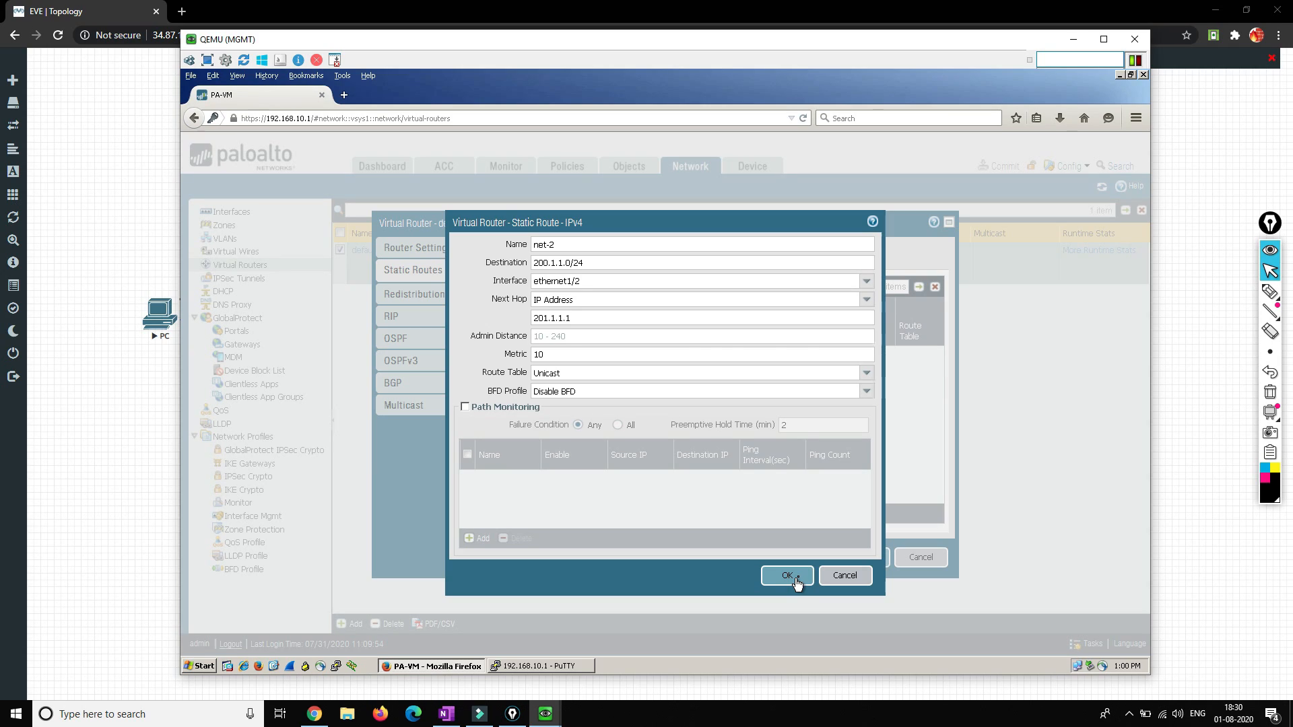
{"action": "left_click", "coordinate": [797, 580]}
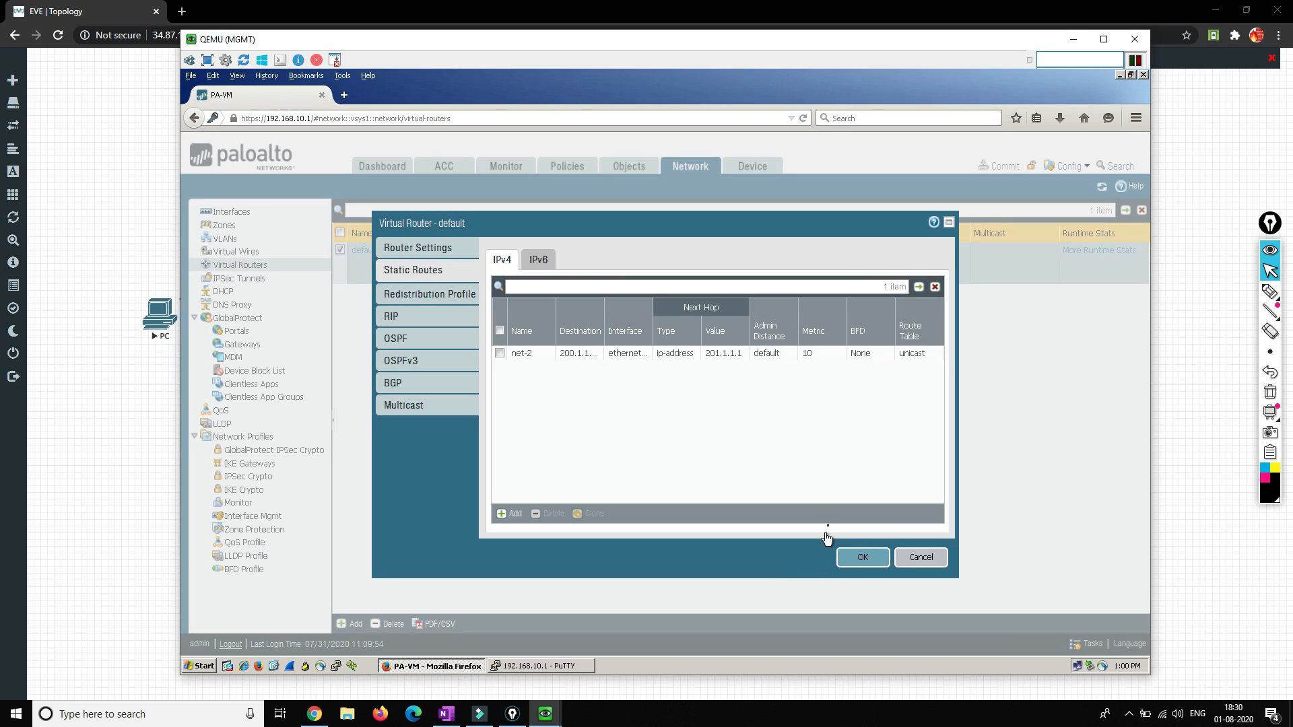
- Close the default router dialog and commit the net-2 static route to the firewall
{"action": "left_click", "coordinate": [863, 558]}
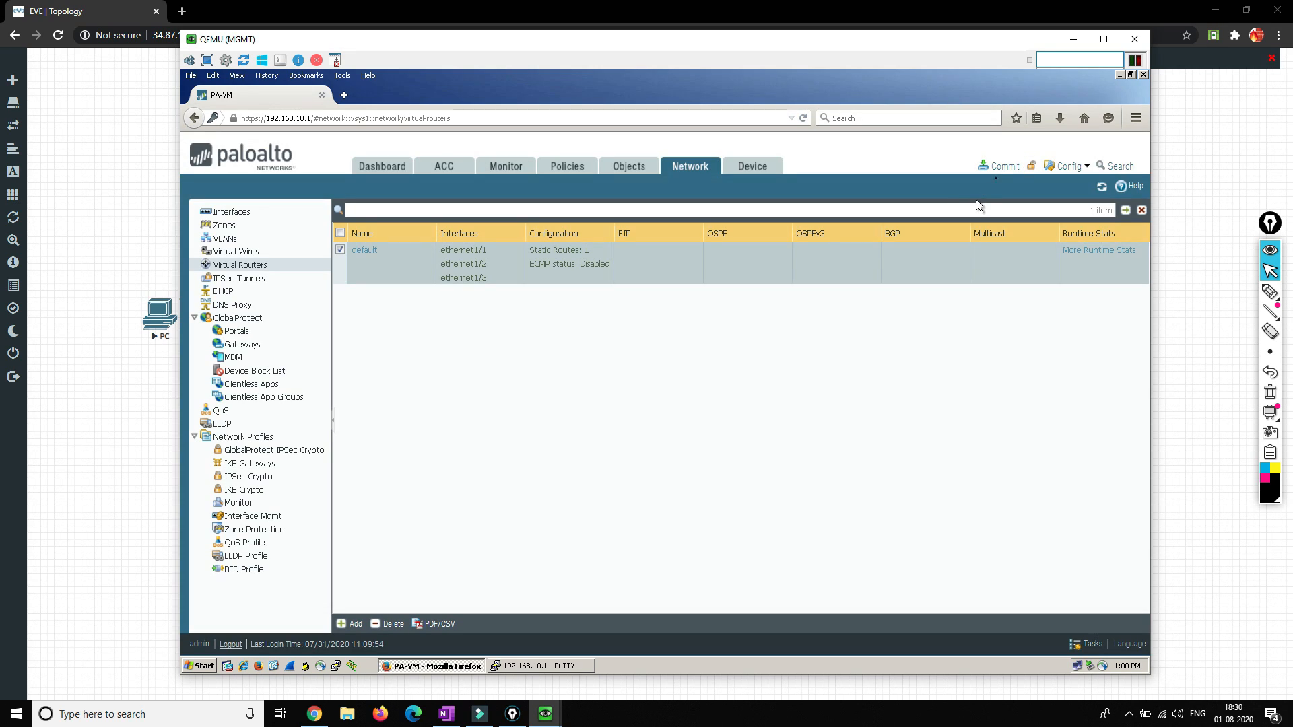
{"action": "left_click", "coordinate": [1001, 166]}
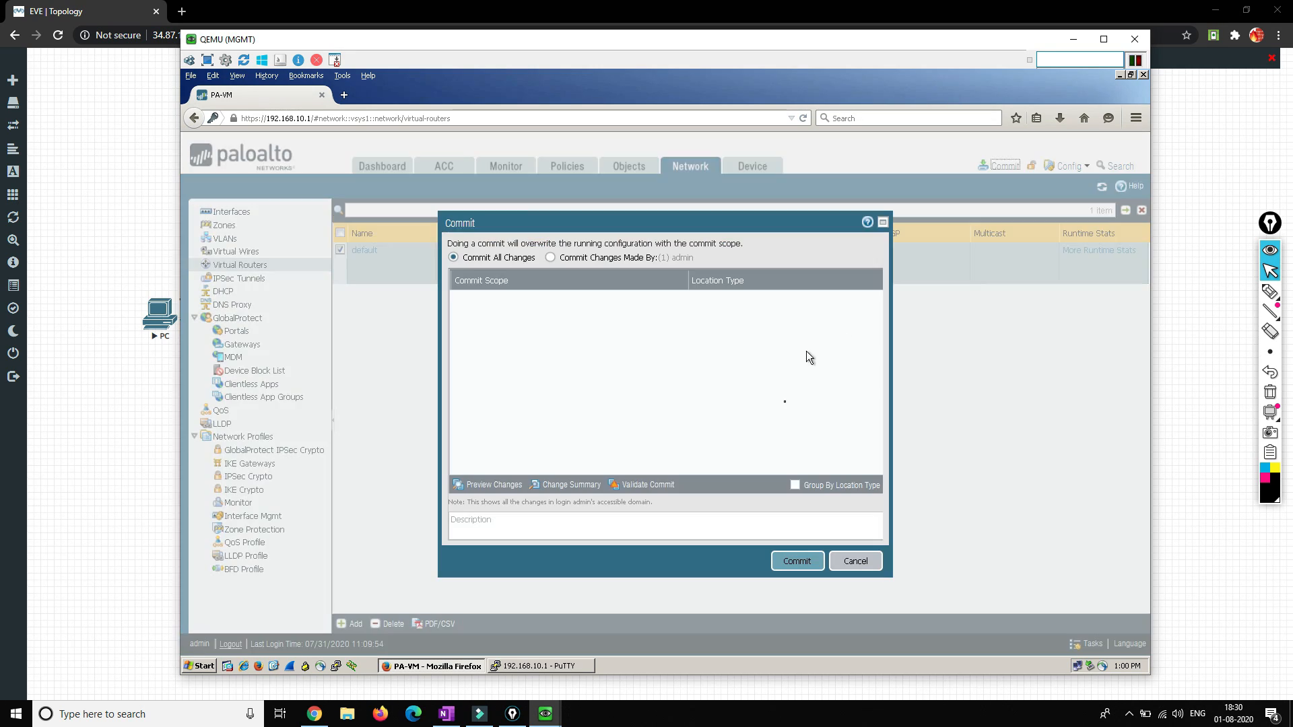
{"action": "left_click", "coordinate": [796, 563]}
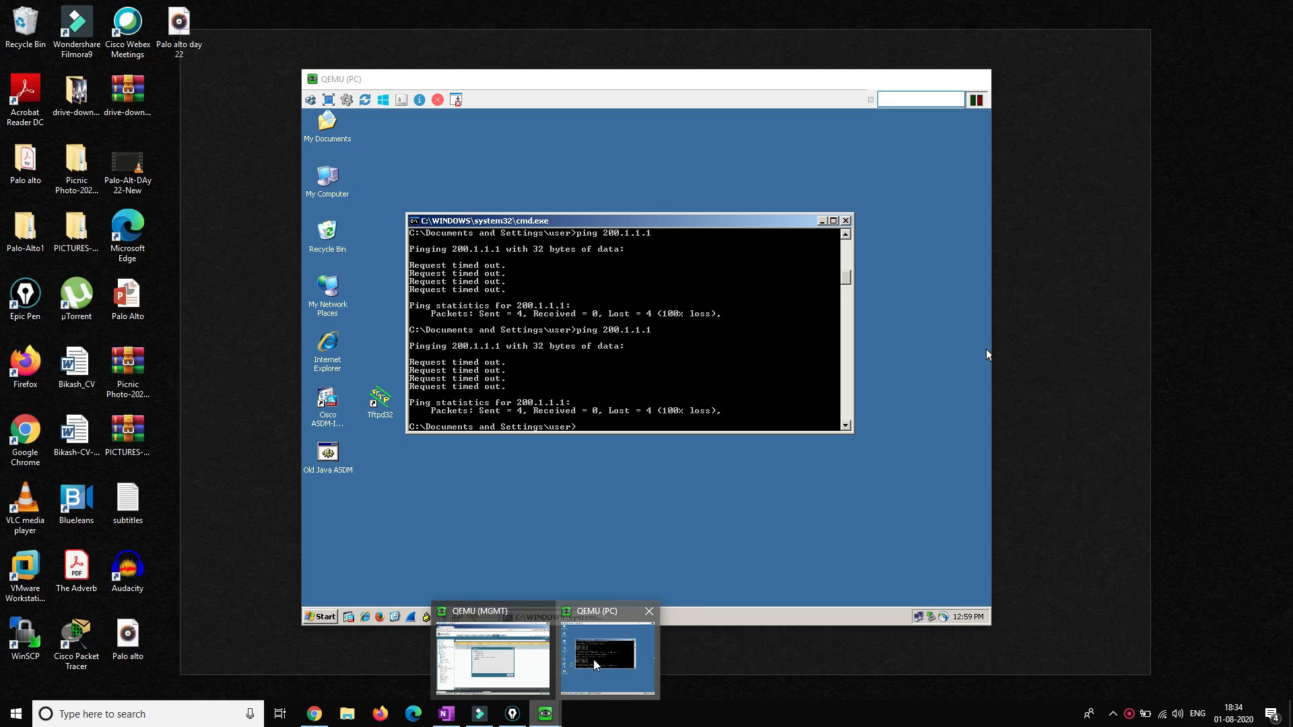
- From the PC's Command Prompt, ping 200.1.1.1 and get replies instead of timeouts
{"action": "left_click", "coordinate": [593, 660]}
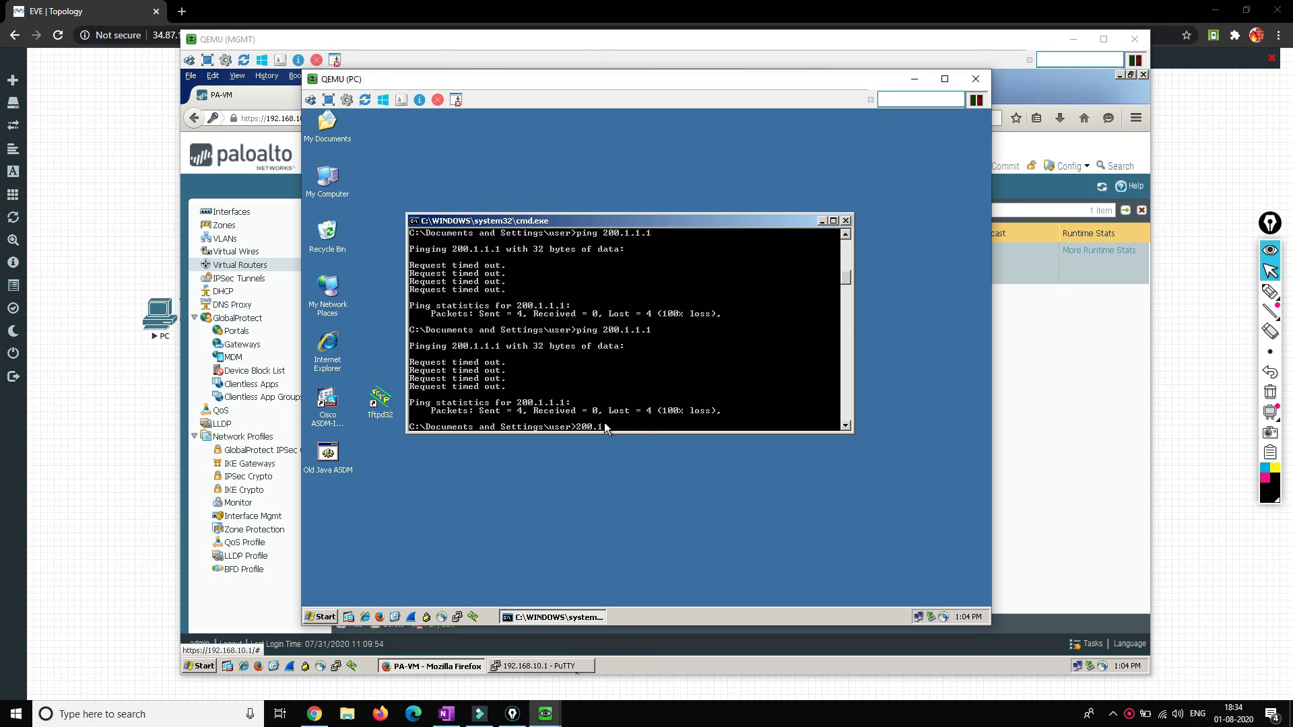
{"action": "type", "text": "1.1"}
{"action": "key", "text": "Return"}
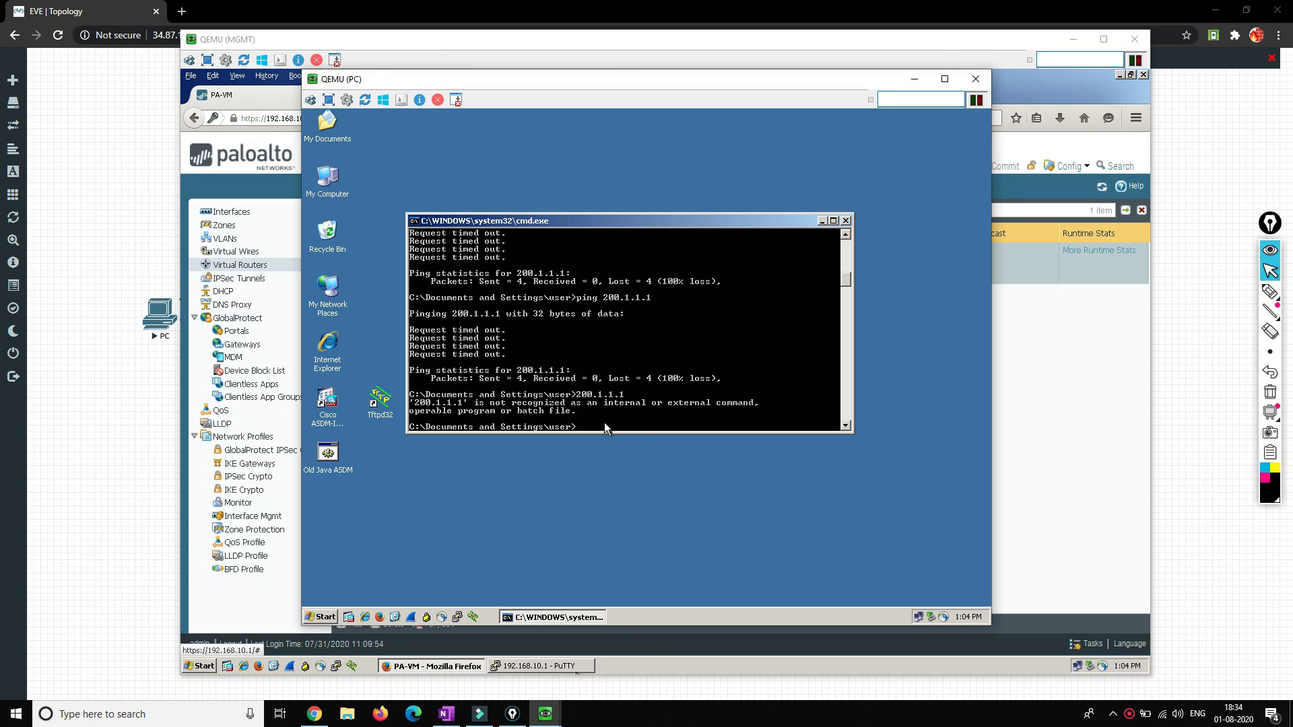
{"action": "type", "text": "ping 200.1.1.1"}
{"action": "key", "text": "Return"}
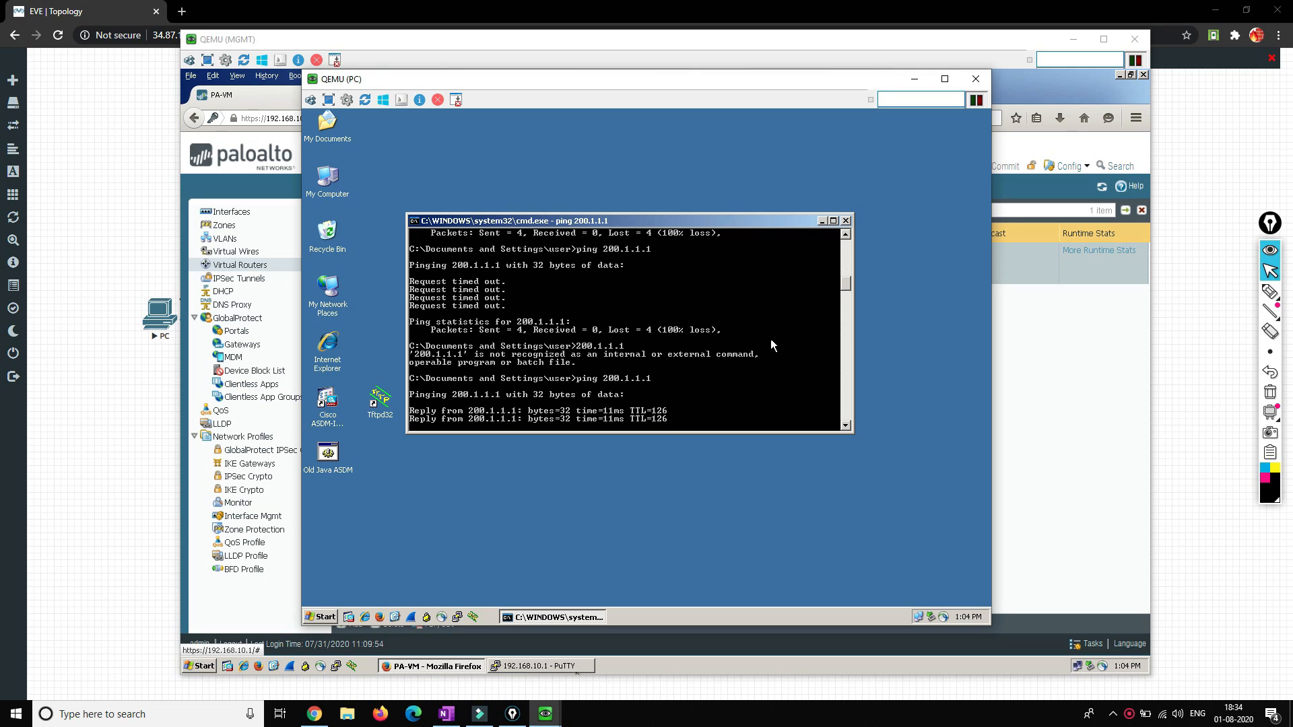